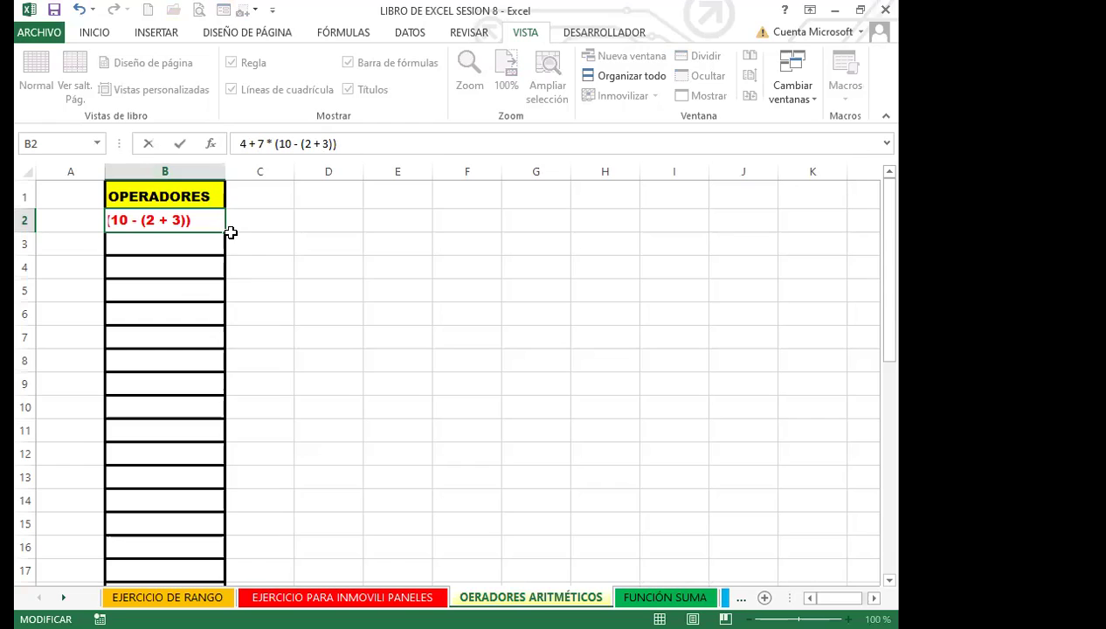
Turn the expression in cell B2 into the formula =4 + 7 * (10 - (2 + 3)).
click(243, 143)
text(=)
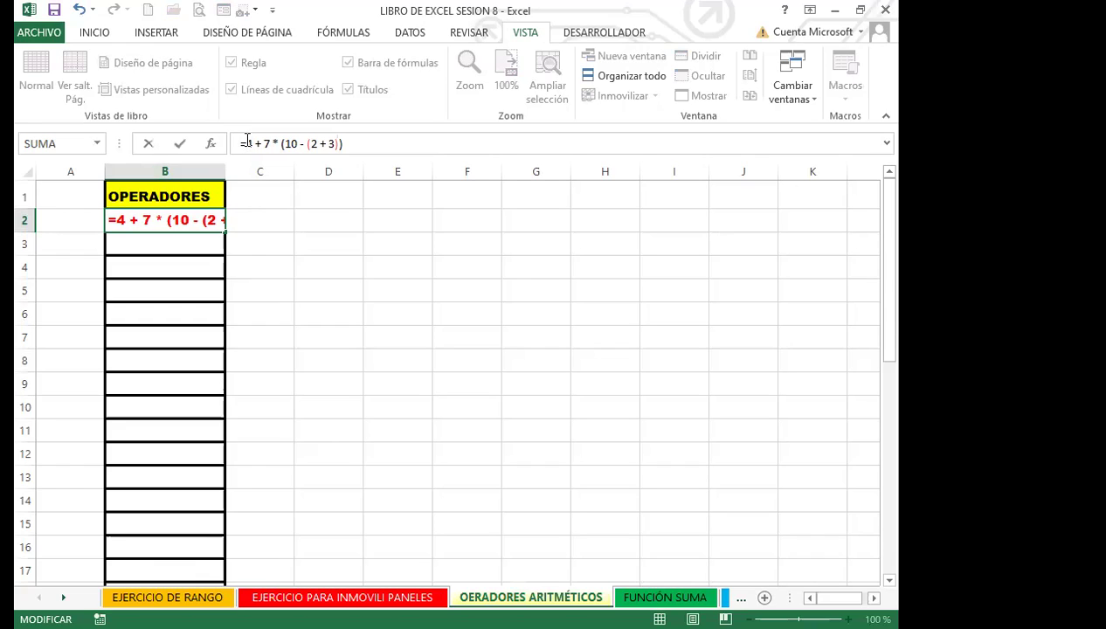
key(Return)
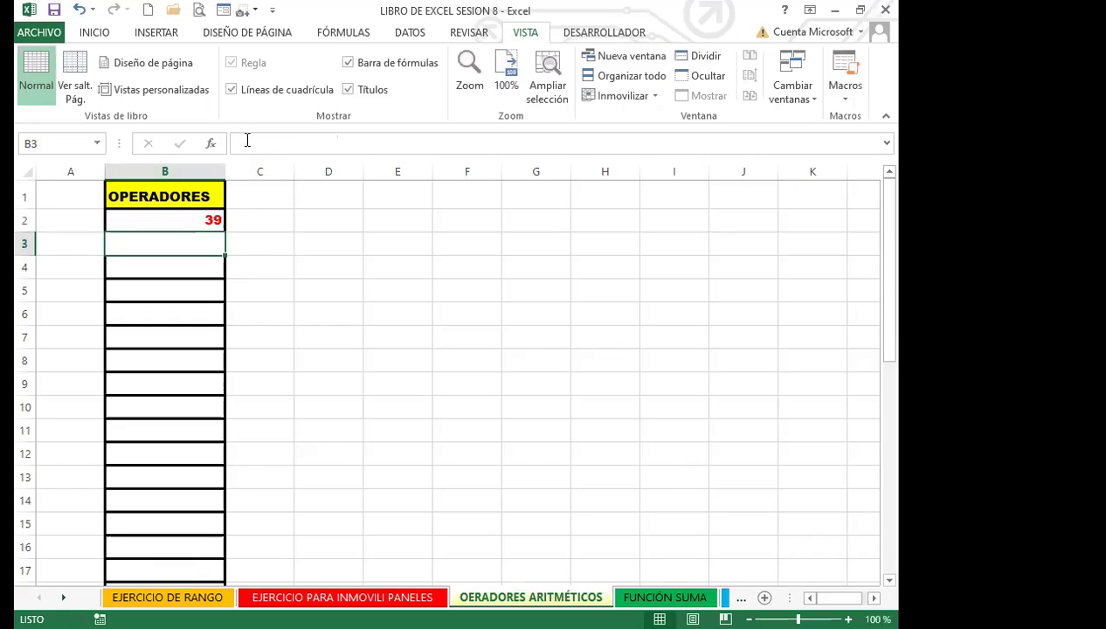
Evaluate the formula in cell B2 step by step through to its final result and close the evaluation.
click(184, 221)
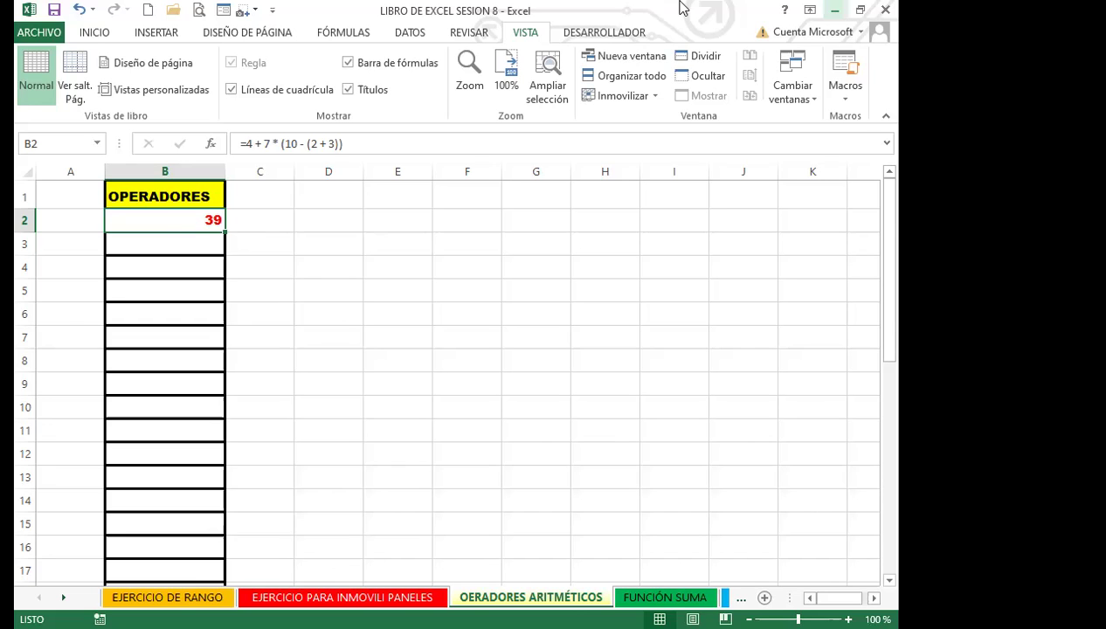
click(332, 36)
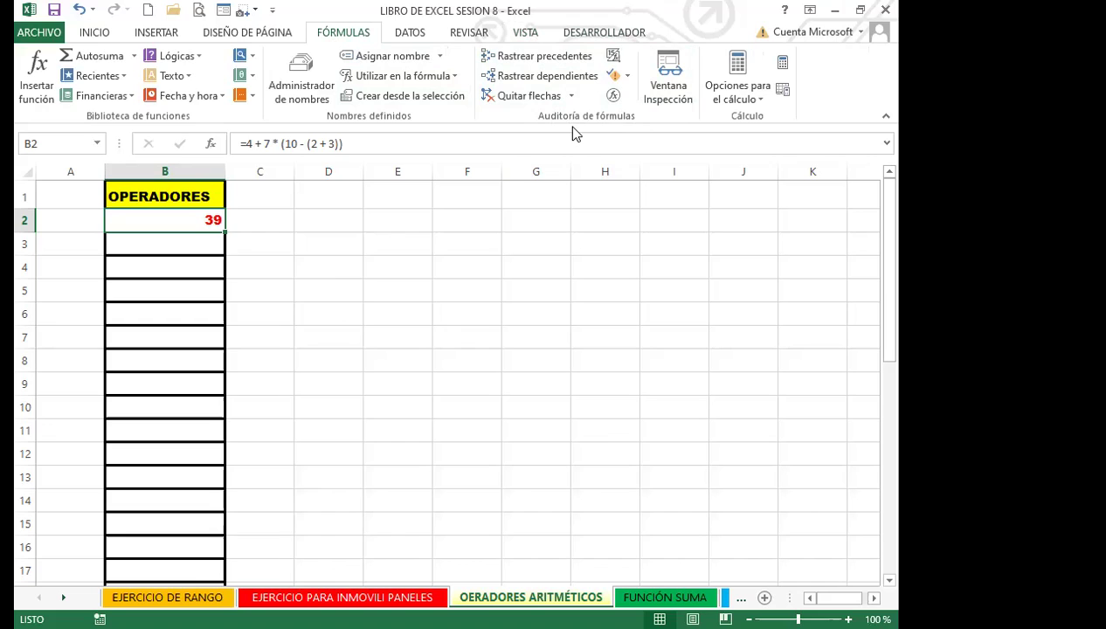
click(614, 96)
drag(422, 226, 564, 151)
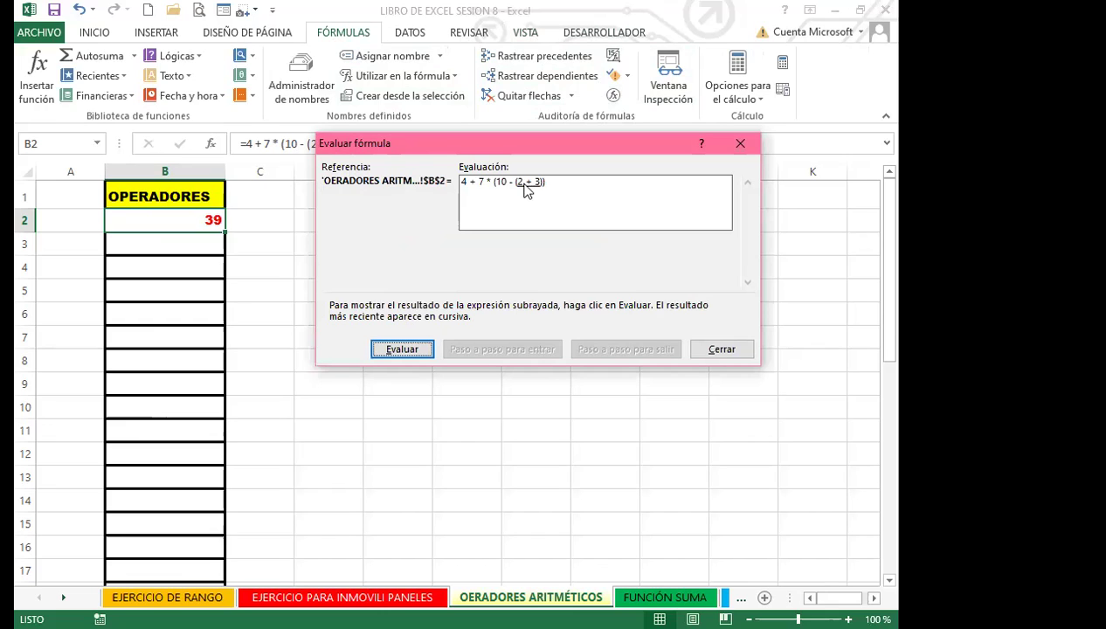
click(401, 350)
click(403, 350)
click(404, 350)
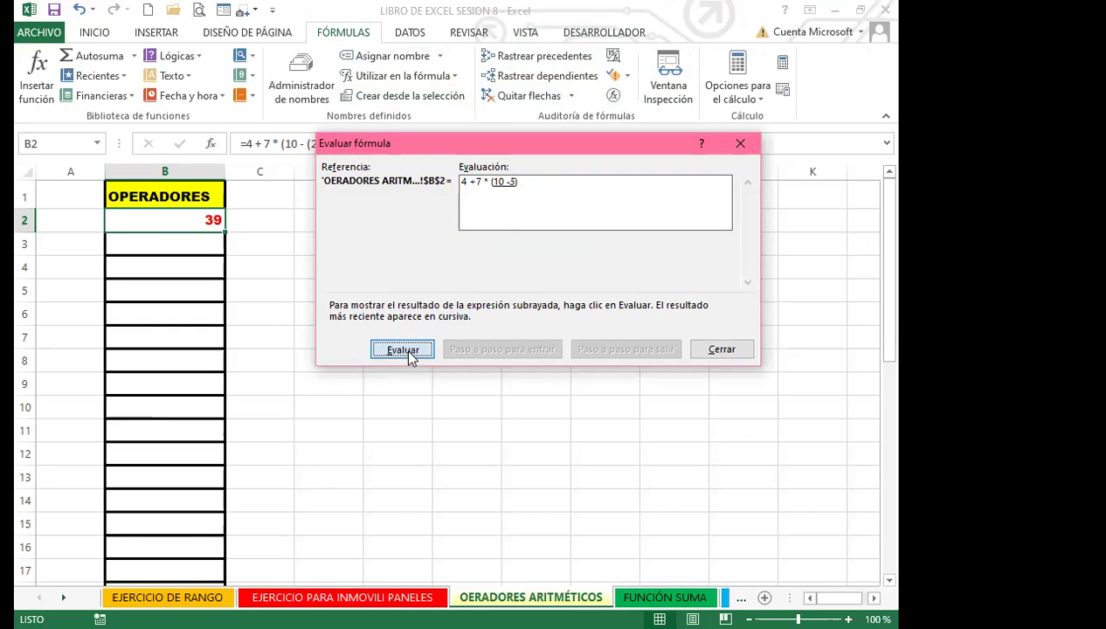
click(419, 353)
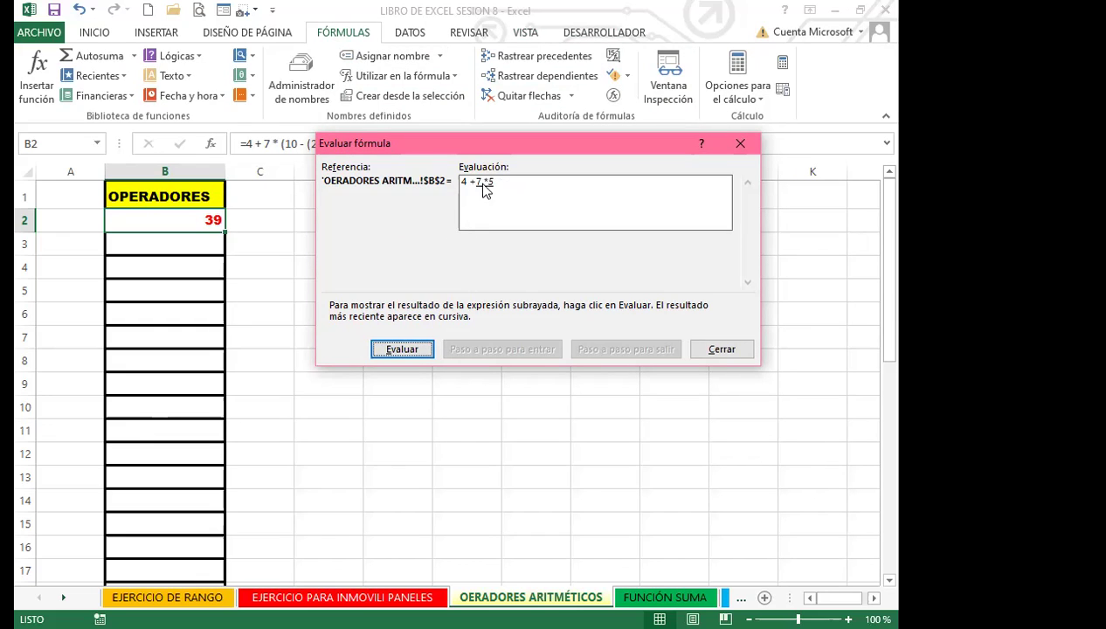
click(403, 351)
click(409, 354)
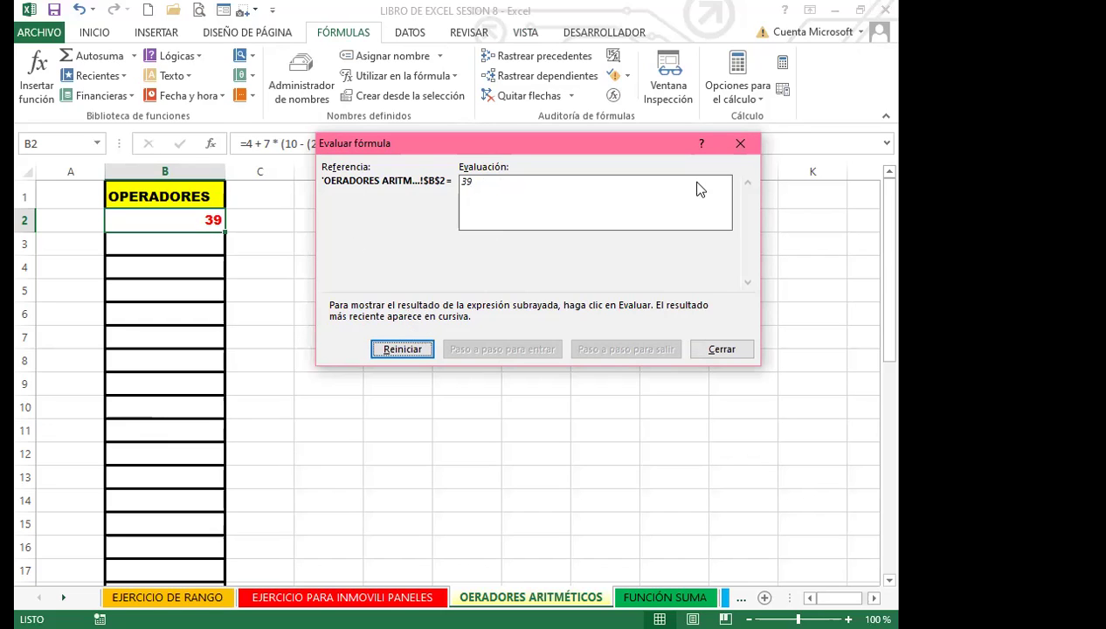
click(739, 143)
Enter the formula =45/8*9-7 in cell B3.
click(222, 243)
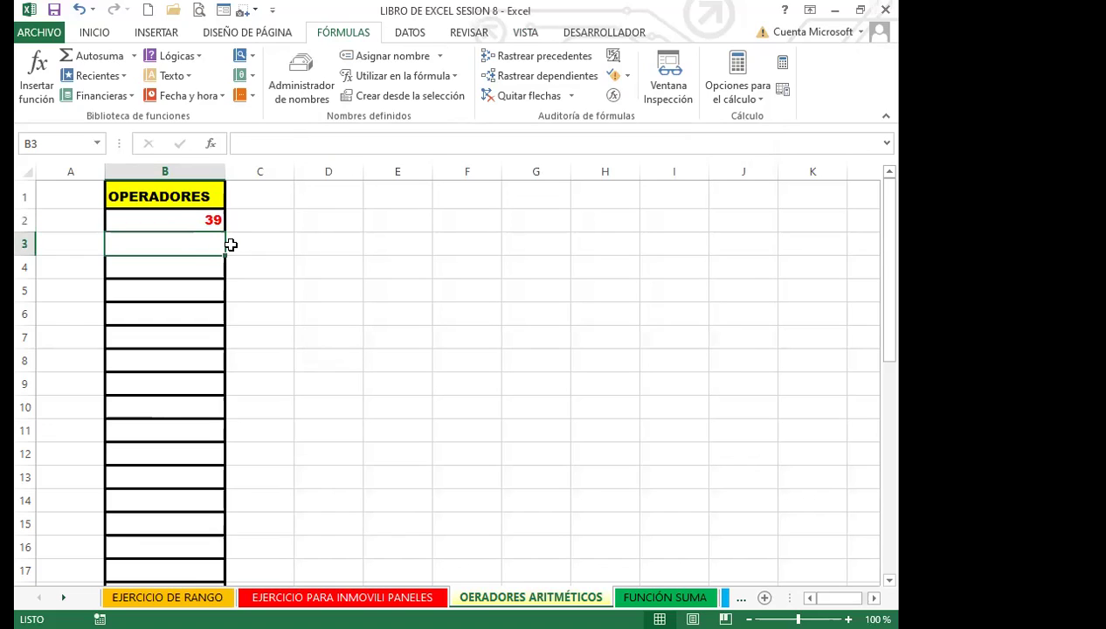
text(=)
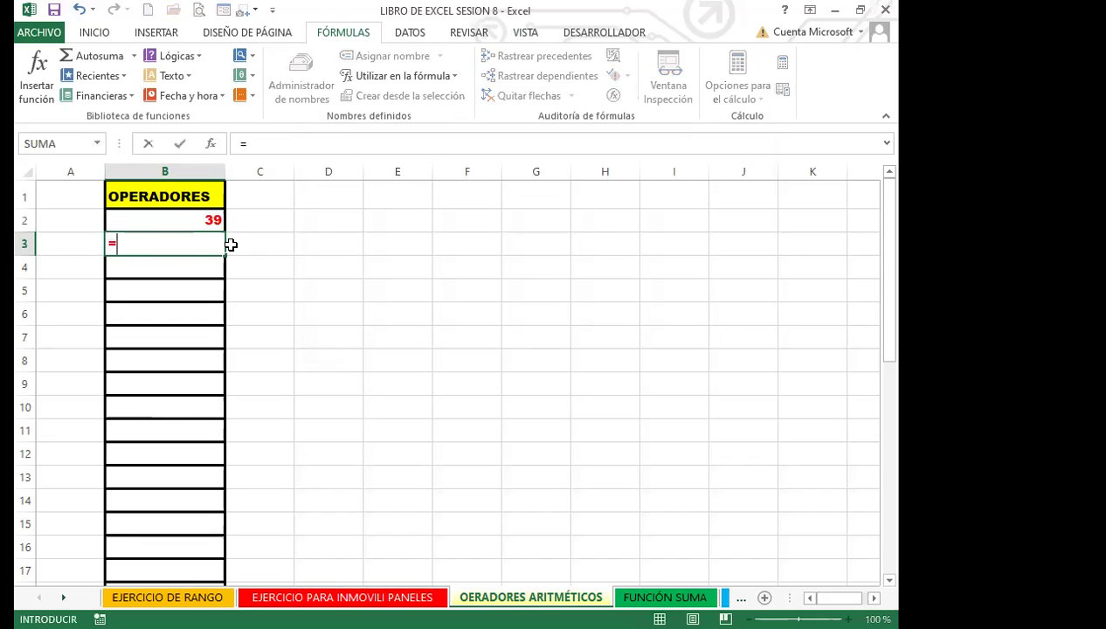
text(45/8*9)
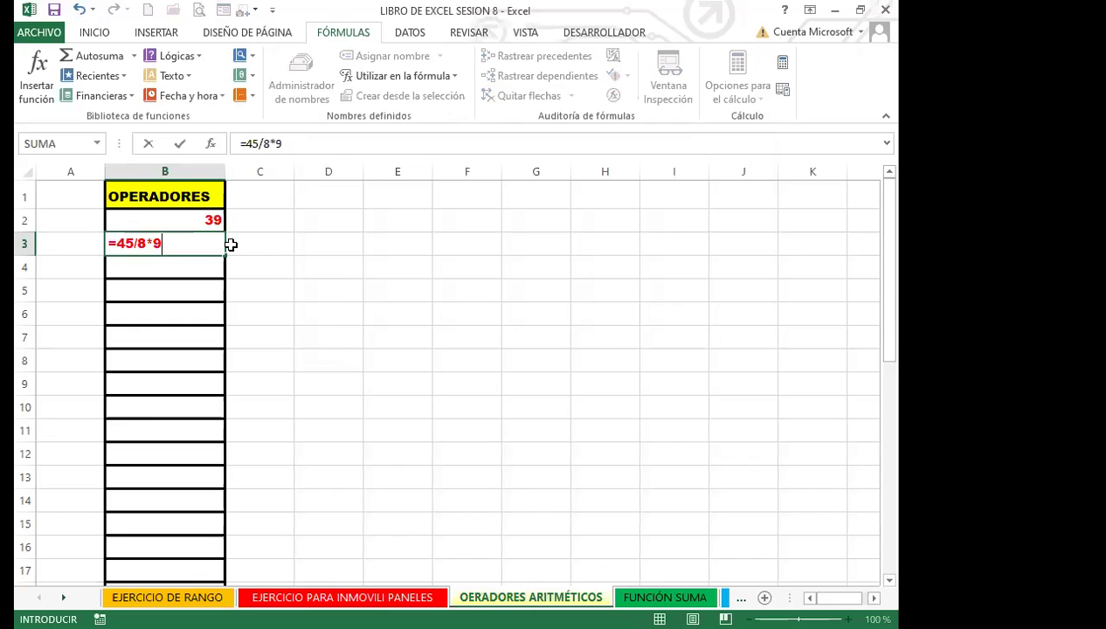
text(-7)
key(Return)
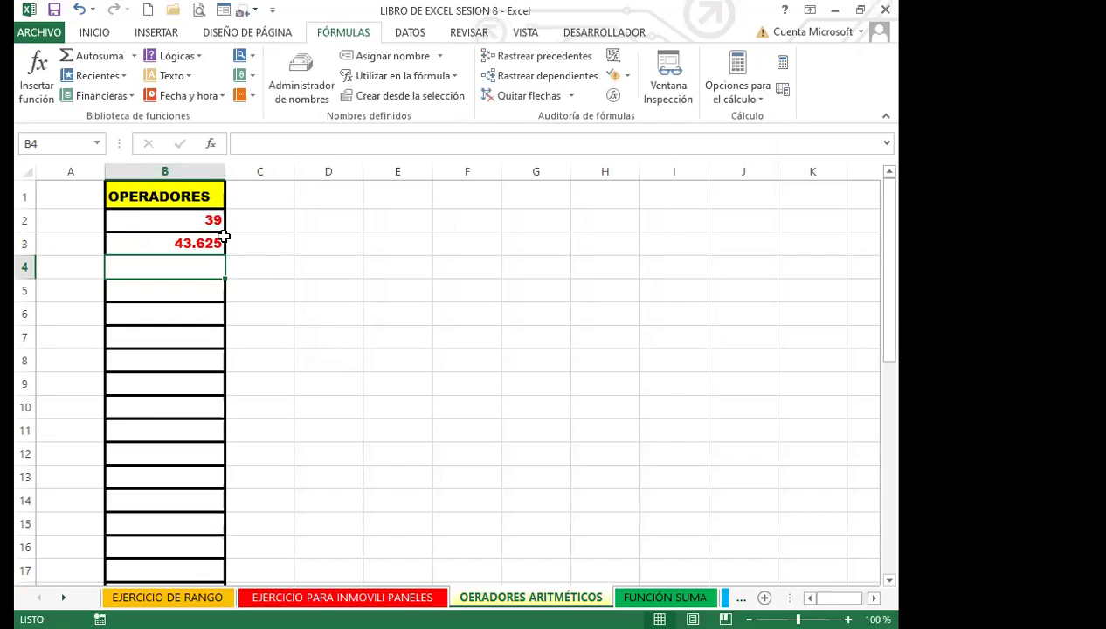
Evaluate the formula in cell B3 one operation at a time to its final result, closing the evaluation at the end.
click(202, 243)
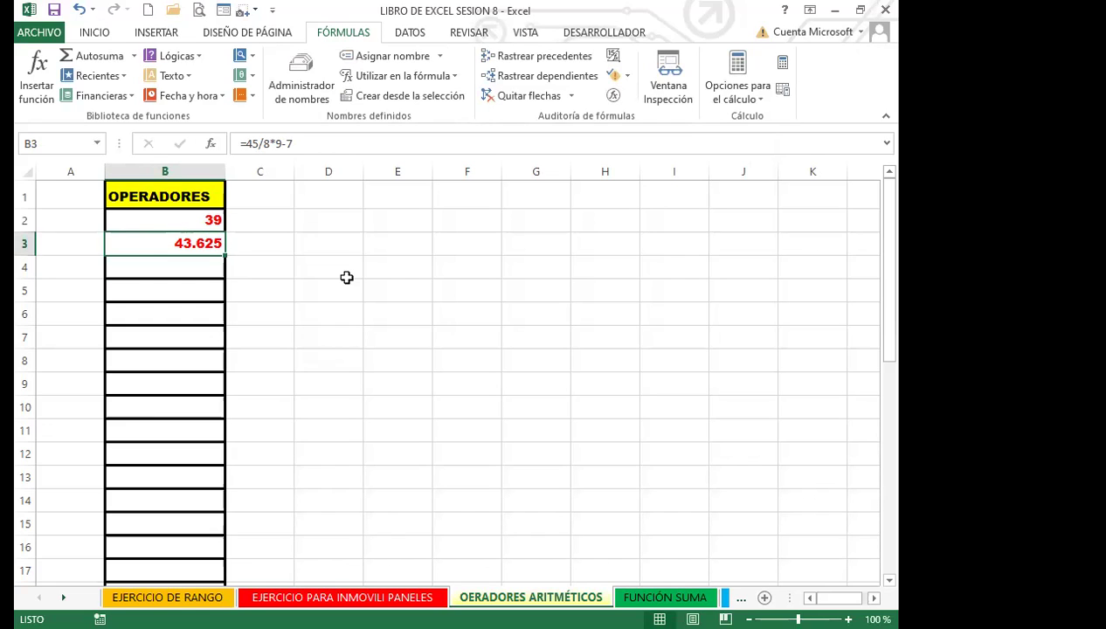
click(610, 96)
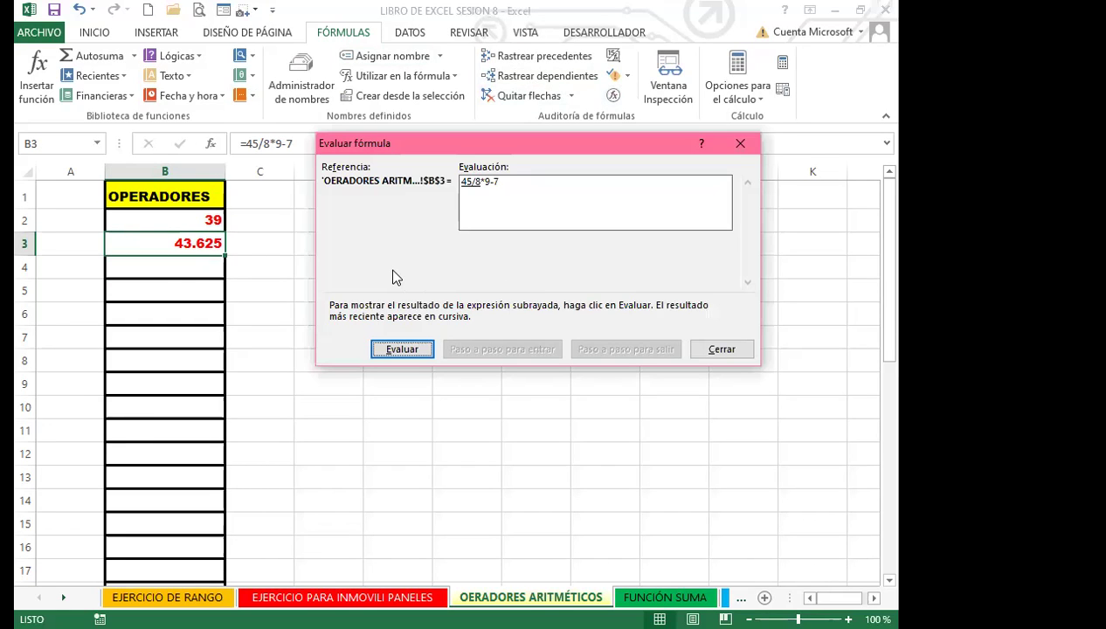
click(391, 351)
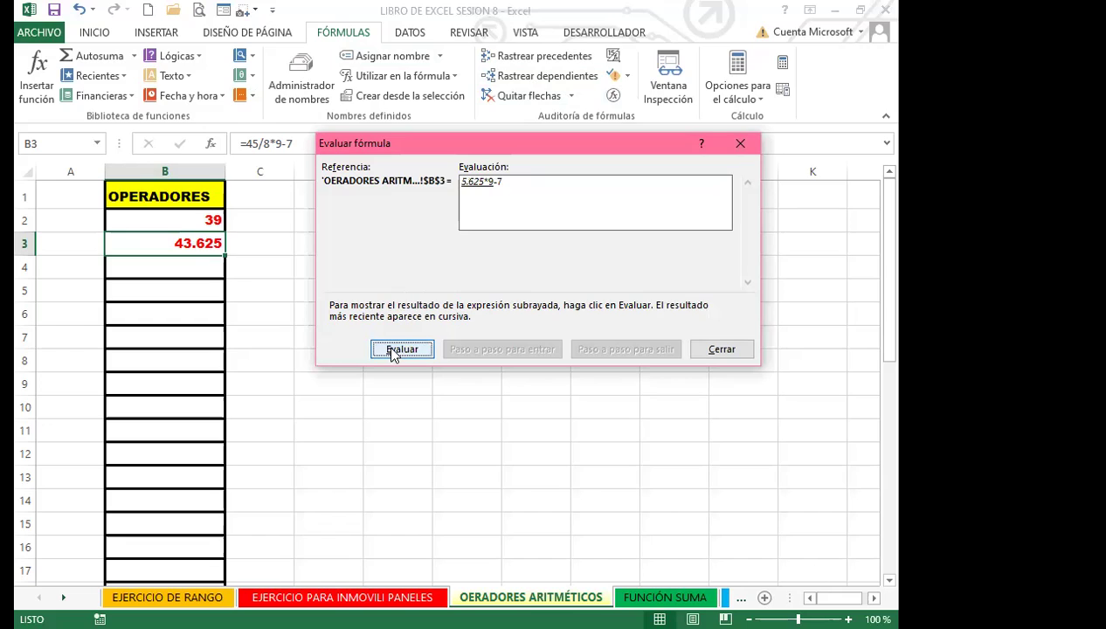
click(391, 351)
click(391, 351)
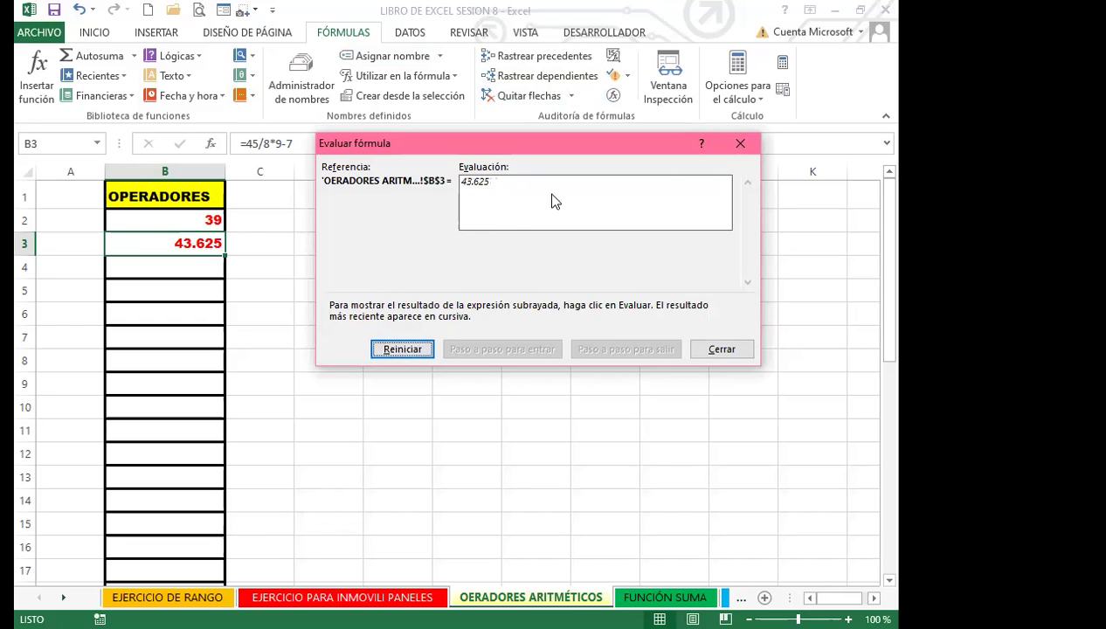
click(740, 143)
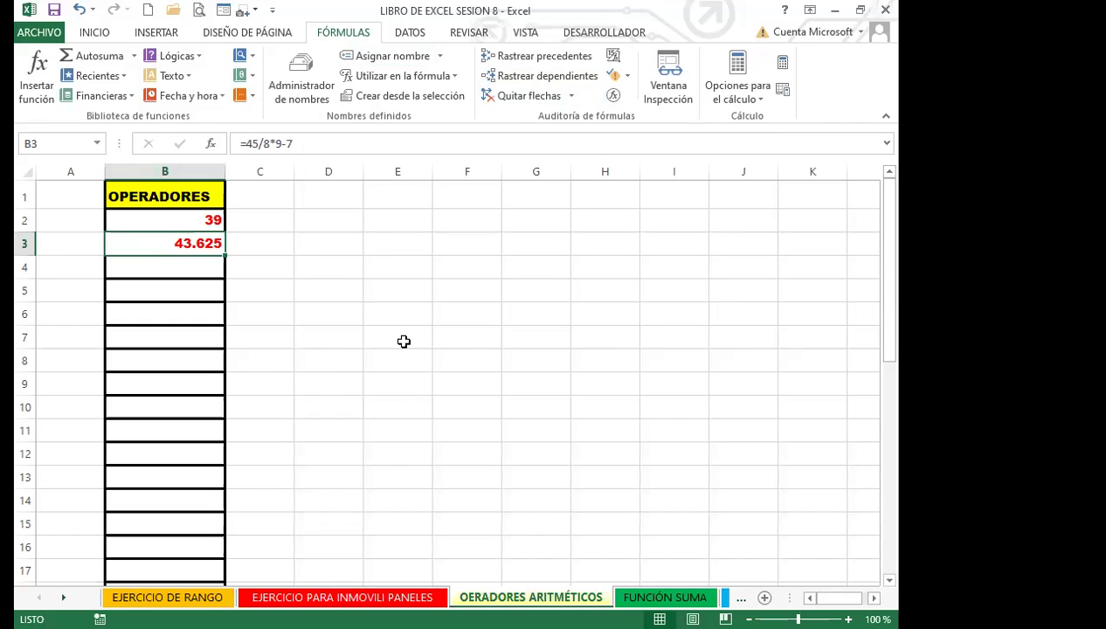
Enter the formula =45/8-78/15*12 in cell B4.
click(180, 265)
text(=)
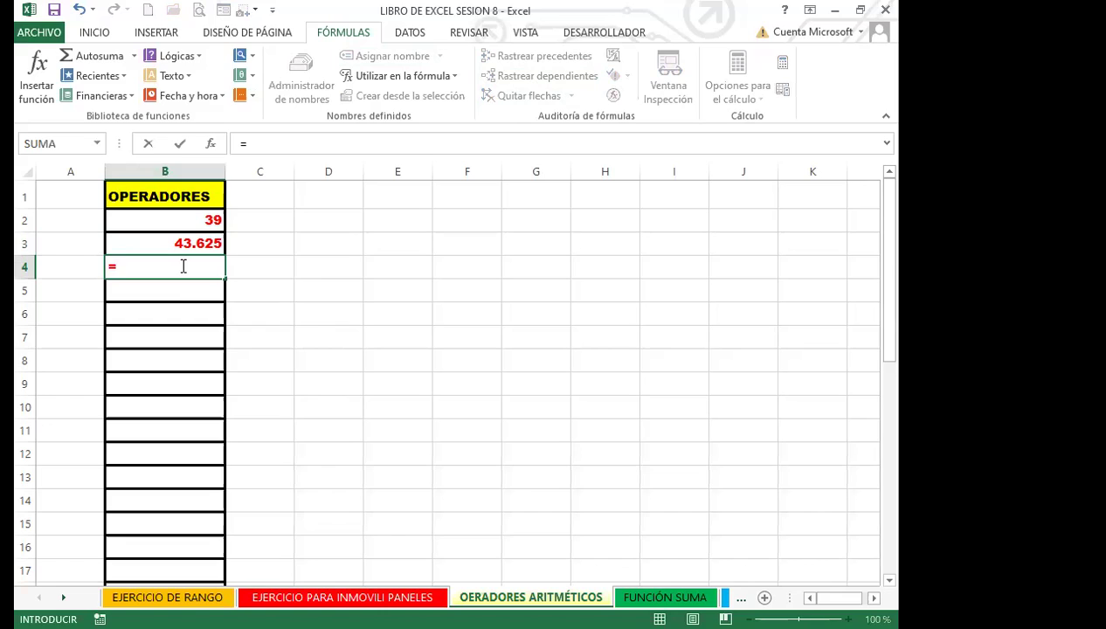
text(45/8)
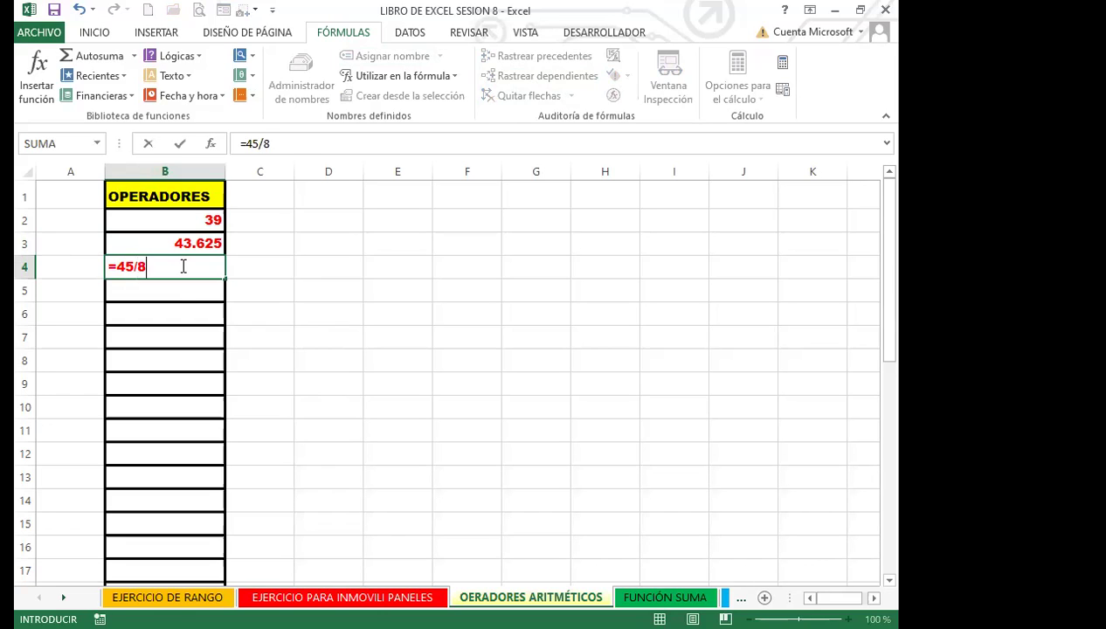
text(-78/15)
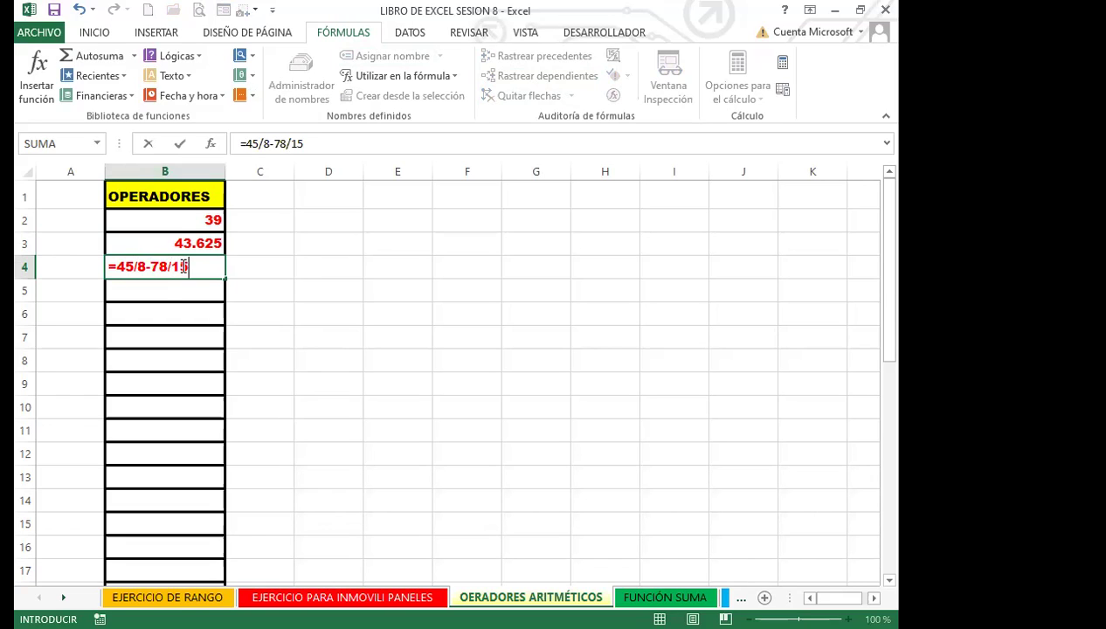
text(*12)
key(Return)
Evaluate the formula in cell B4 operation by operation to its final result and close the evaluation.
click(179, 266)
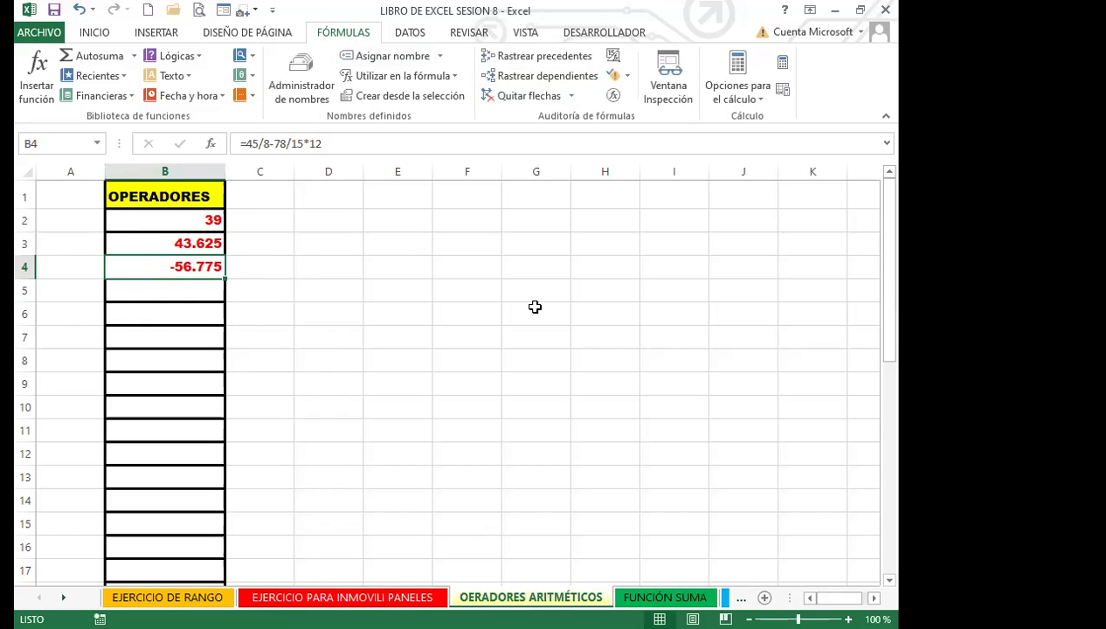
click(614, 98)
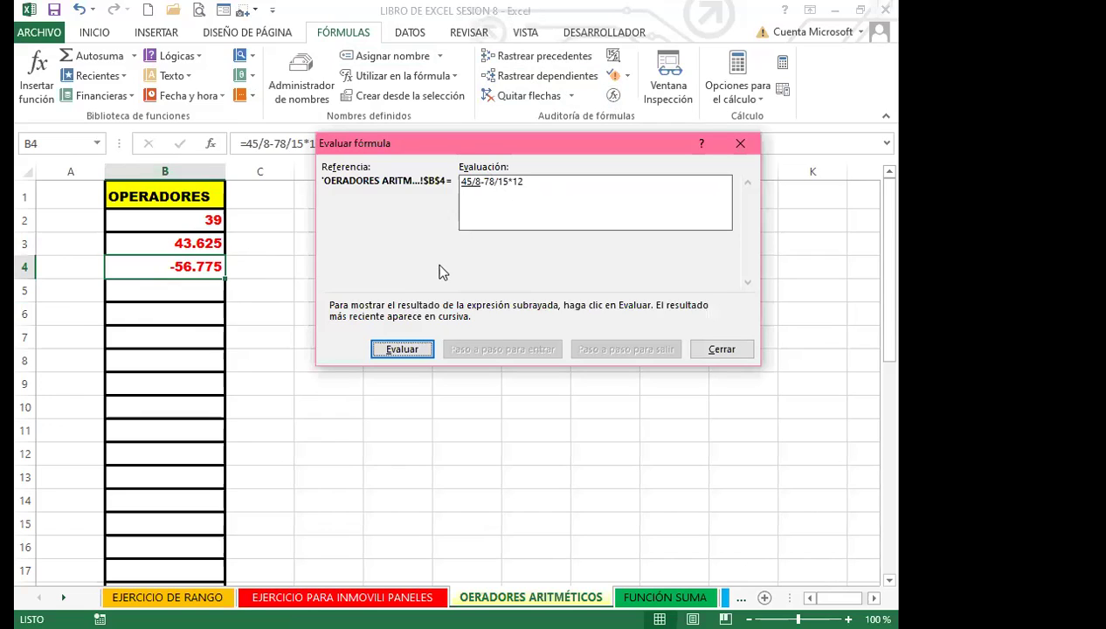
click(402, 351)
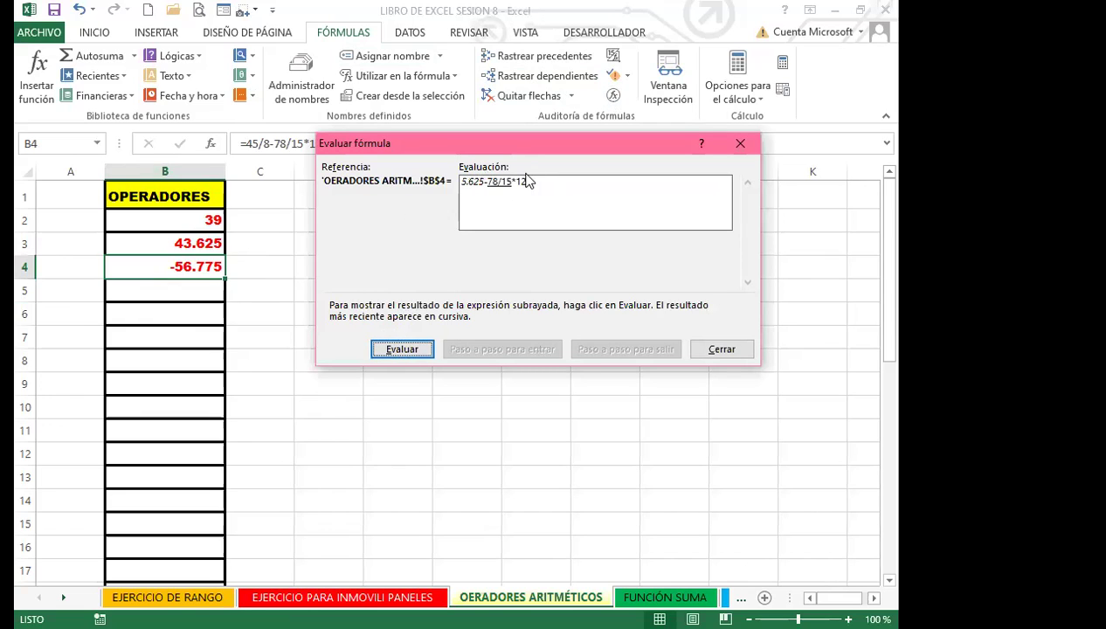
click(402, 349)
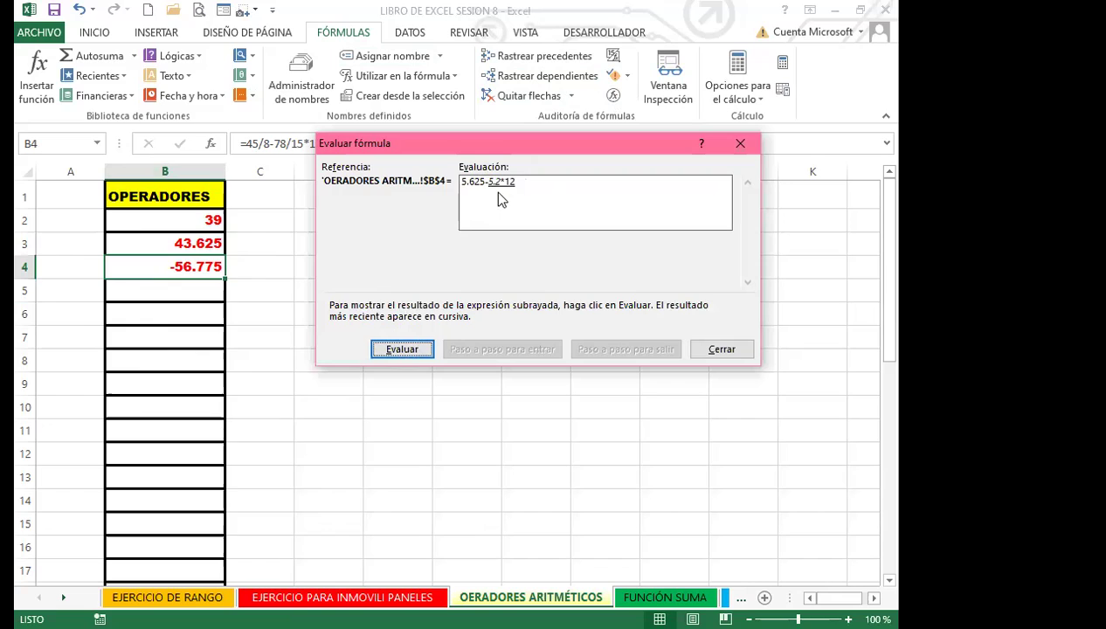
click(406, 349)
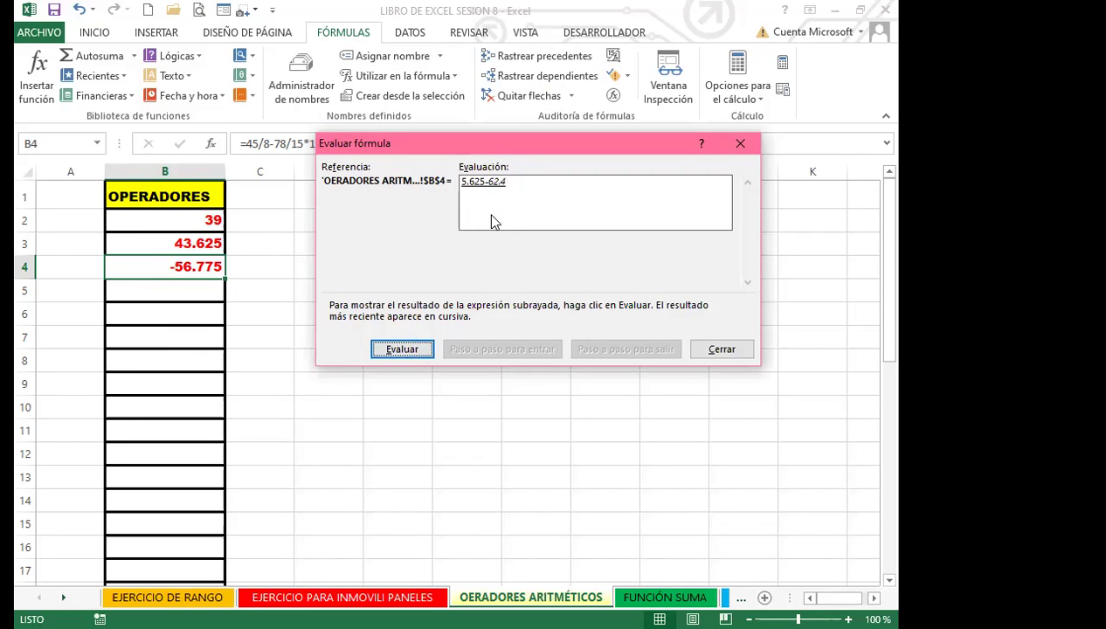
click(403, 351)
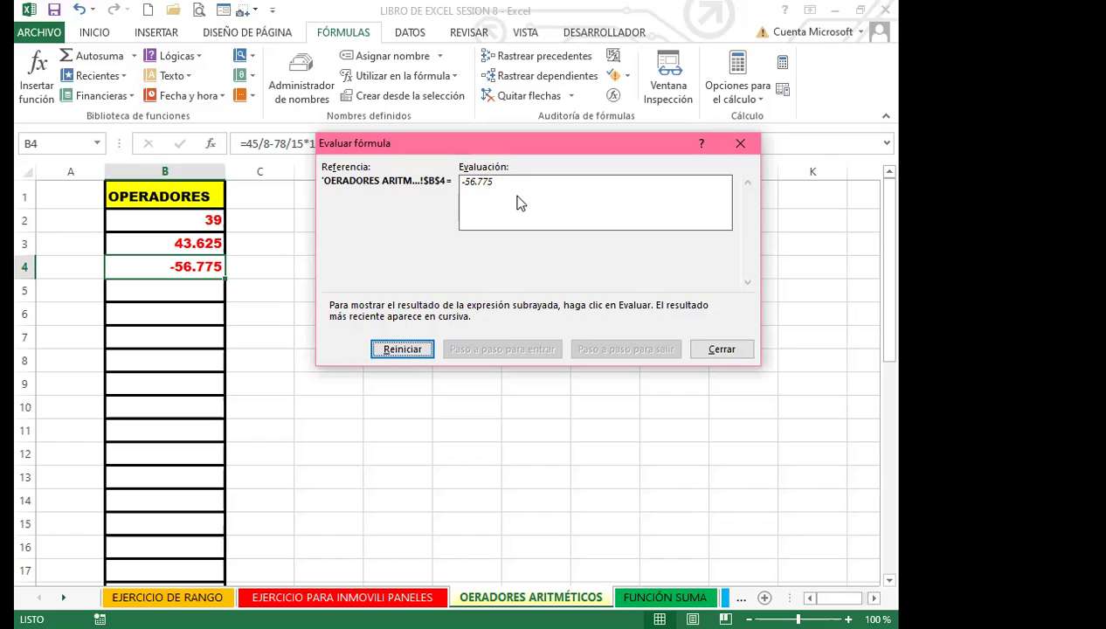
click(739, 144)
Try to enter the formula =55*20/15/13* with its trailing operator in cell B5.
click(297, 313)
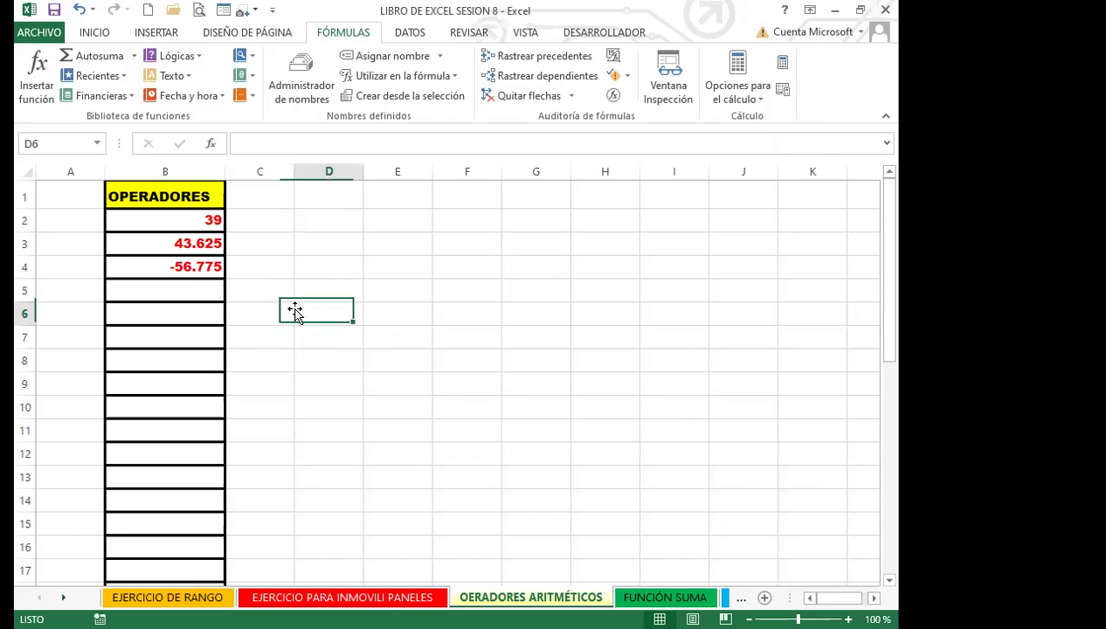
click(193, 290)
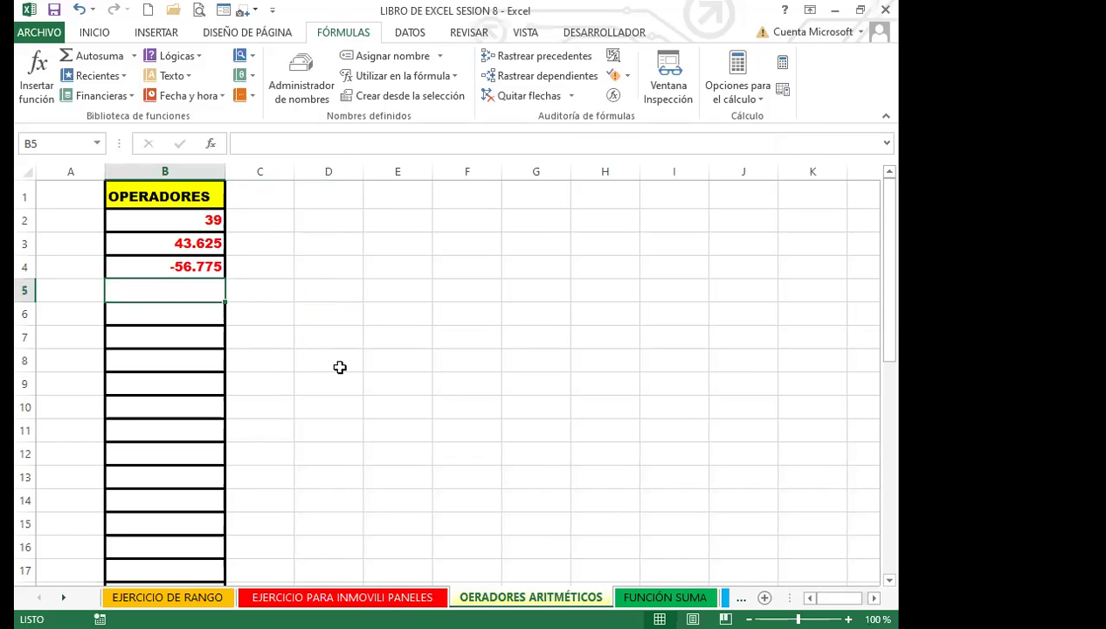
text(=)
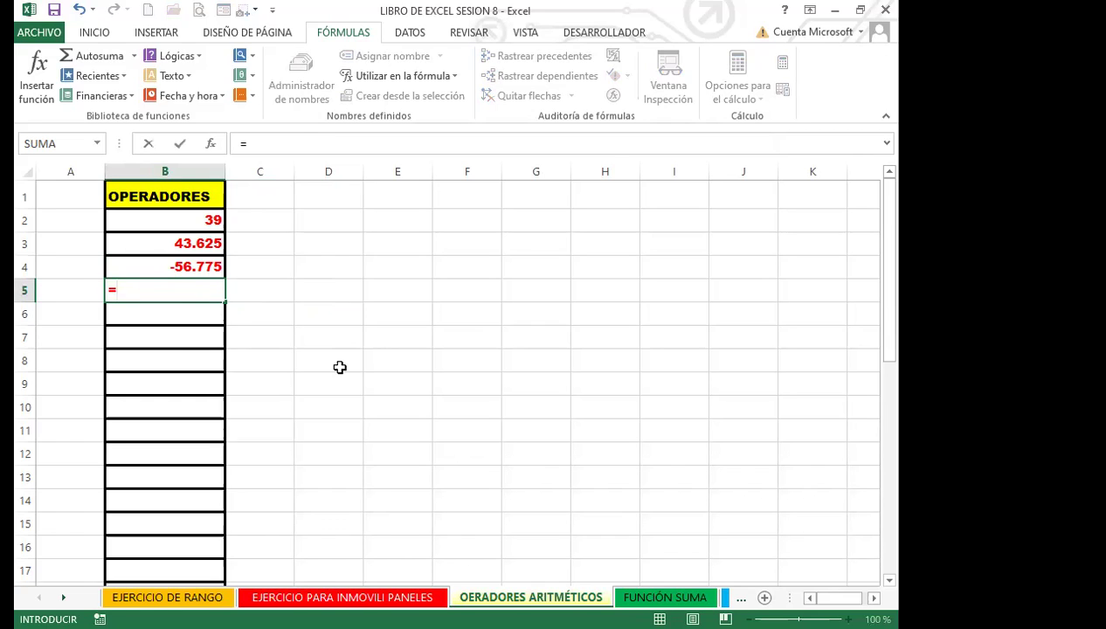
text(55)
text(*20)
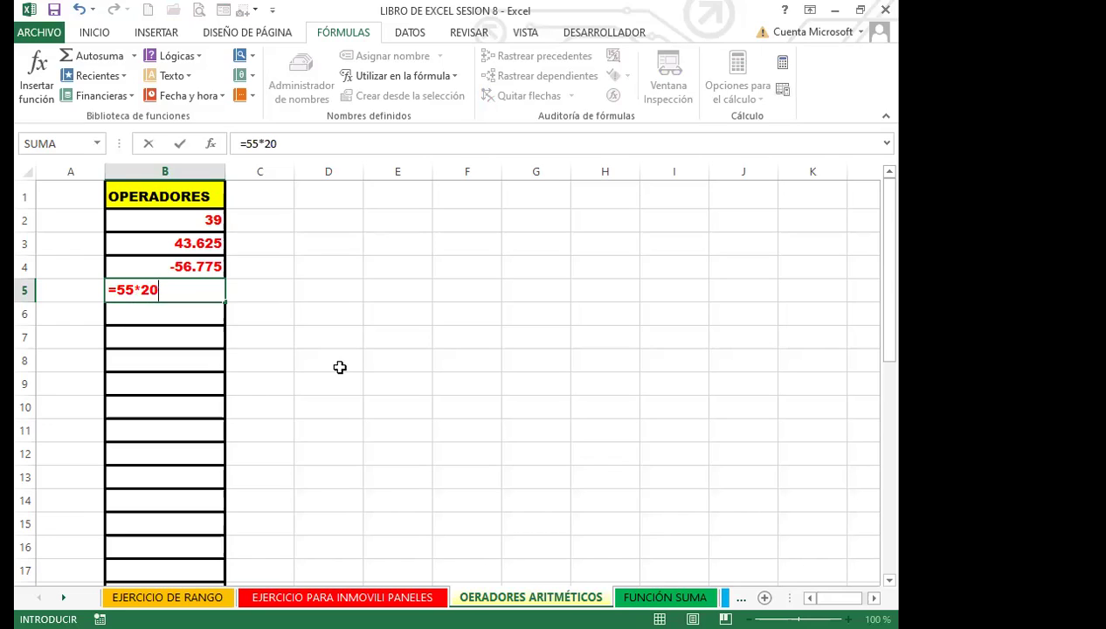
text(/15/13)
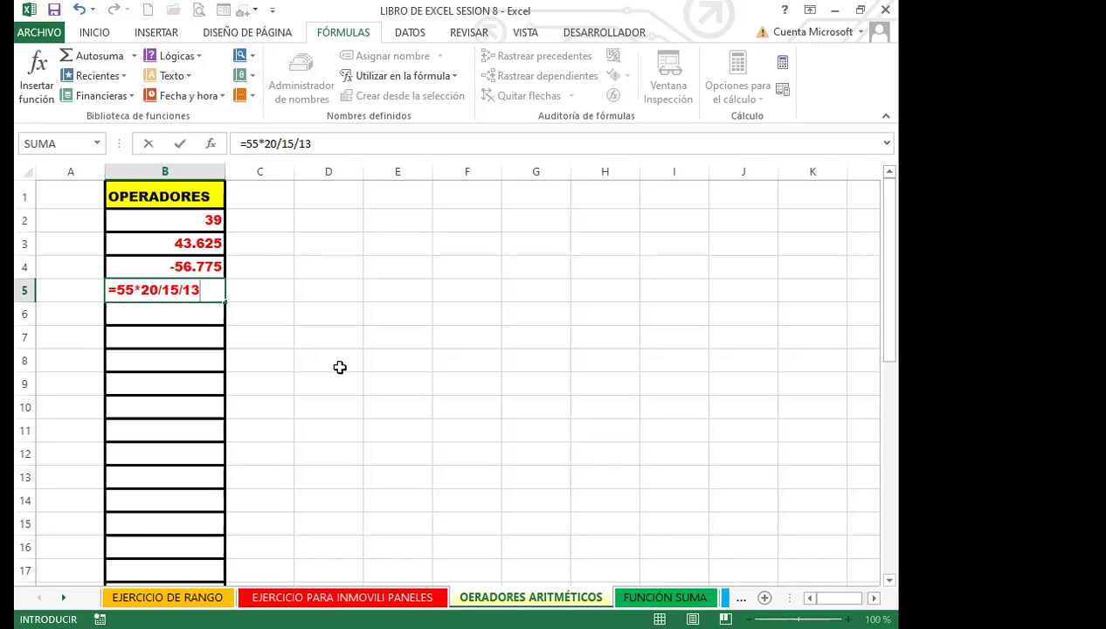
text(*)
key(Return)
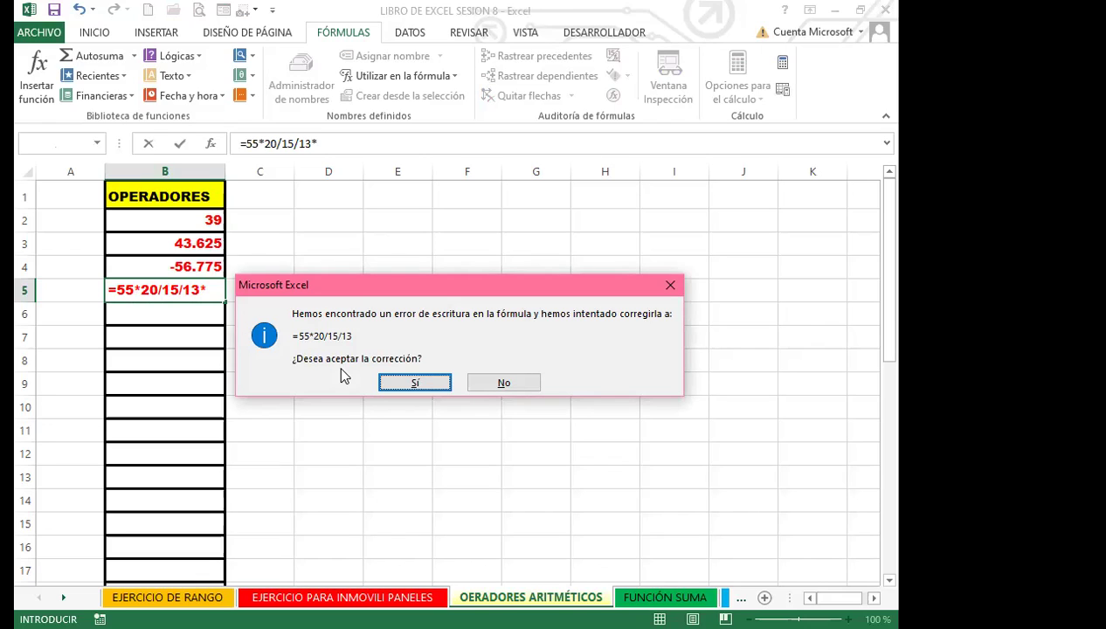
Decline the proposed correction and remove the trailing asterisk from the B5 formula, entering it as =55*20/15/13.
click(670, 288)
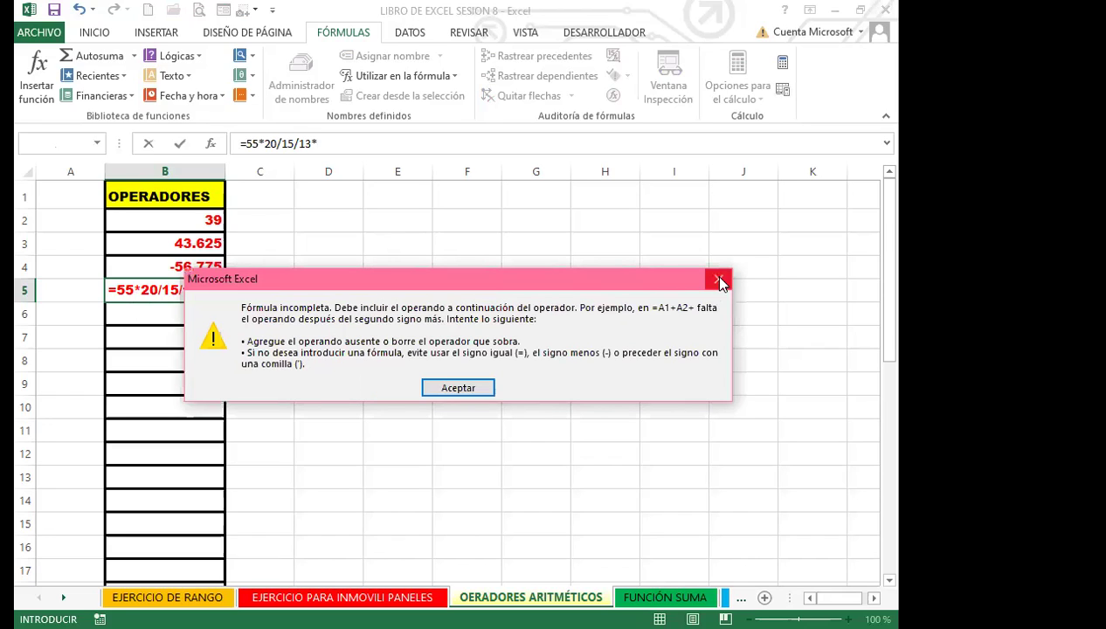
click(719, 280)
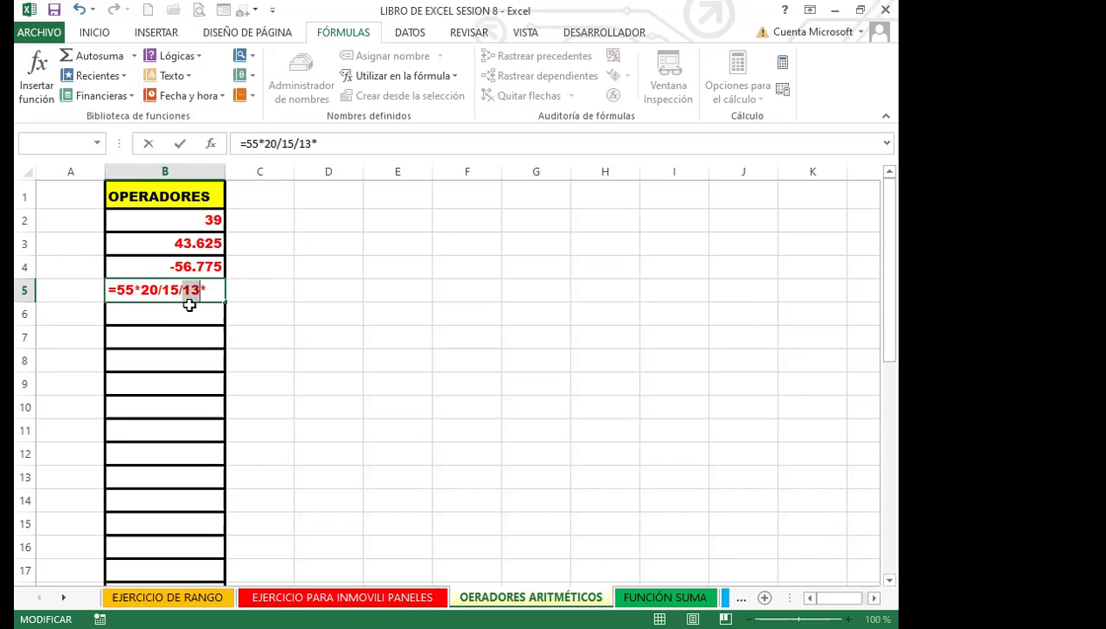
click(212, 290)
key(Return)
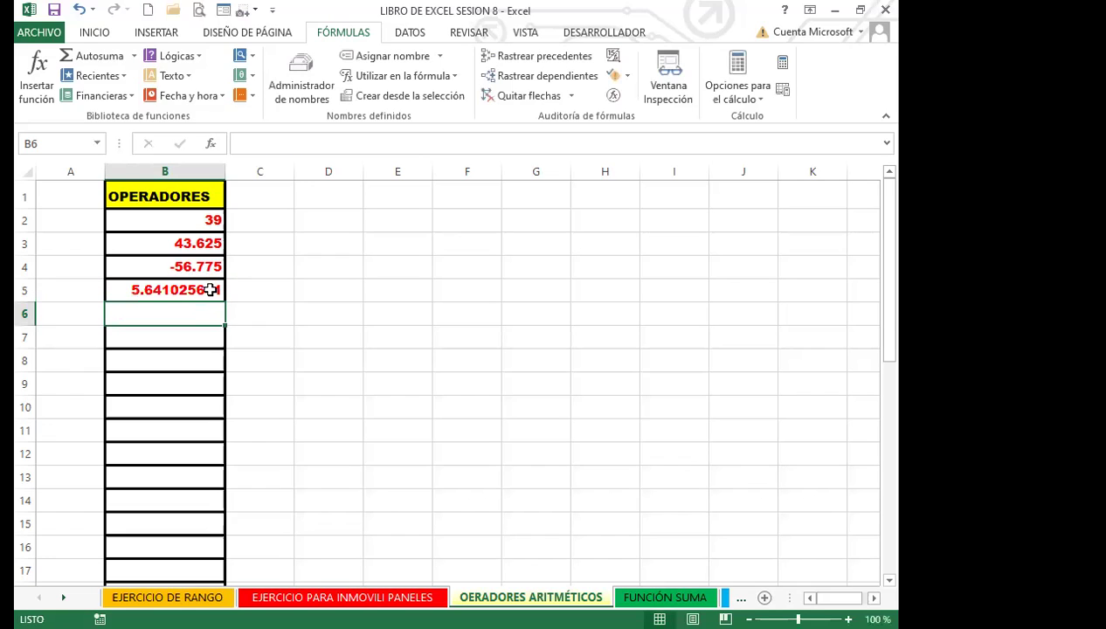
Compare the formulas in cells B4 and B5 and examine the order of operations in the B4 expression.
click(211, 290)
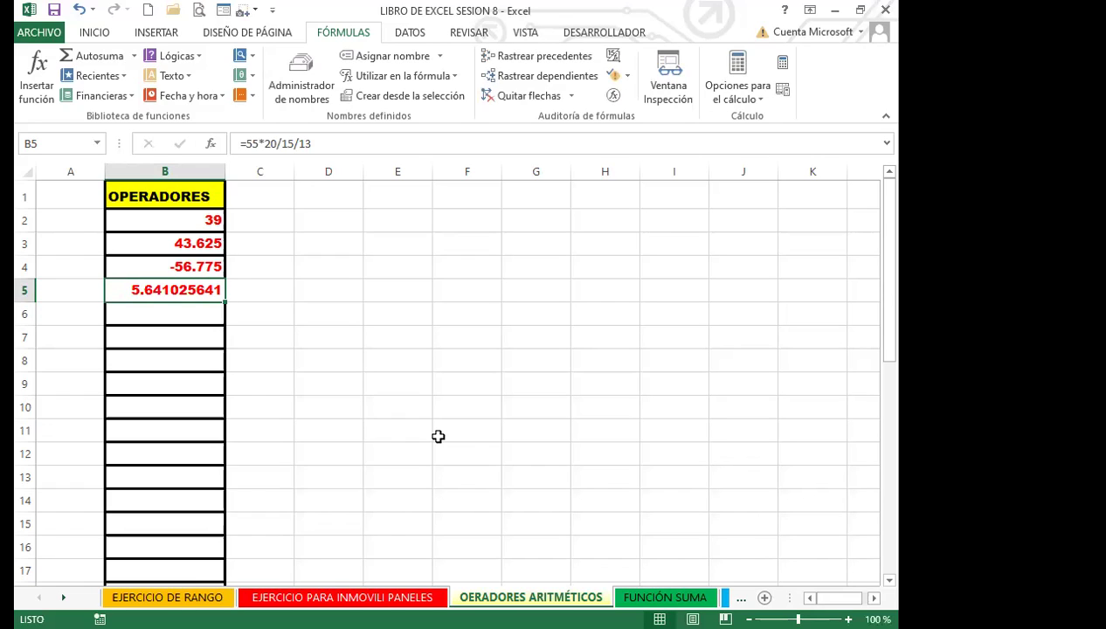
click(184, 316)
click(172, 287)
click(188, 268)
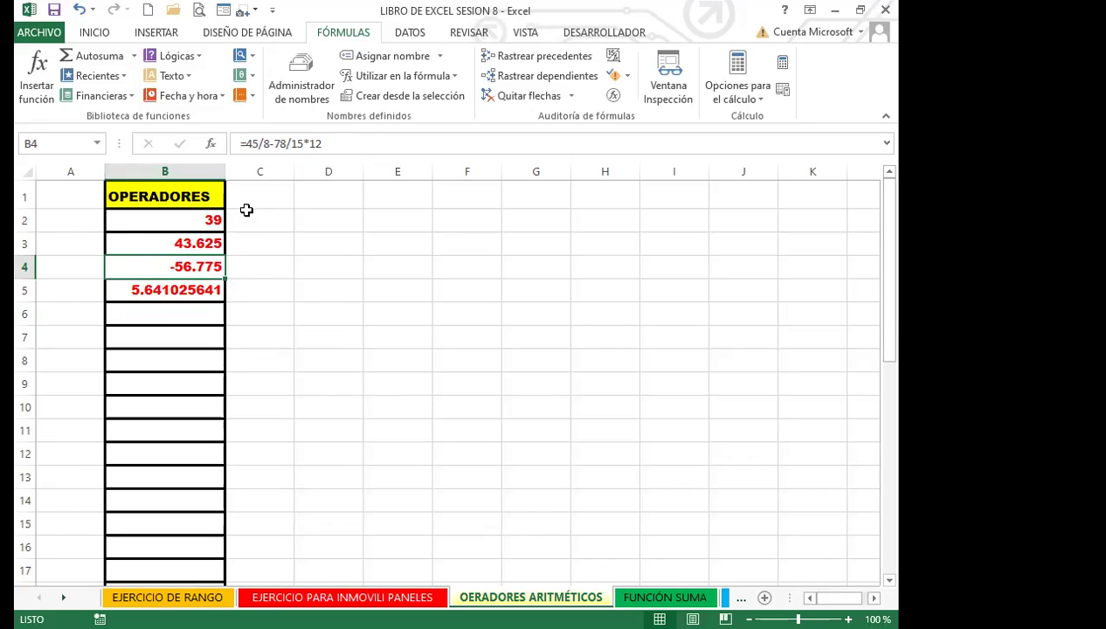
click(179, 291)
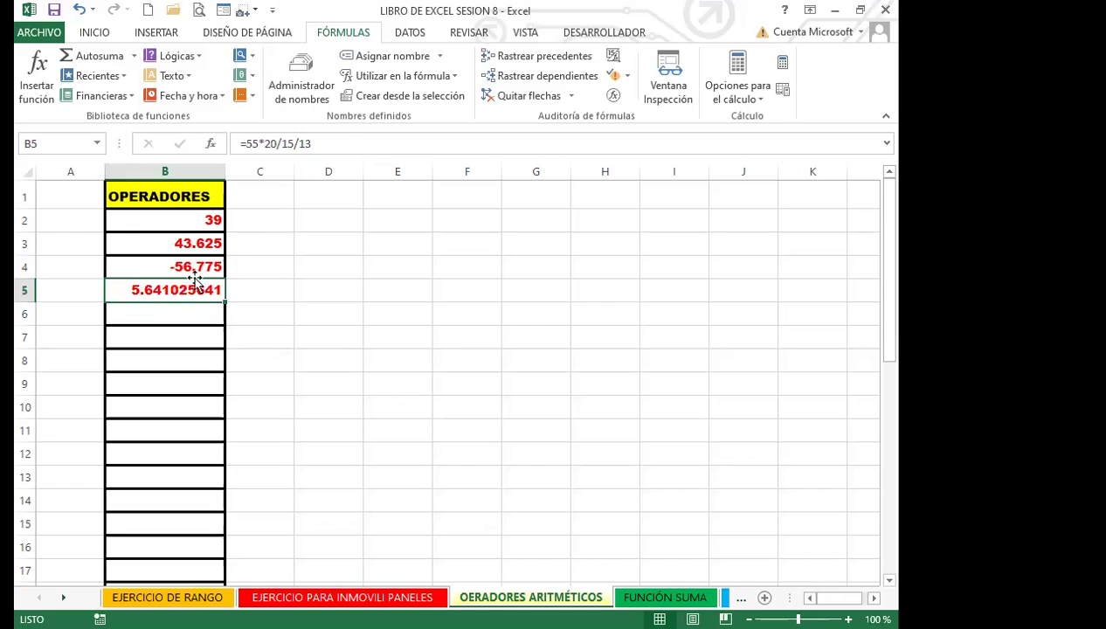
click(179, 267)
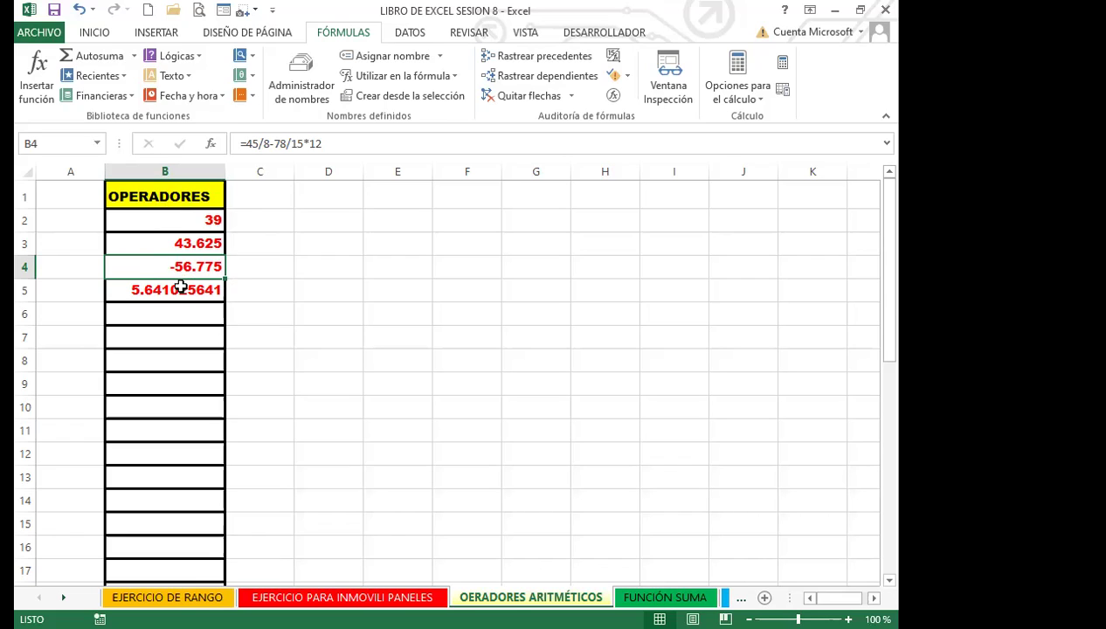
click(366, 145)
drag(366, 145, 135, 133)
key(Return)
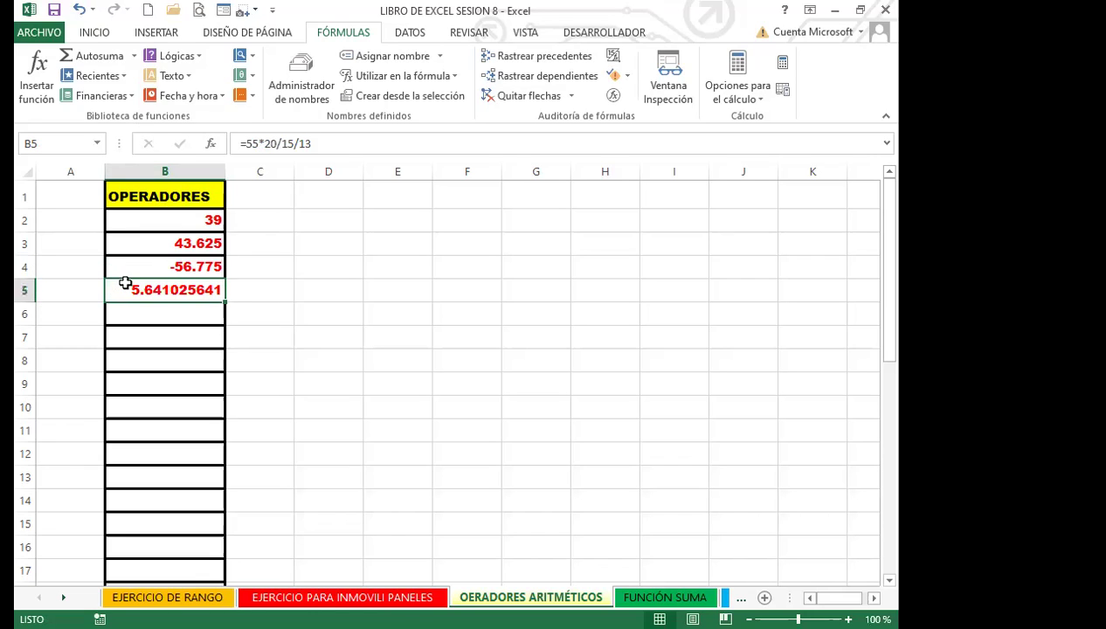
key(Up)
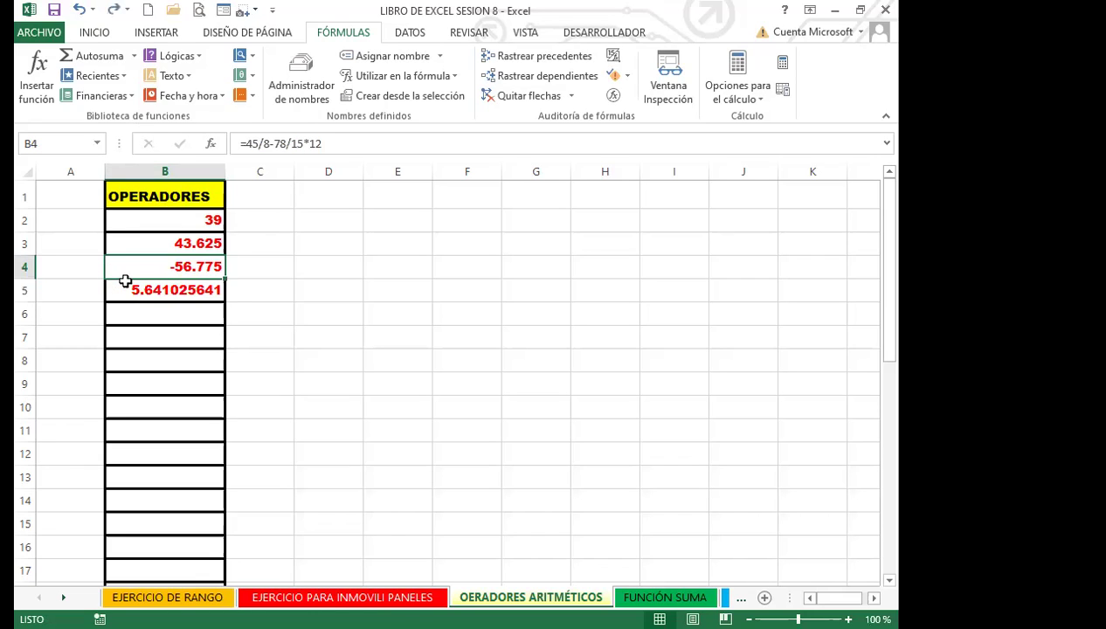
click(294, 147)
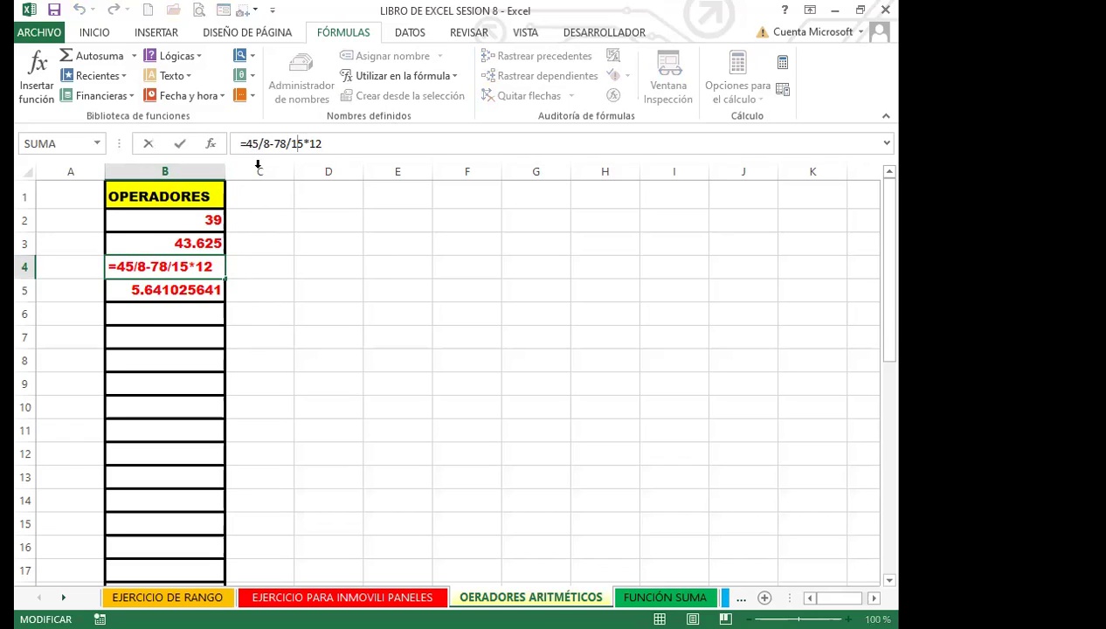
click(328, 144)
key(Return)
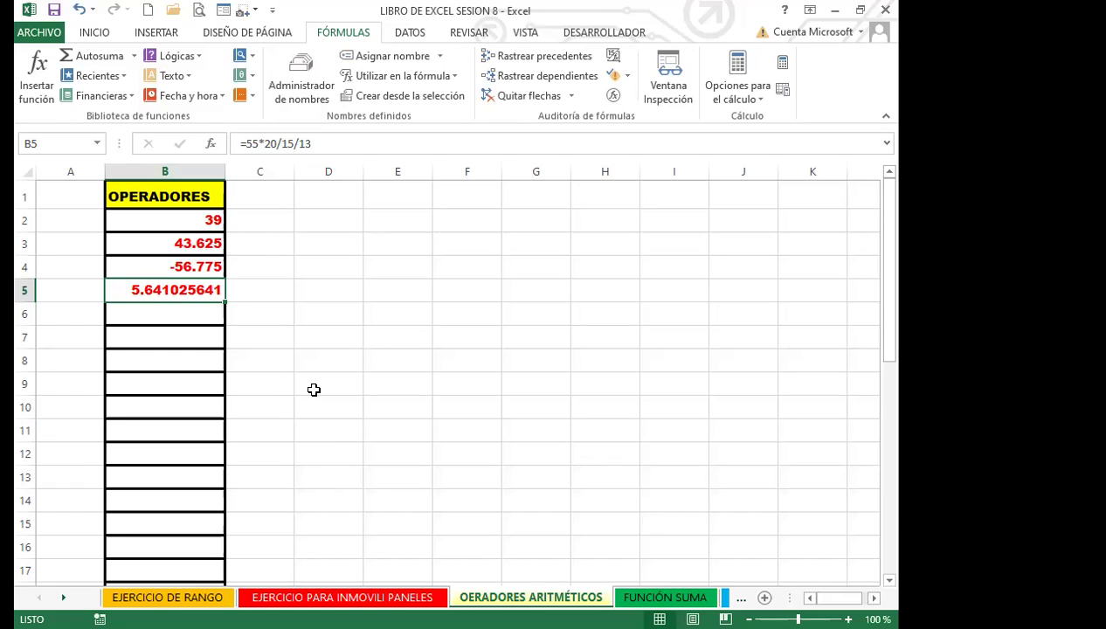
Look over the number-pair exercises in rows 24 to 36 and recheck the formulas in B5 and B4.
click(328, 450)
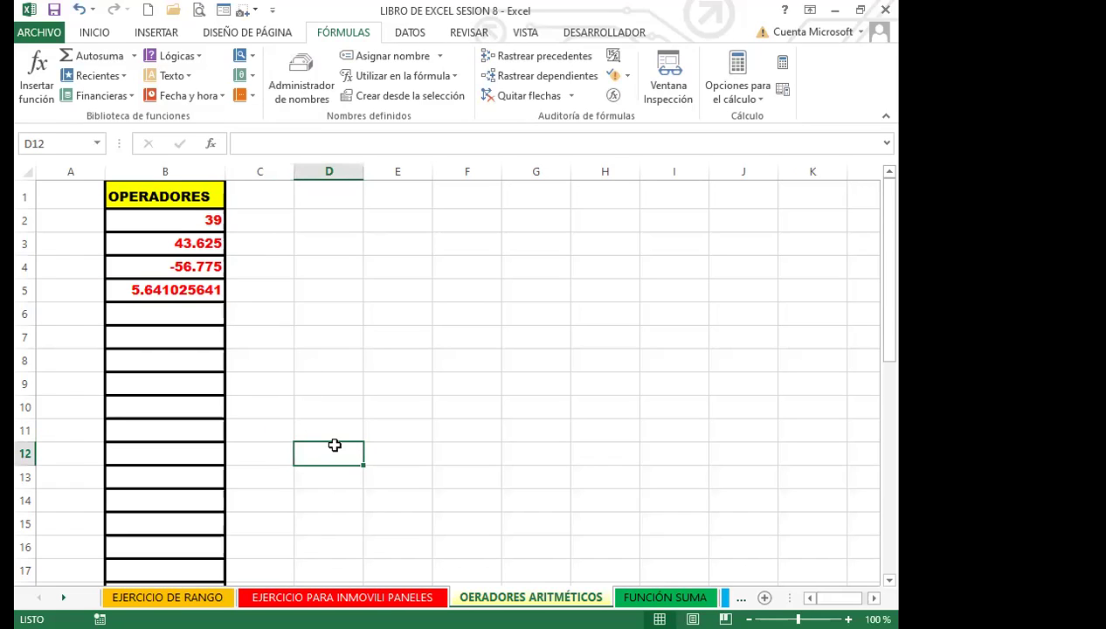
click(90, 35)
click(438, 390)
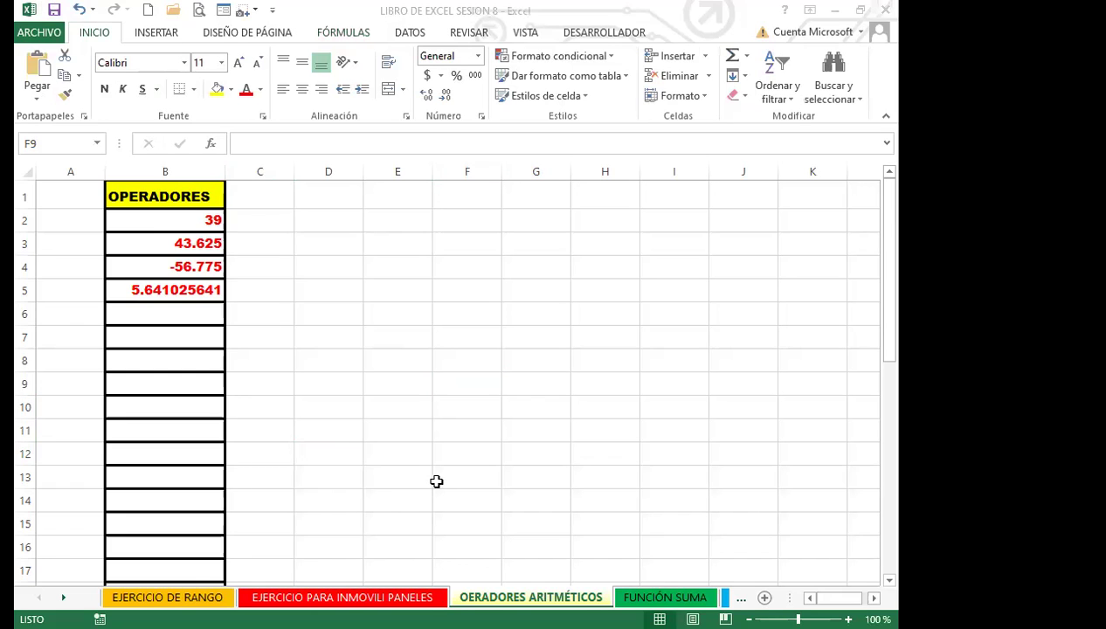
scroll(343, 462, down, 6)
click(446, 456)
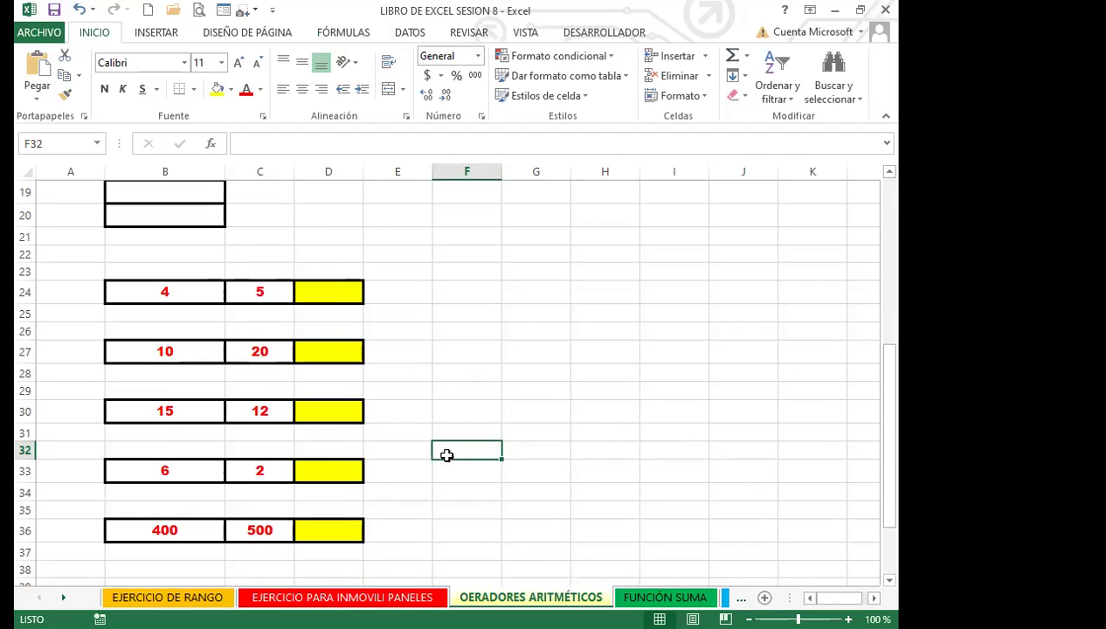
scroll(407, 445, up, 6)
click(187, 289)
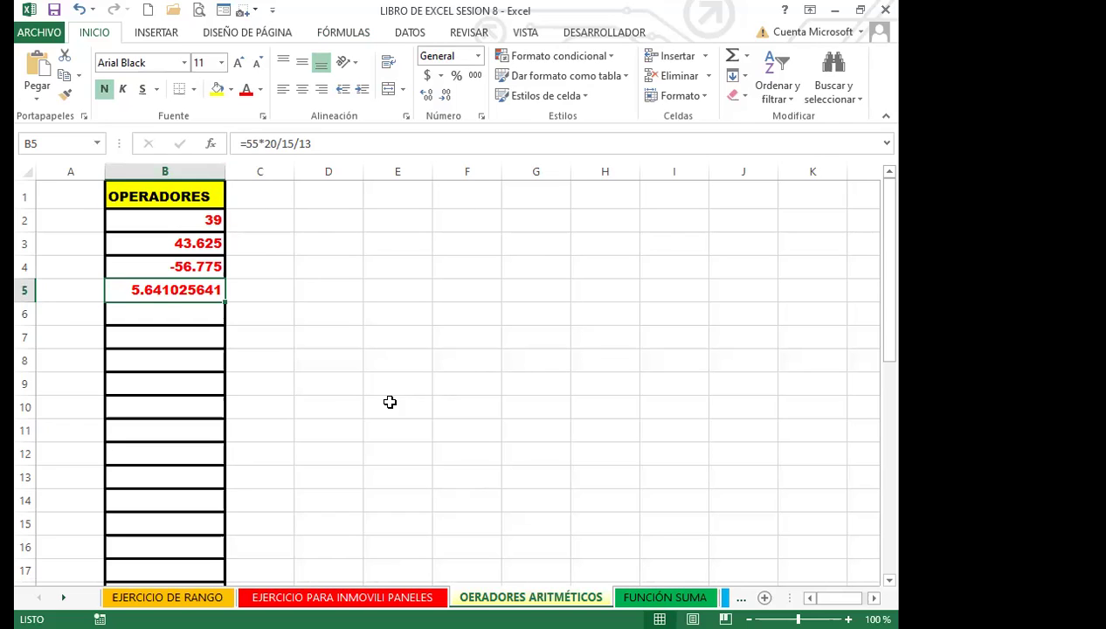
click(192, 316)
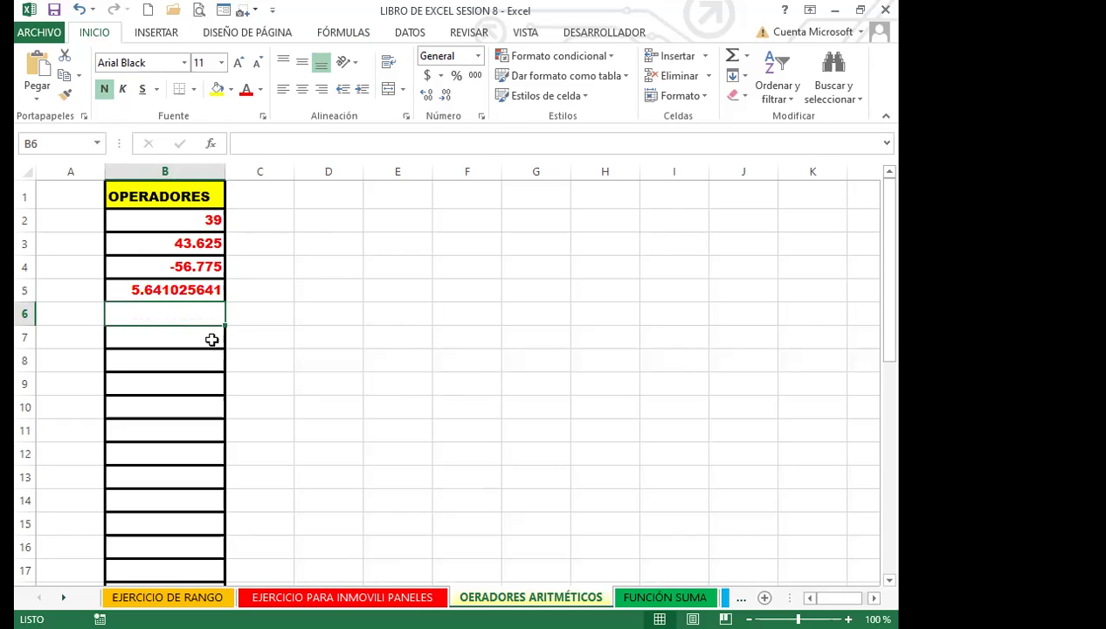
click(195, 291)
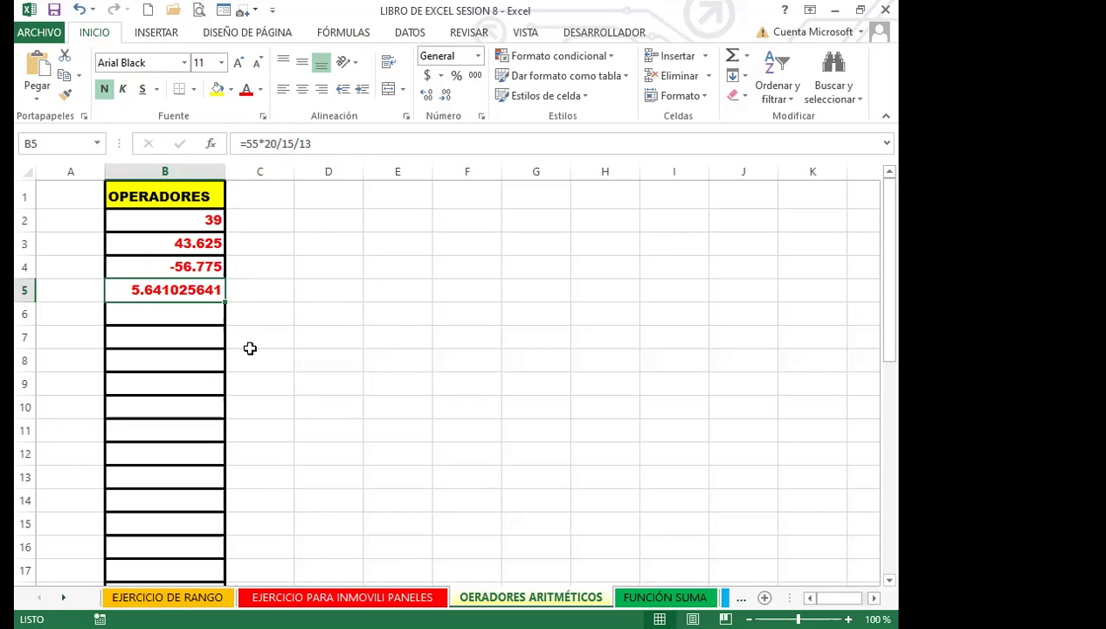
click(190, 266)
Enter the constant multiplication formula =4*5 in the yellow result cell D24.
scroll(351, 423, down, 5)
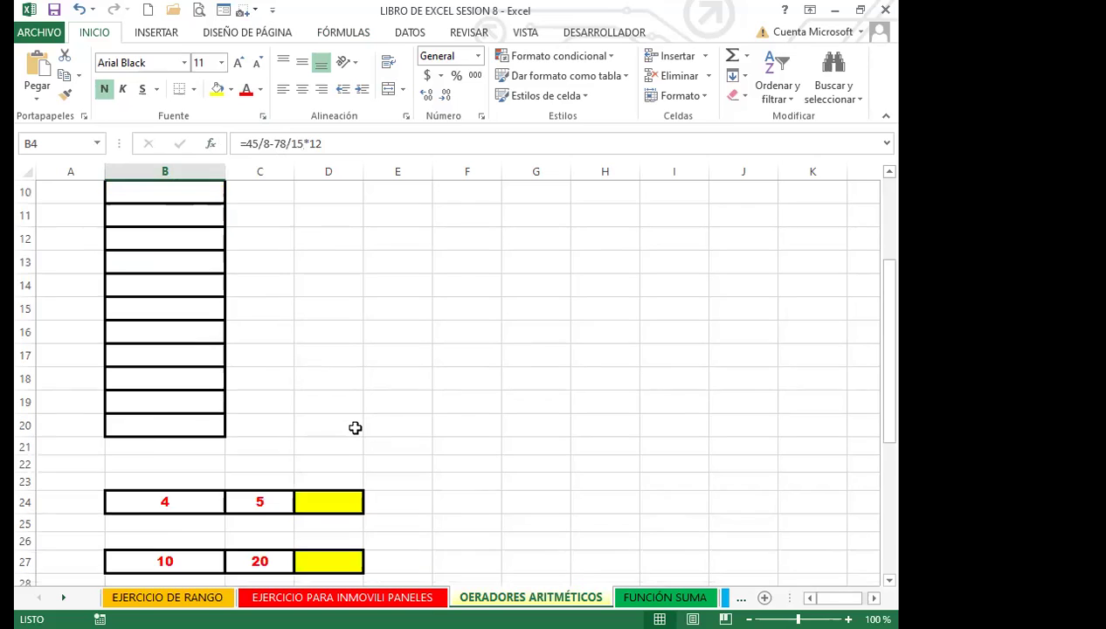
click(333, 373)
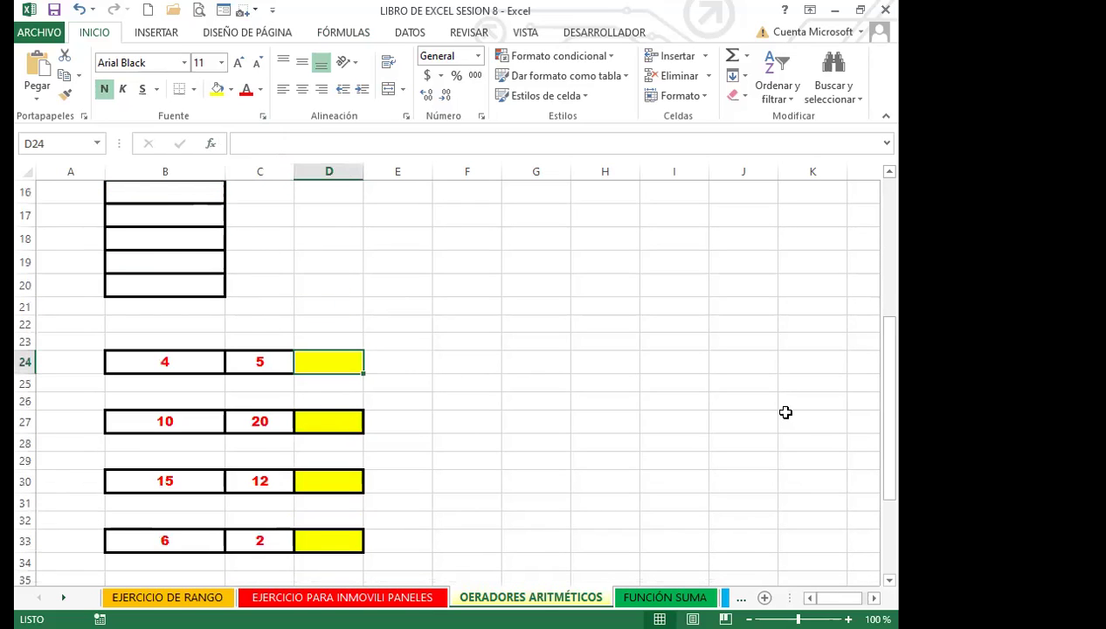
text(=)
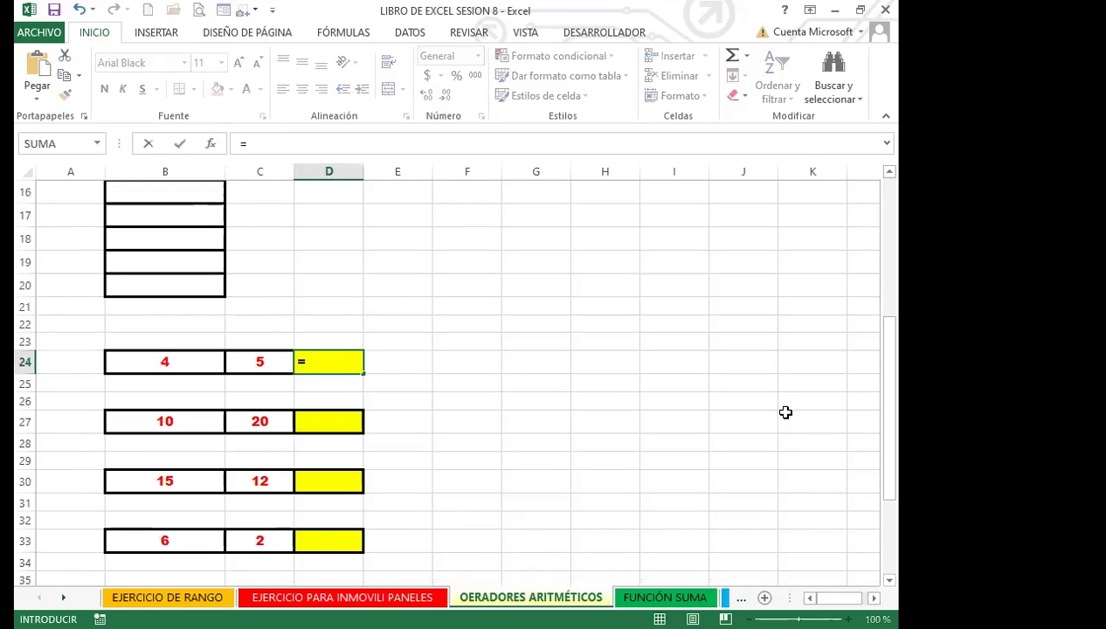
text(*5)
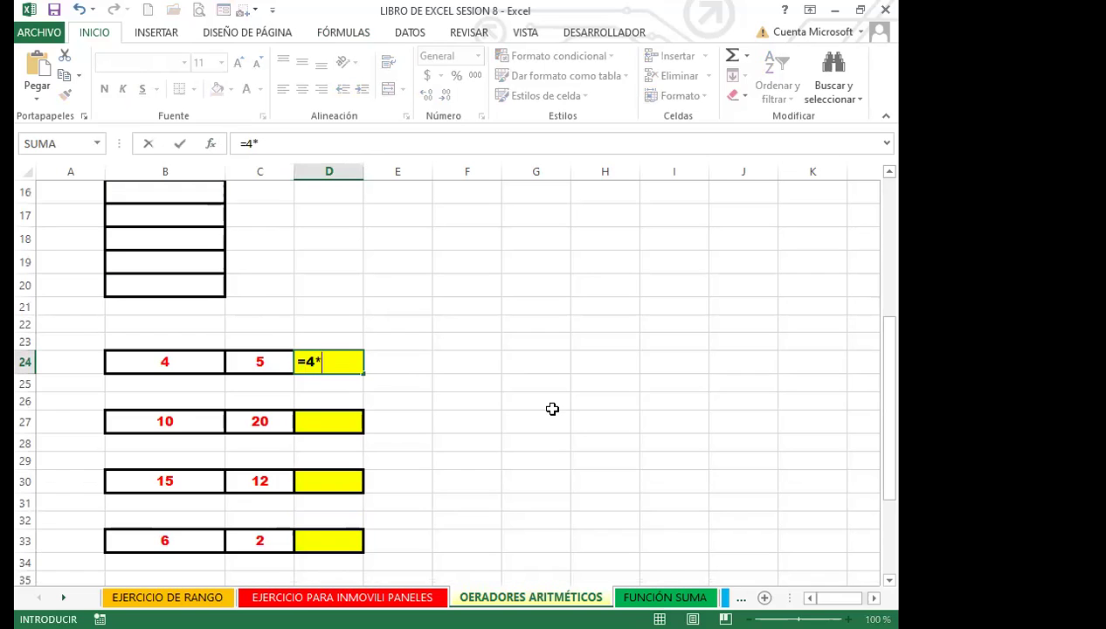
key(Return)
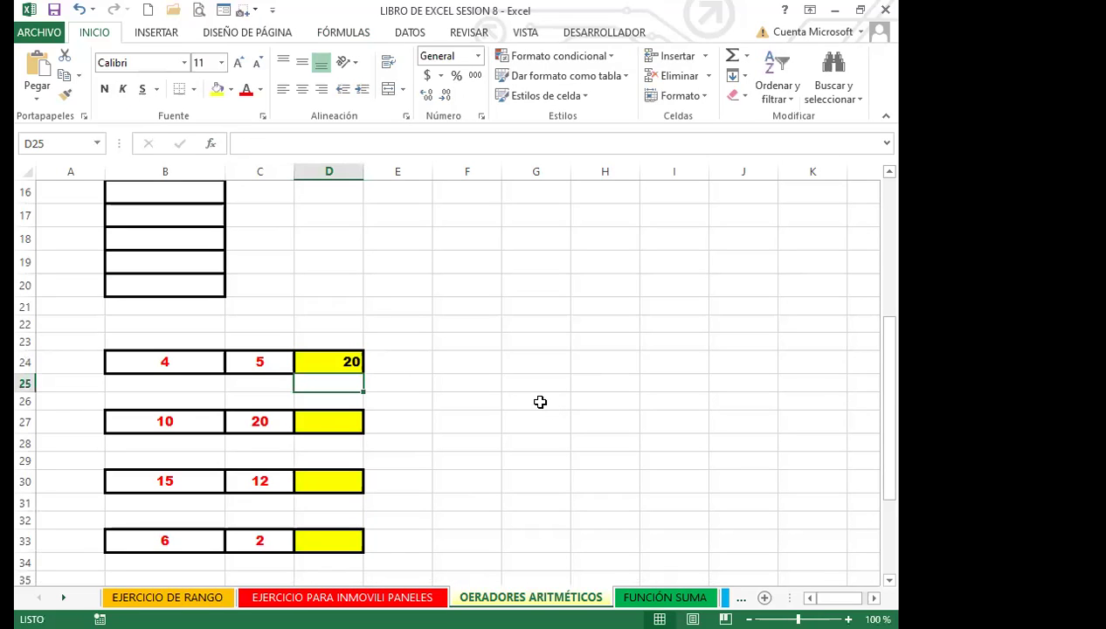
click(310, 362)
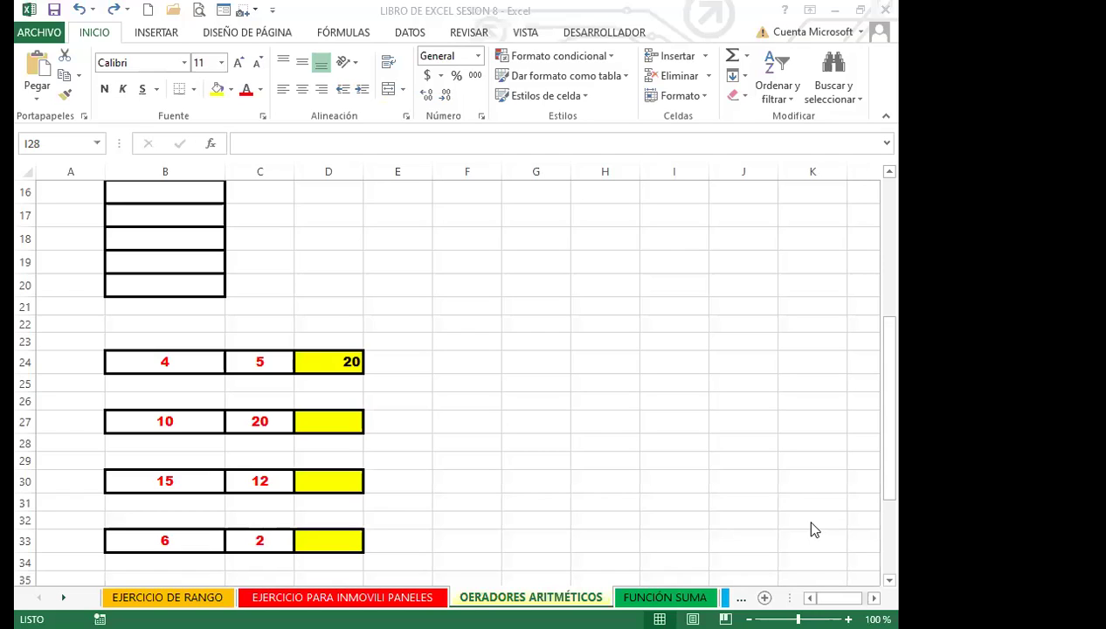
Replace the content of D24 with the cell-reference formula =B24*C24.
click(340, 360)
key(Delete)
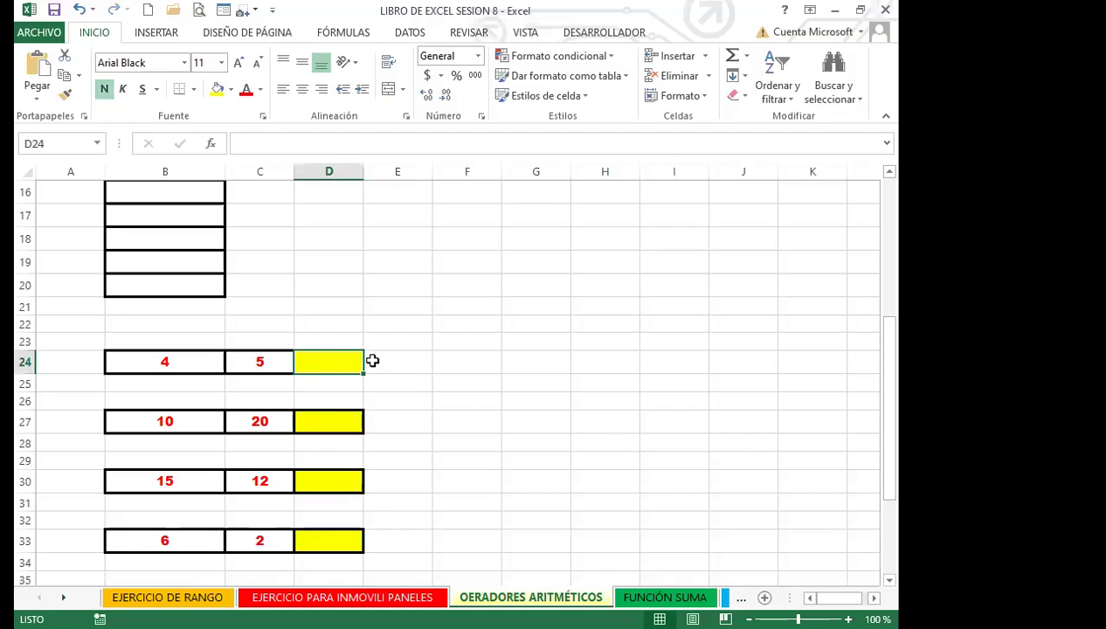
text(?)
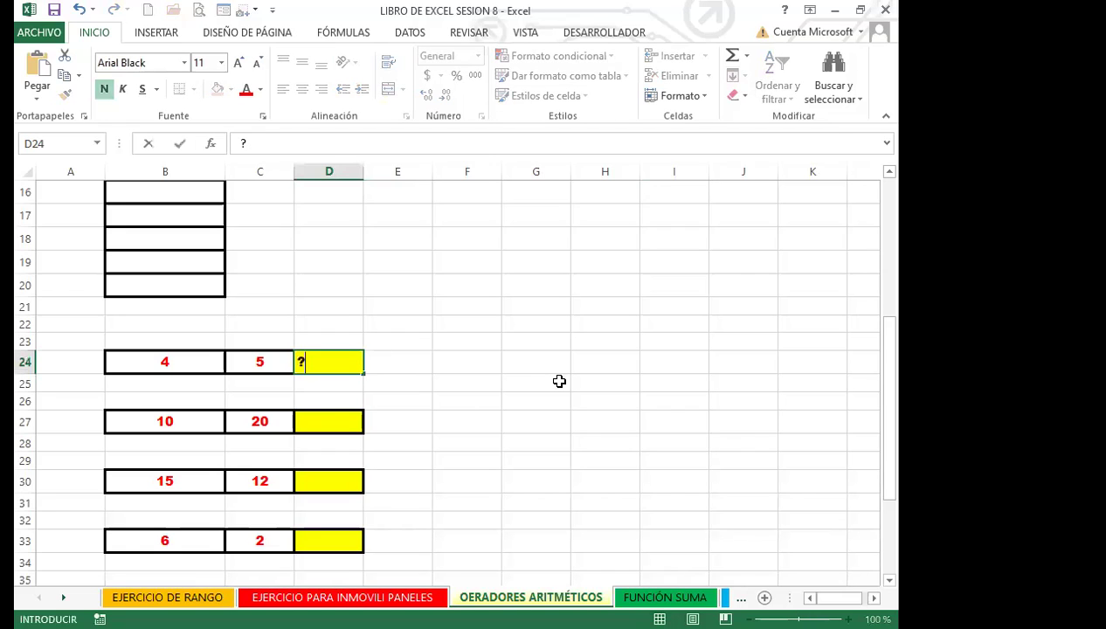
key(BackSpace)
text(=)
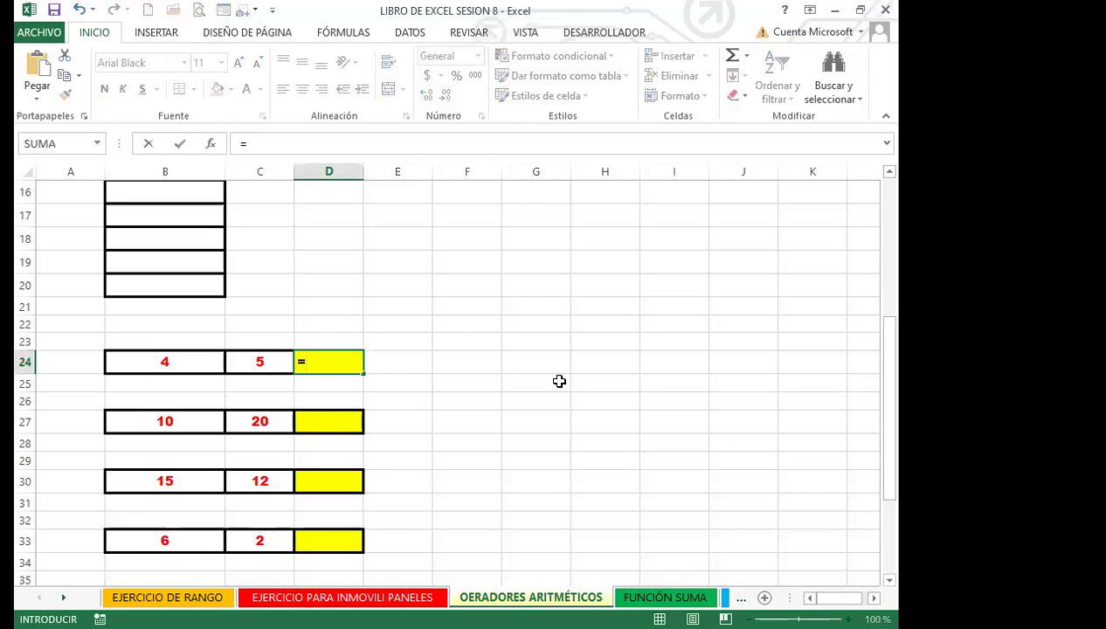
click(179, 363)
text(*)
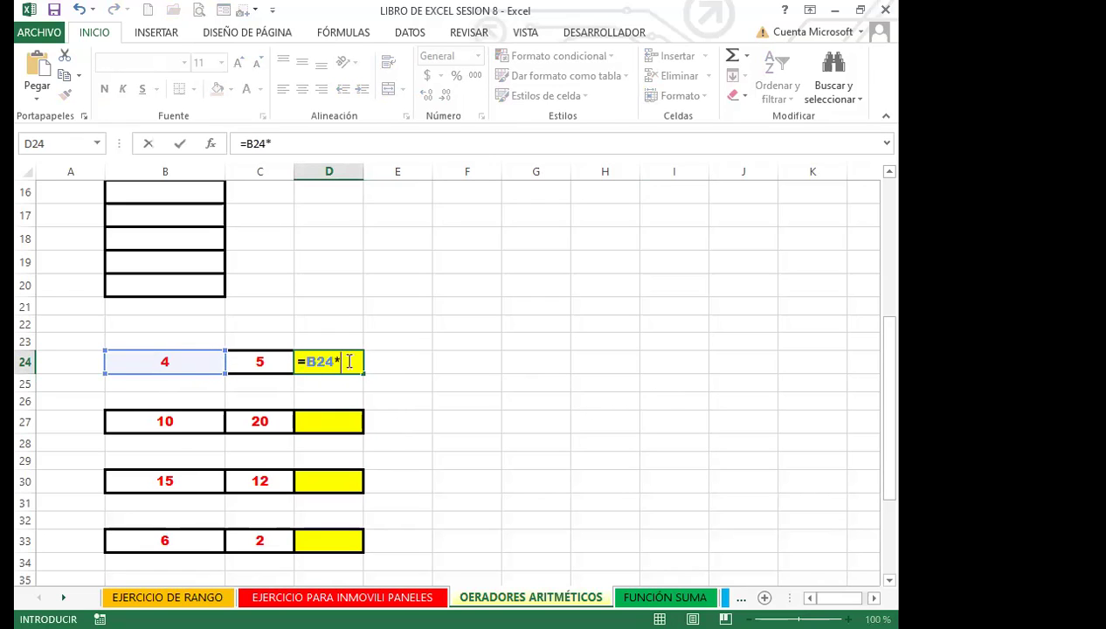
click(262, 363)
key(Return)
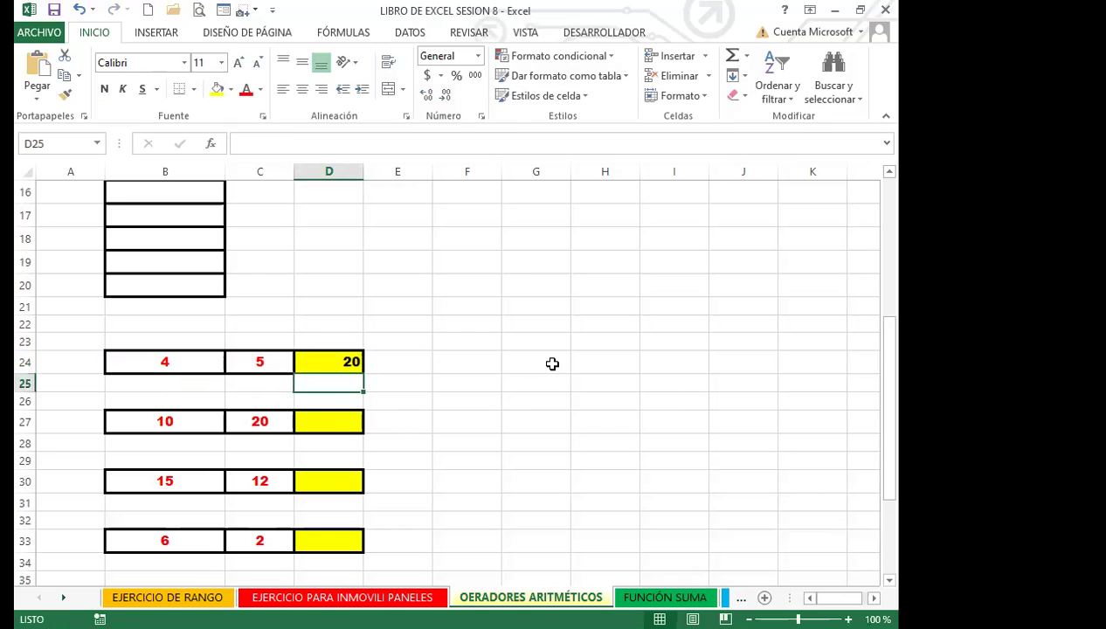
Test the D24 formula by setting B24 to 8, undo that change and recheck the formula in D24.
click(323, 361)
click(200, 361)
text(8)
key(Return)
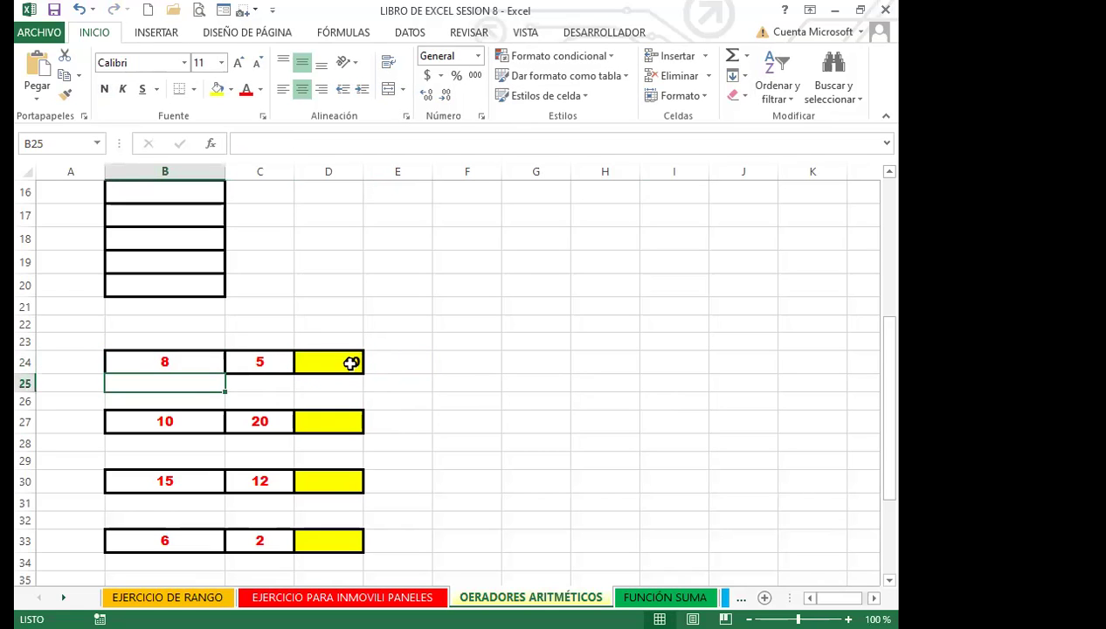
click(351, 362)
click(201, 360)
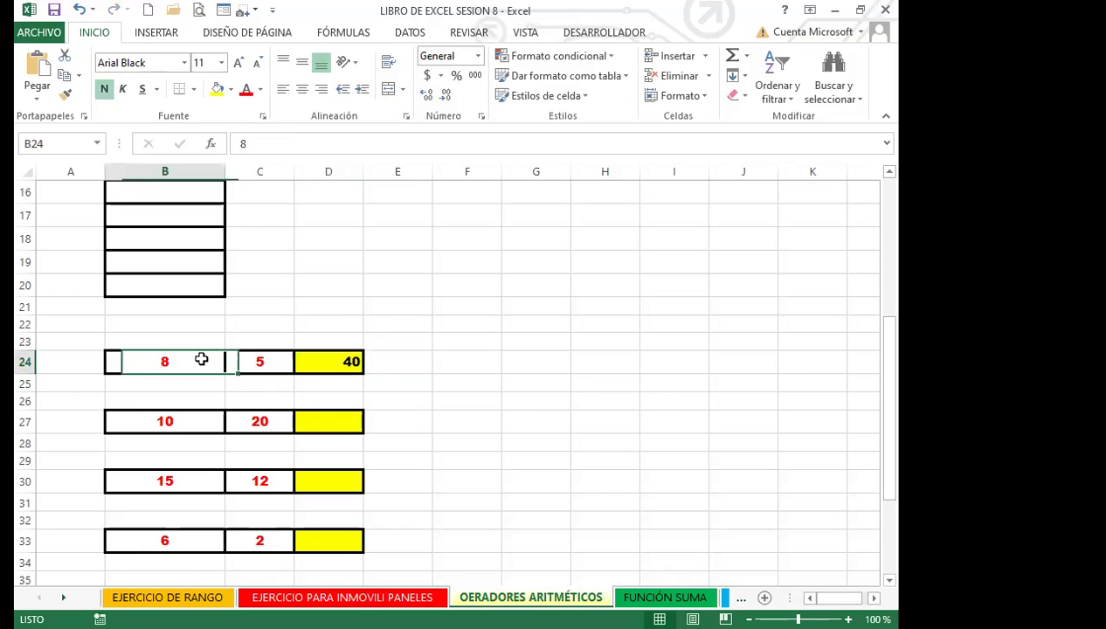
key(ctrl+z)
click(393, 377)
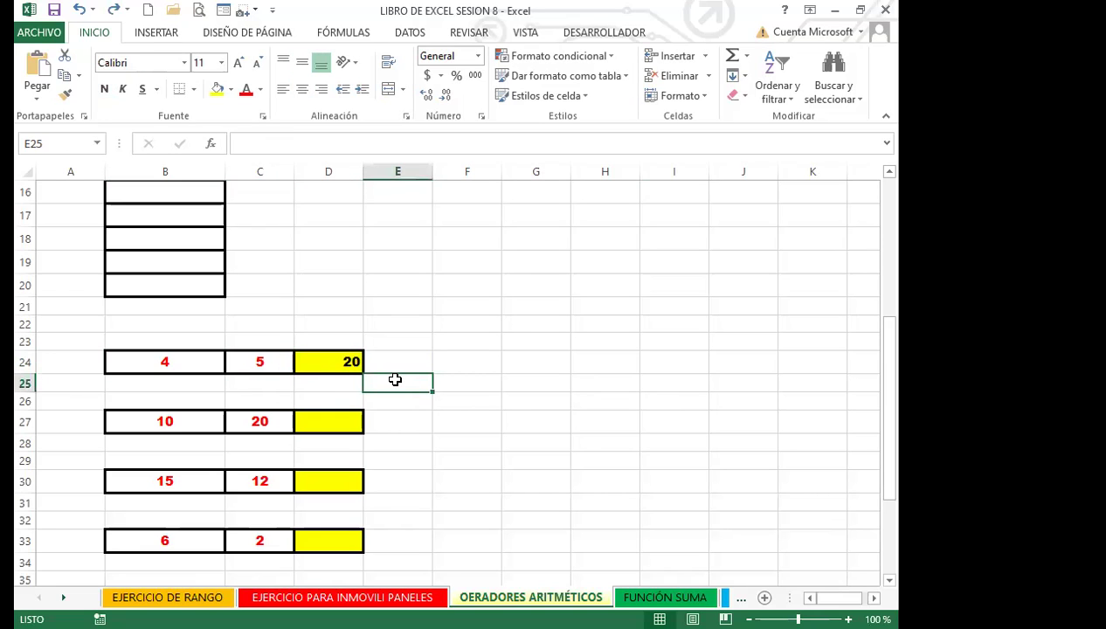
click(339, 362)
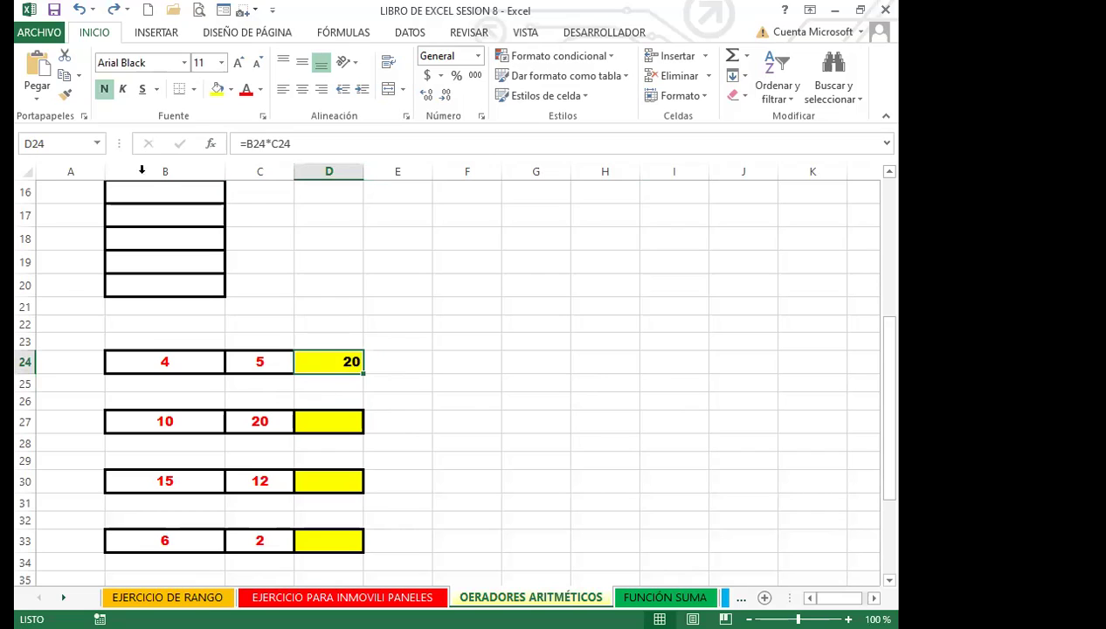
click(158, 218)
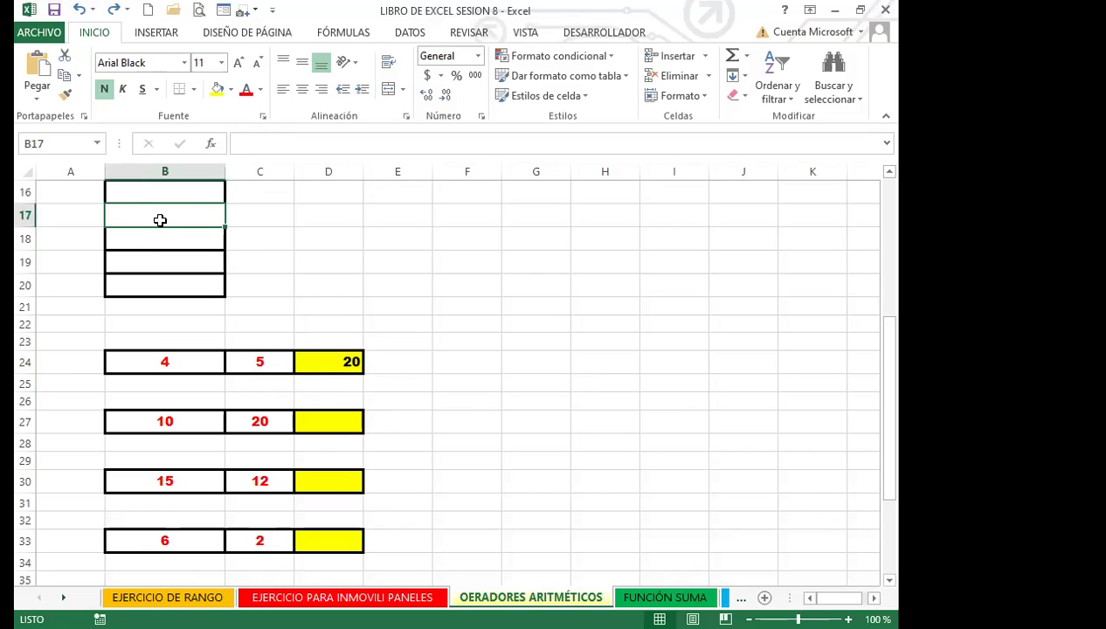
click(330, 353)
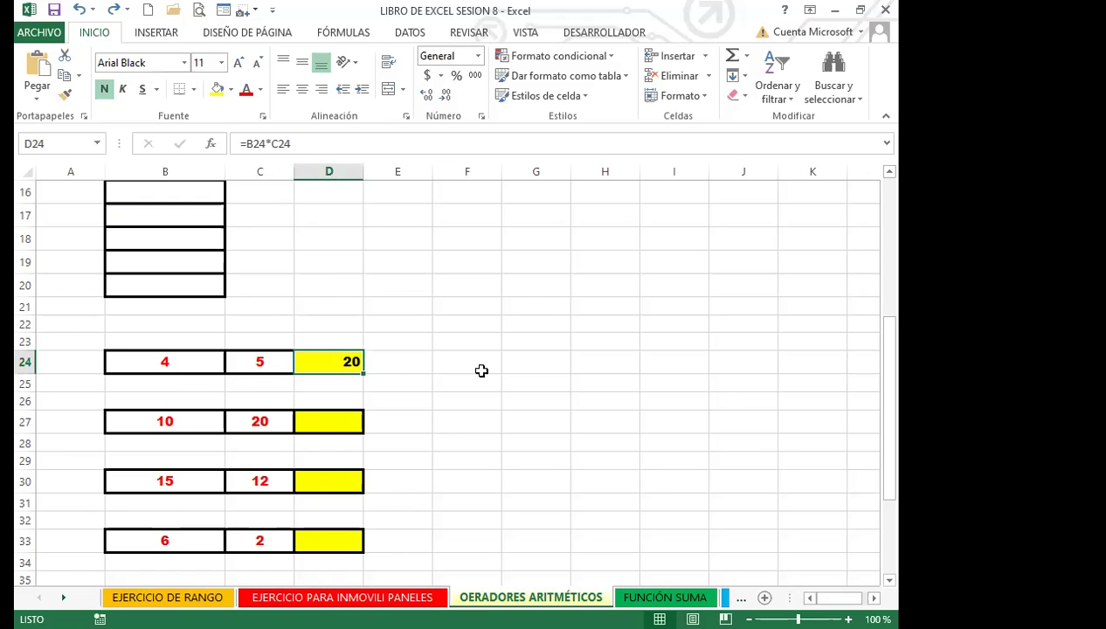
Enter the subtraction formula =B27-C27 in the yellow result cell D27.
scroll(442, 414, down, 1)
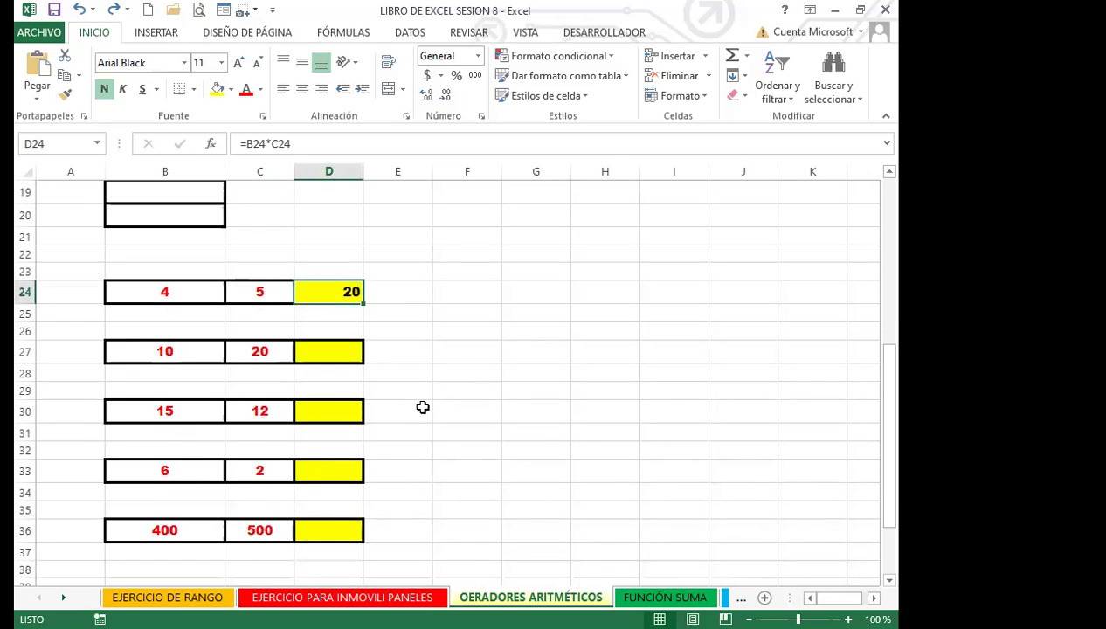
click(346, 351)
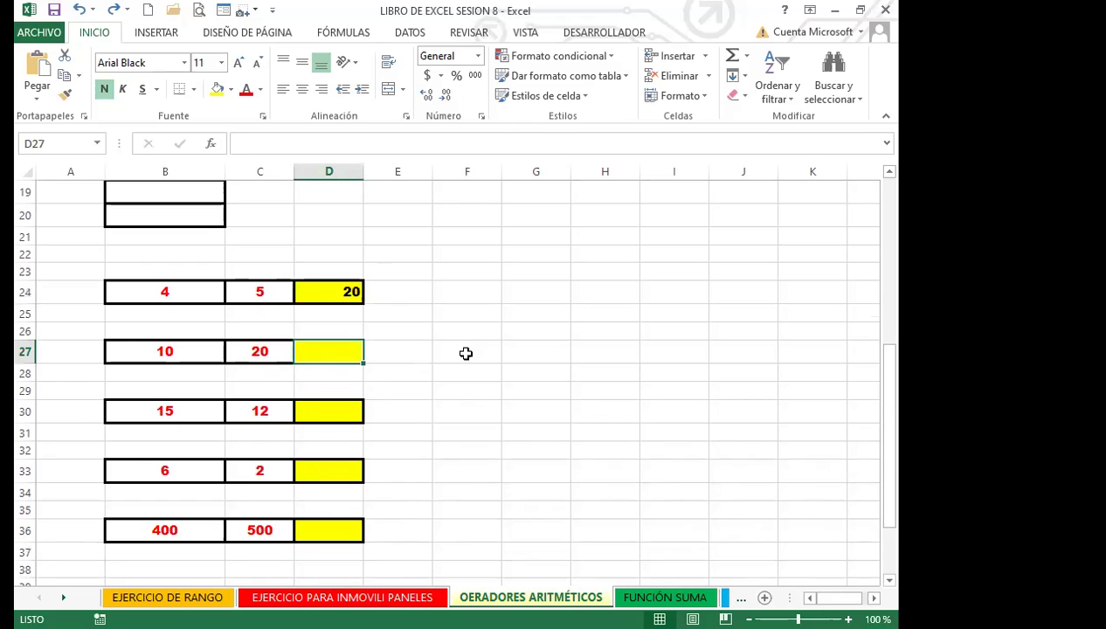
text(=)
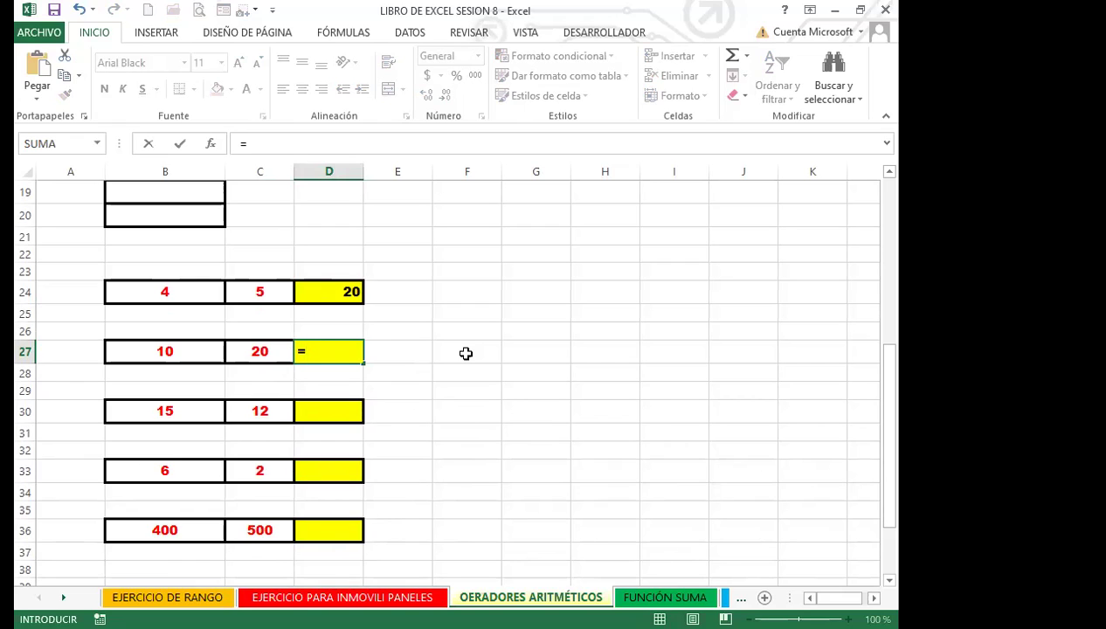
click(183, 343)
text(-)
click(249, 349)
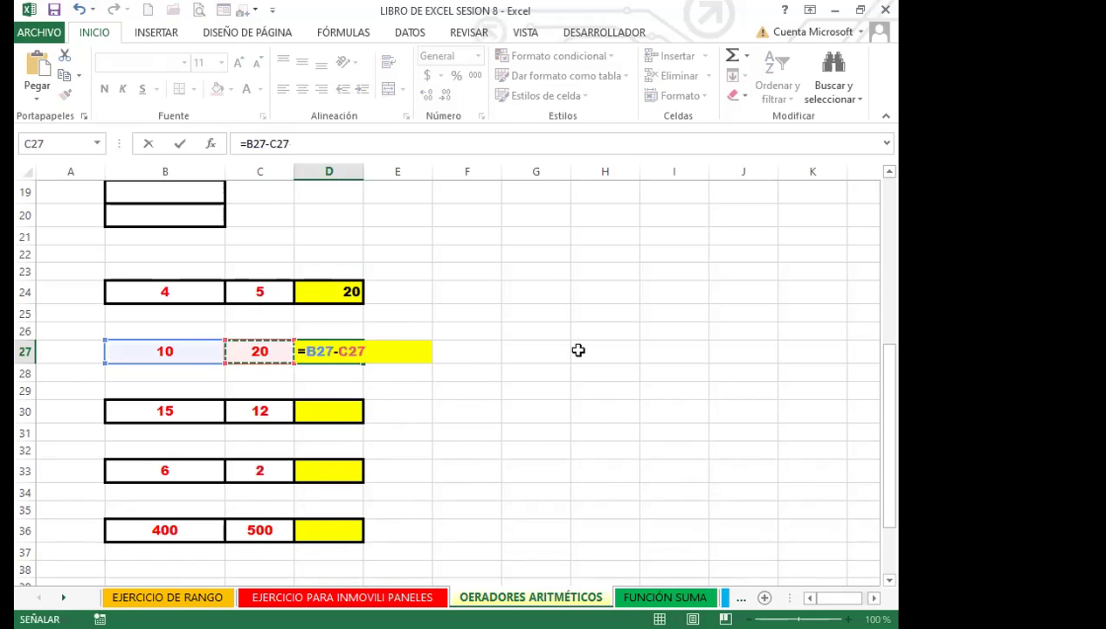
key(Return)
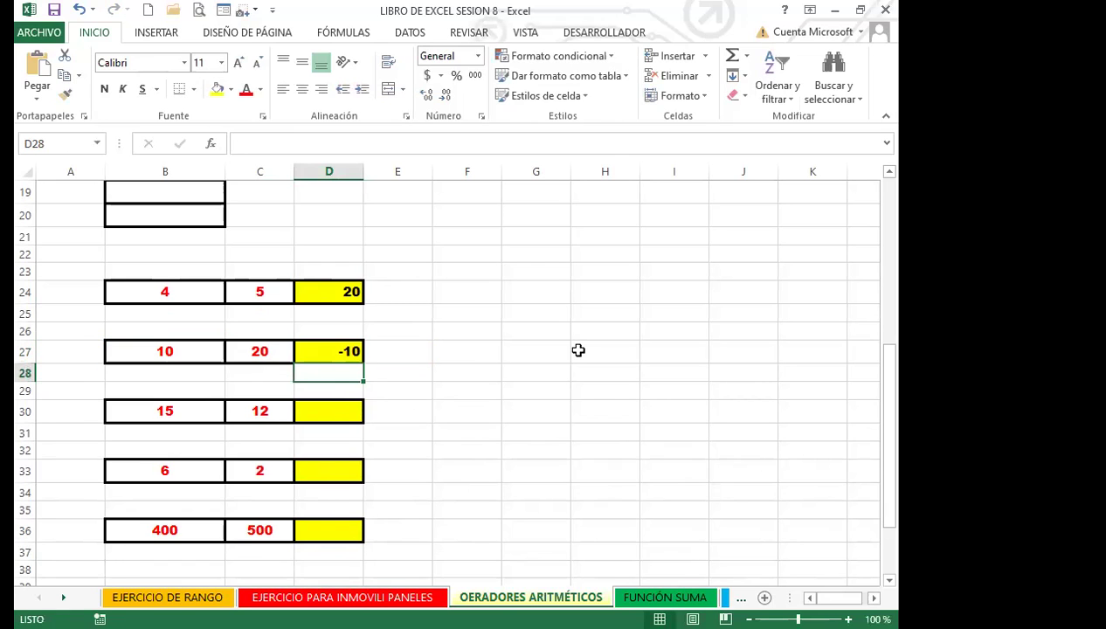
Enter the division formula =B30/C30 in the yellow result cell D30.
click(341, 412)
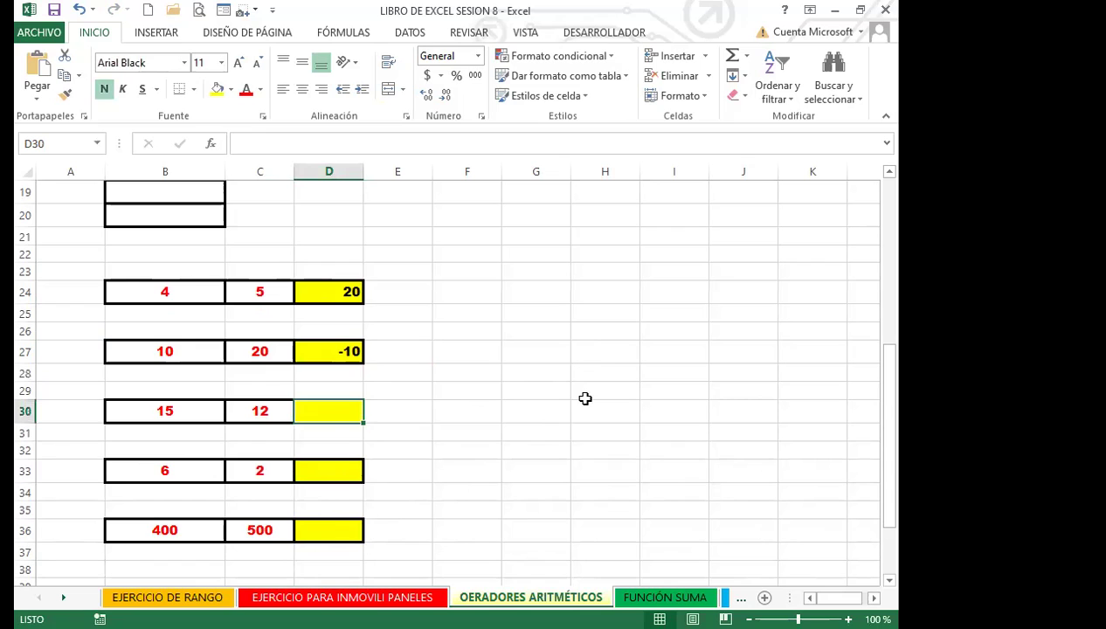
text(=)
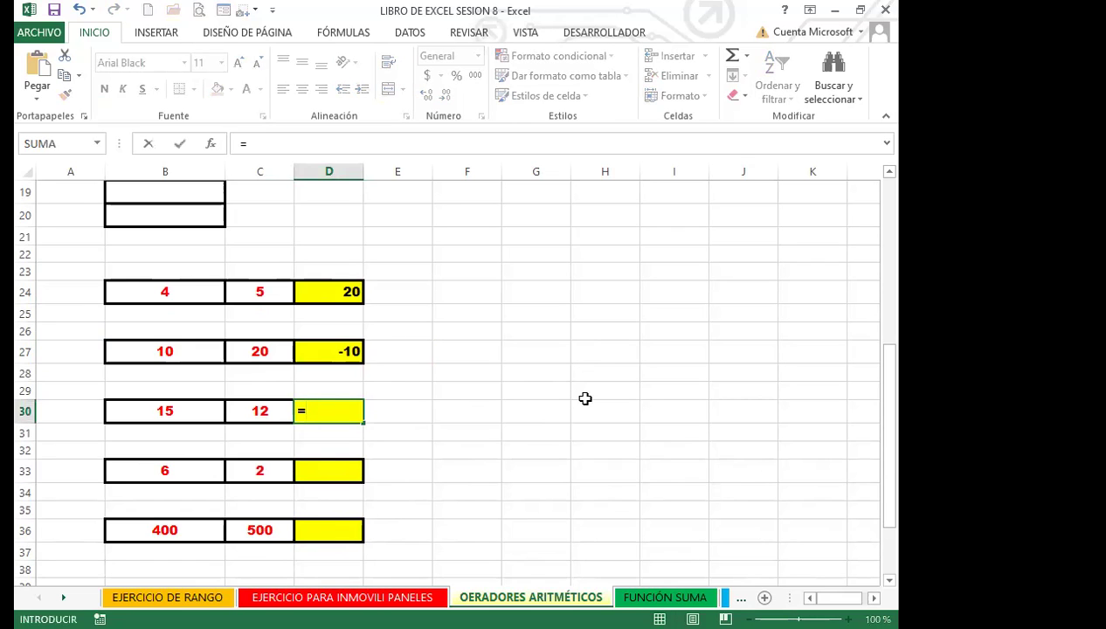
click(178, 408)
text(/)
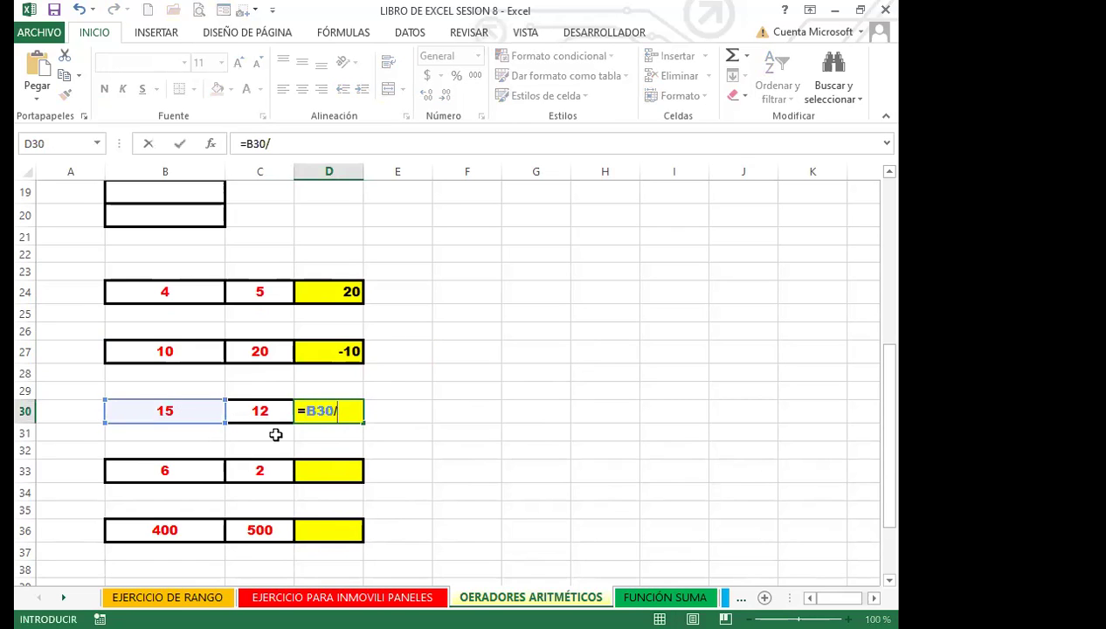
click(271, 412)
key(Return)
Enter the exponent formula =B33^C33 in the yellow result cell D33 and recheck it.
scroll(413, 422, down, 2)
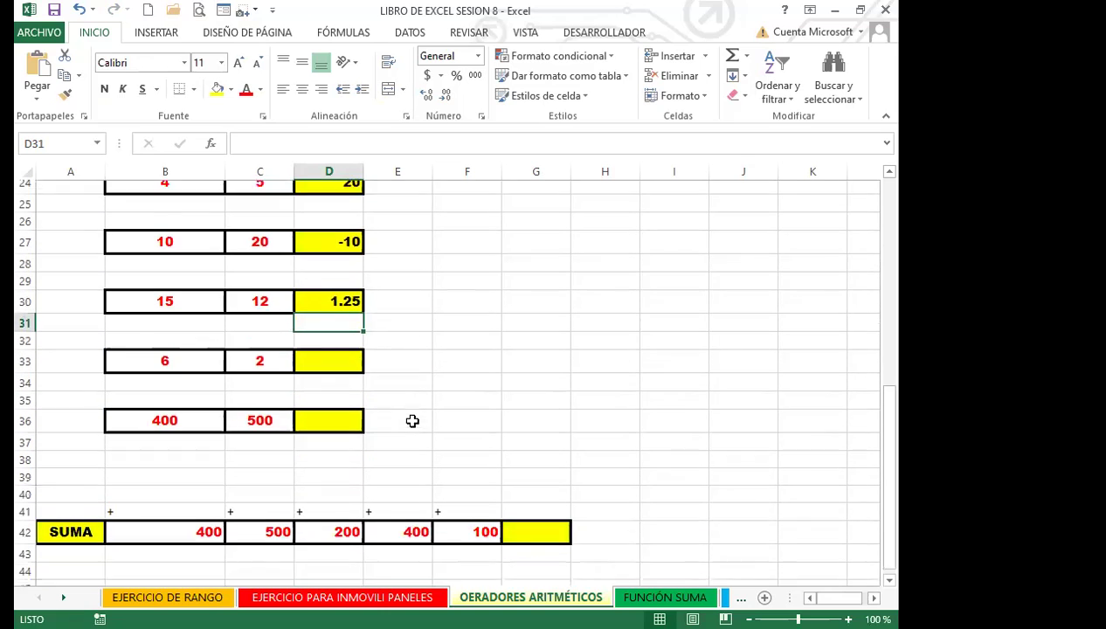
click(347, 347)
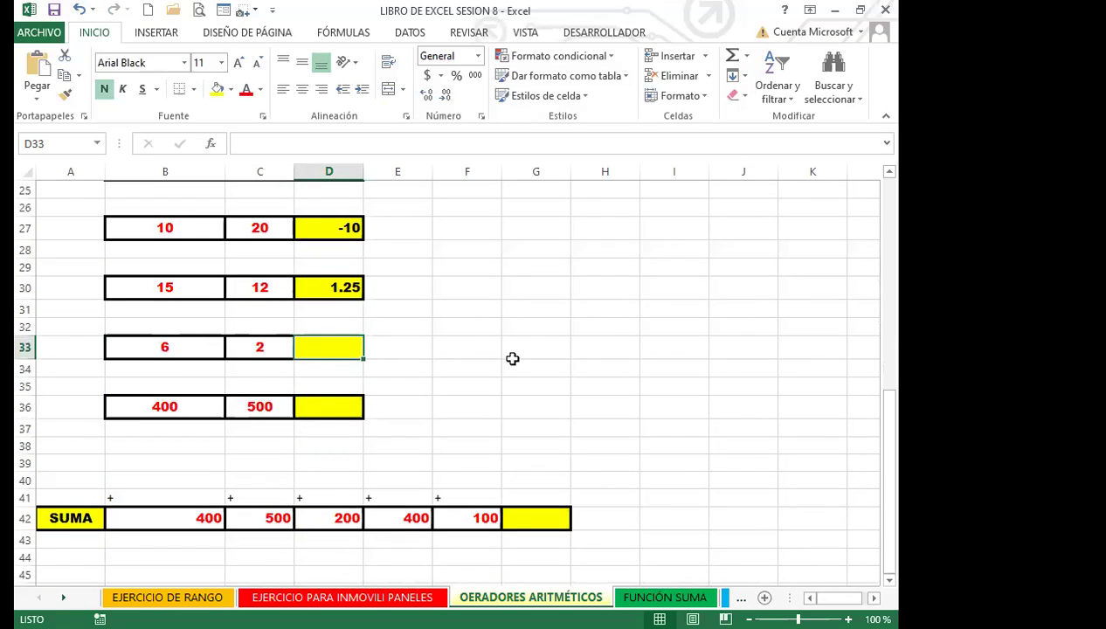
text(=)
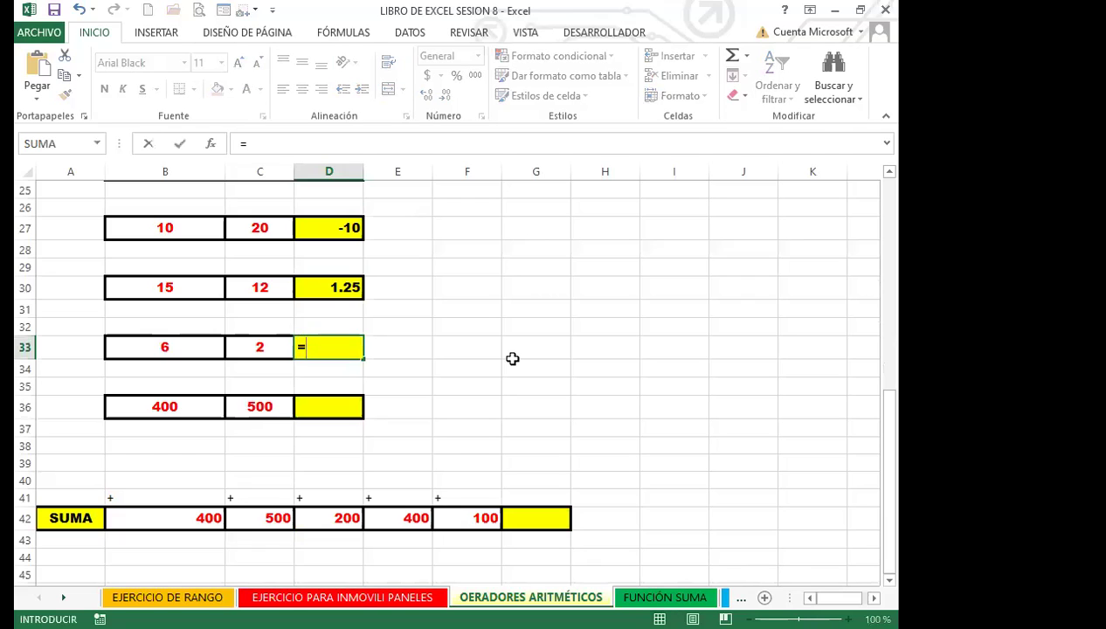
click(158, 347)
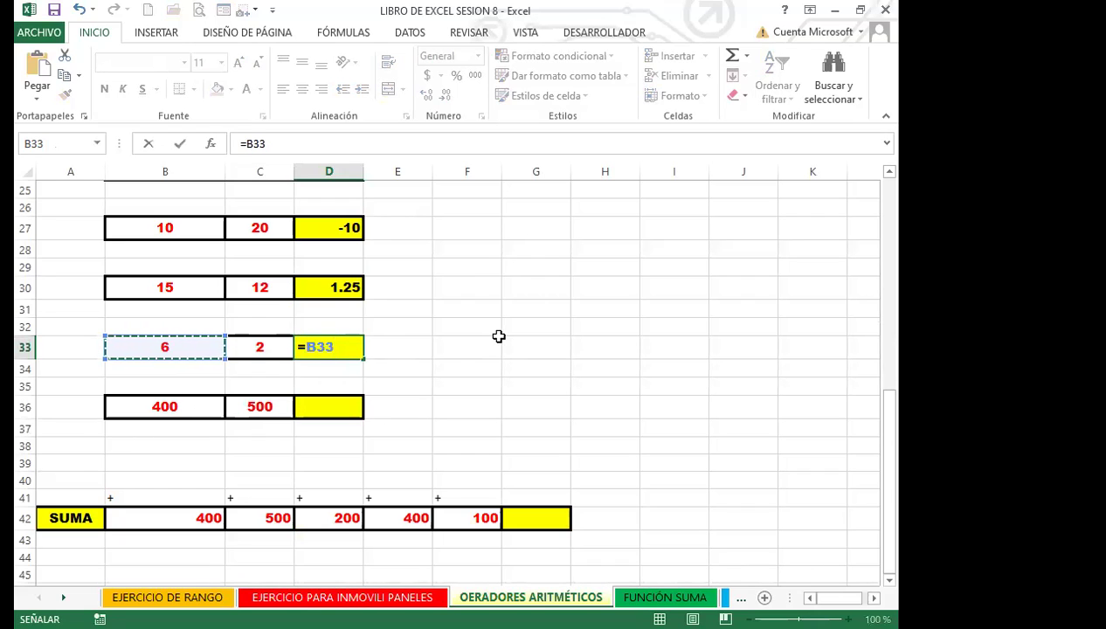
text(^)
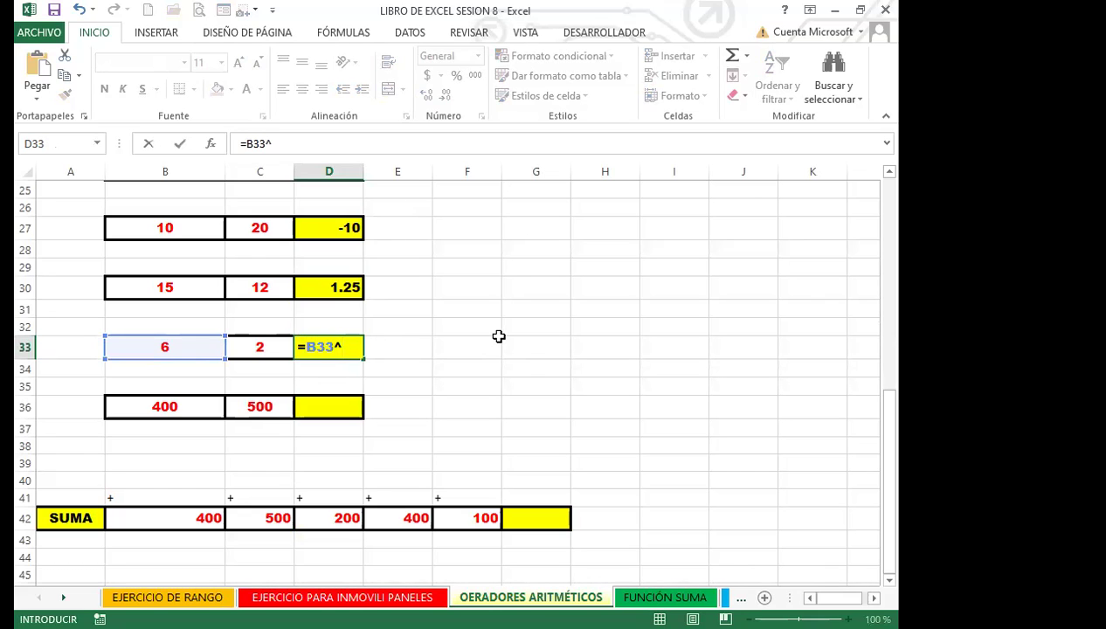
click(268, 350)
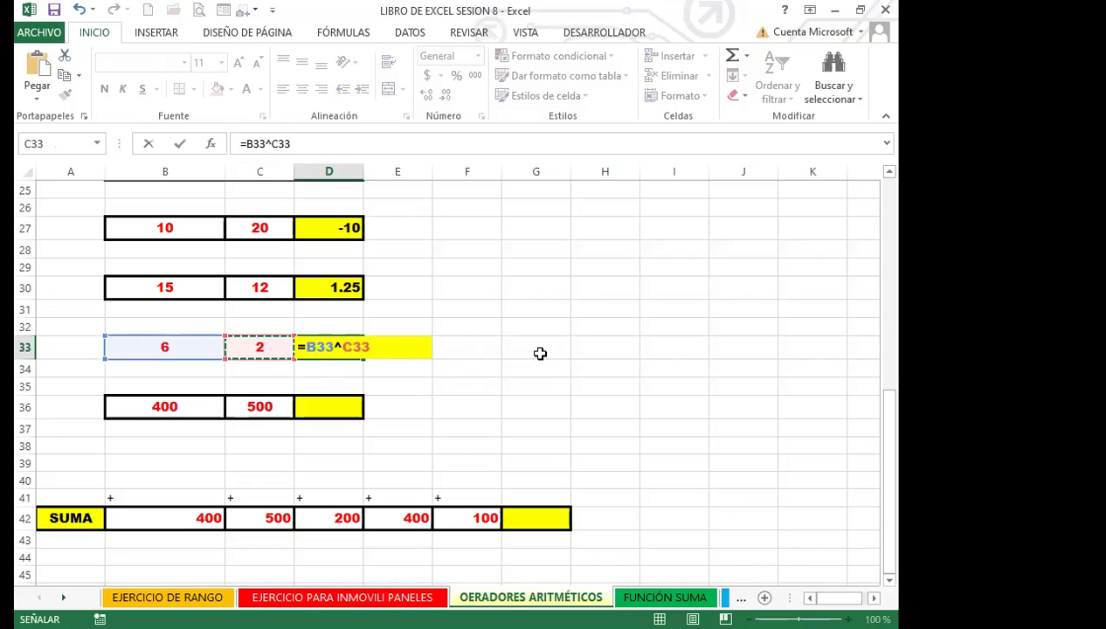
key(Return)
click(341, 347)
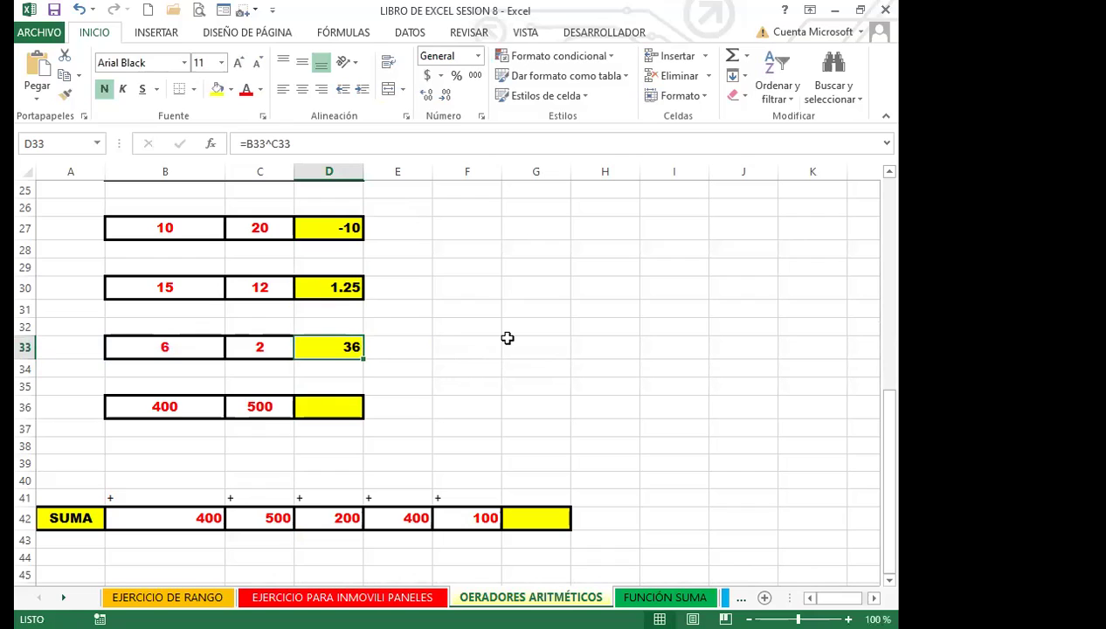
Enter the percentage formula =B36% in the yellow result cell D36.
click(329, 407)
text(=)
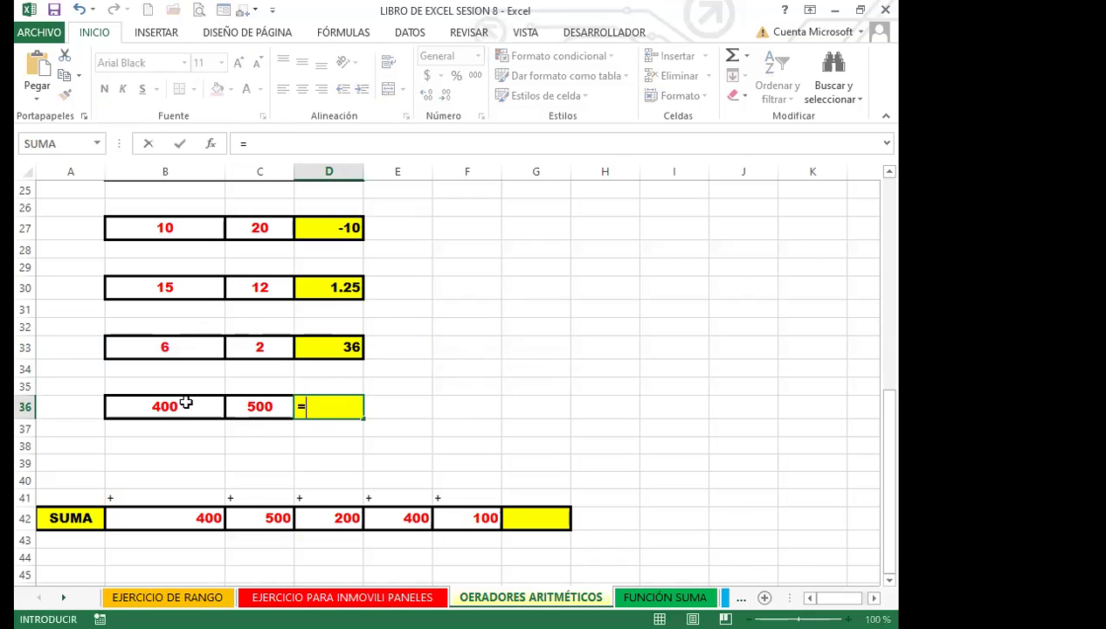
click(186, 403)
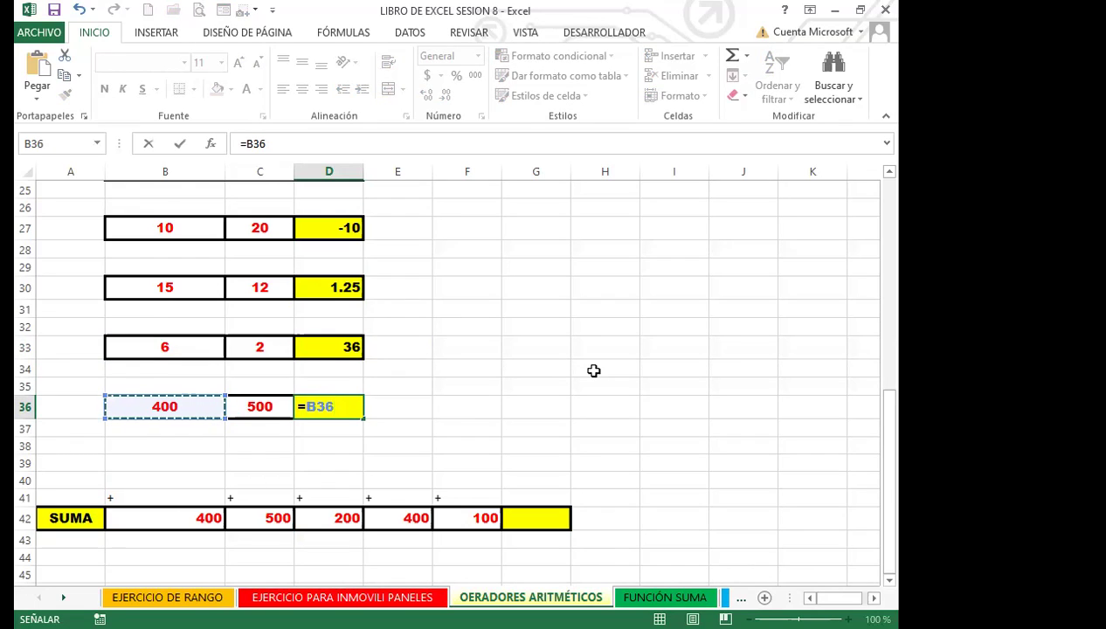
text(%)
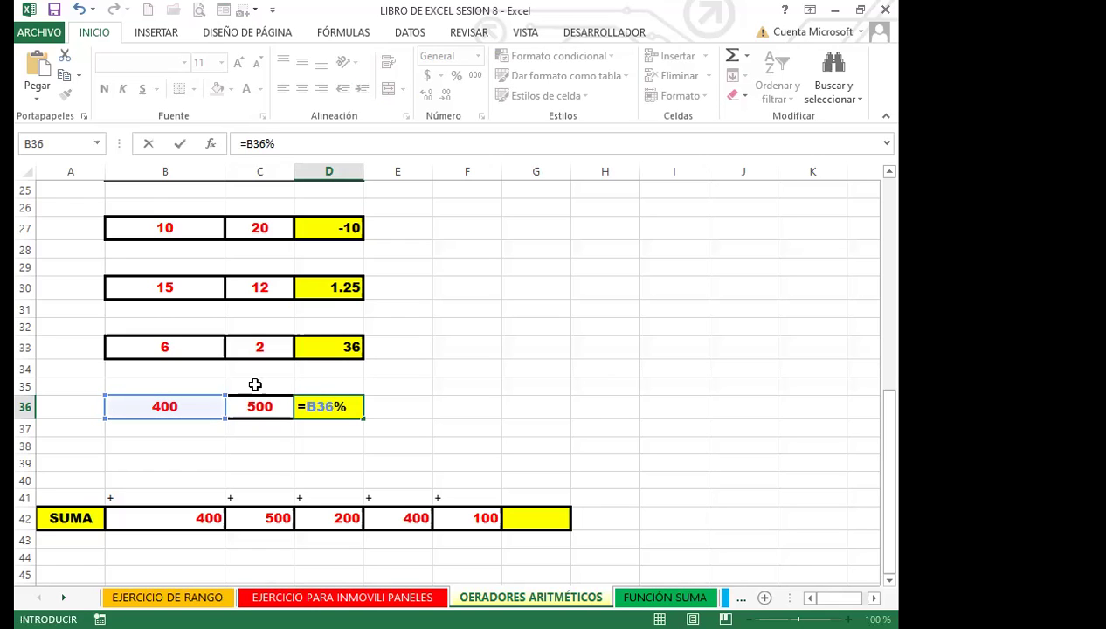
click(258, 413)
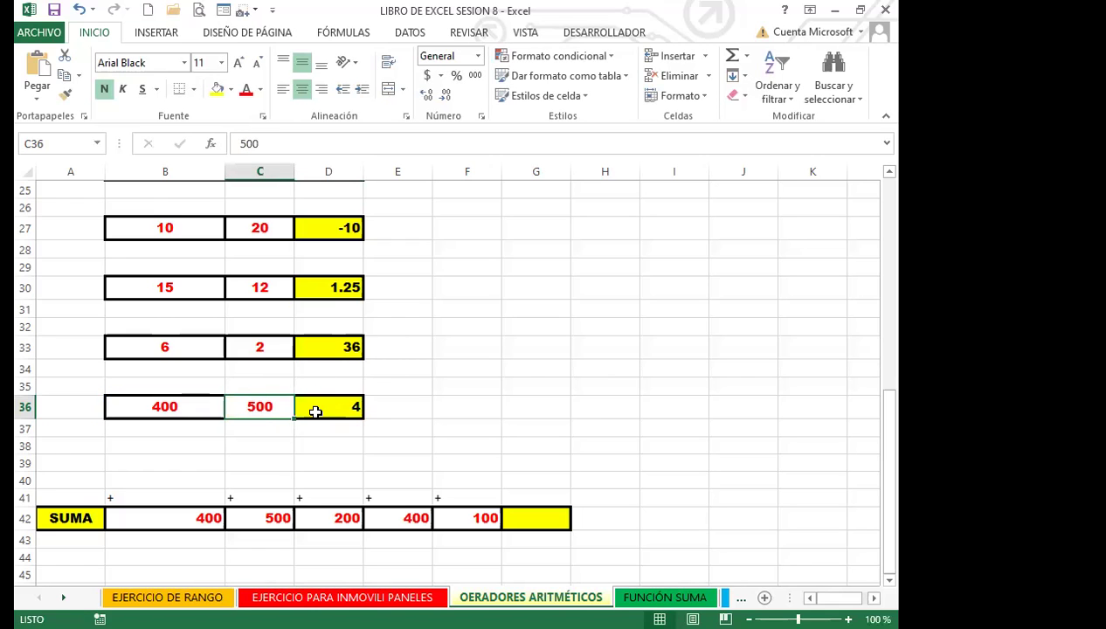
Check the formula in D36 and apply the percentage number format to that cell.
click(315, 411)
click(249, 407)
click(331, 406)
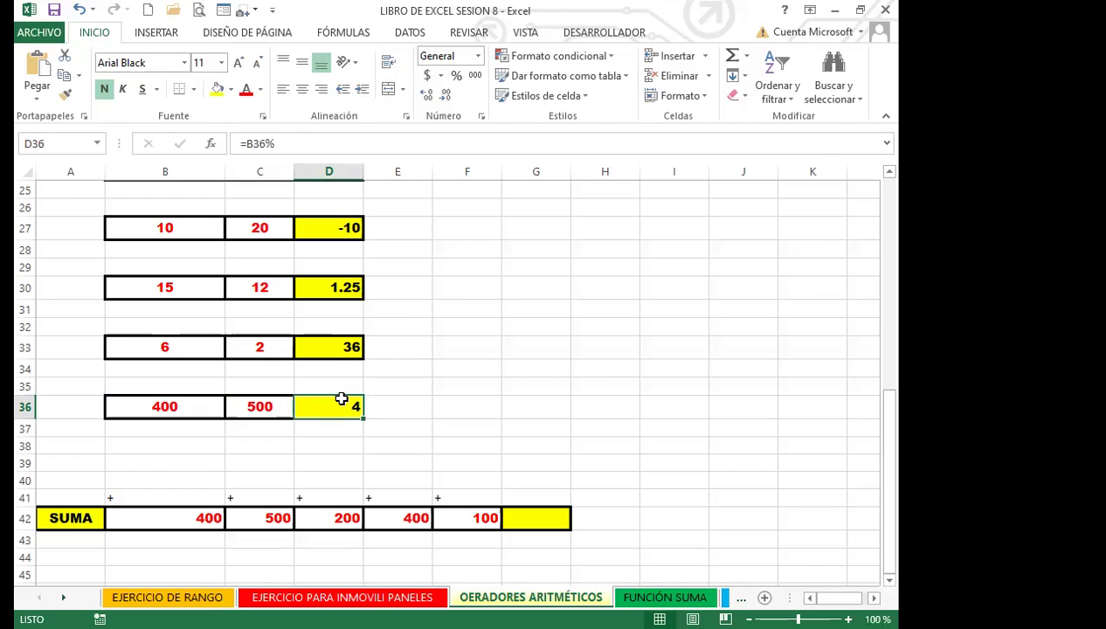
click(412, 408)
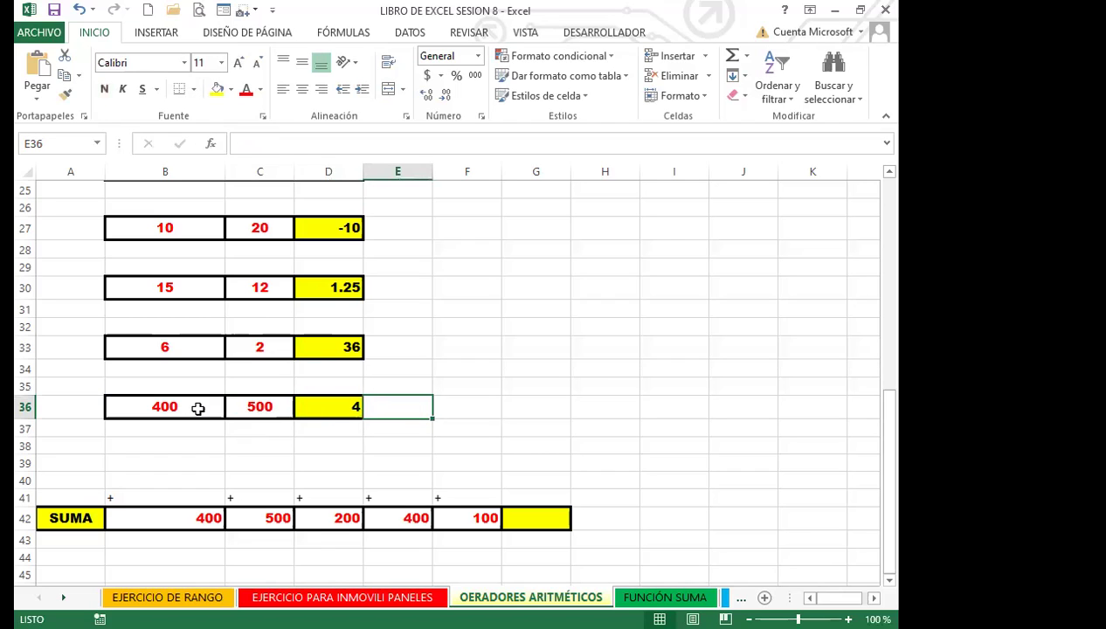
click(306, 409)
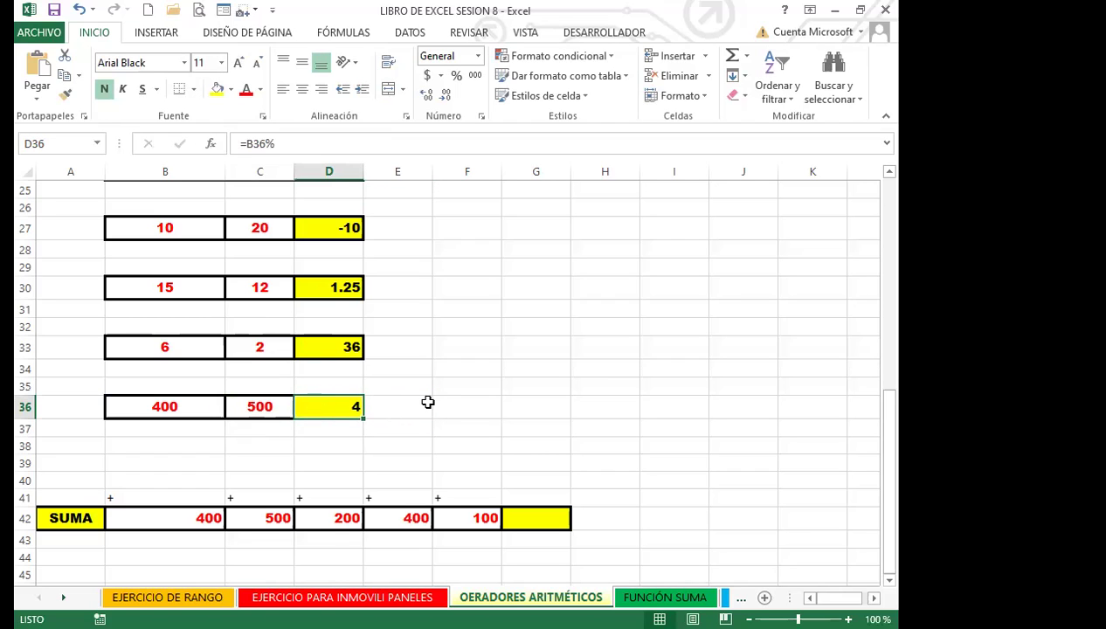
click(456, 75)
click(403, 411)
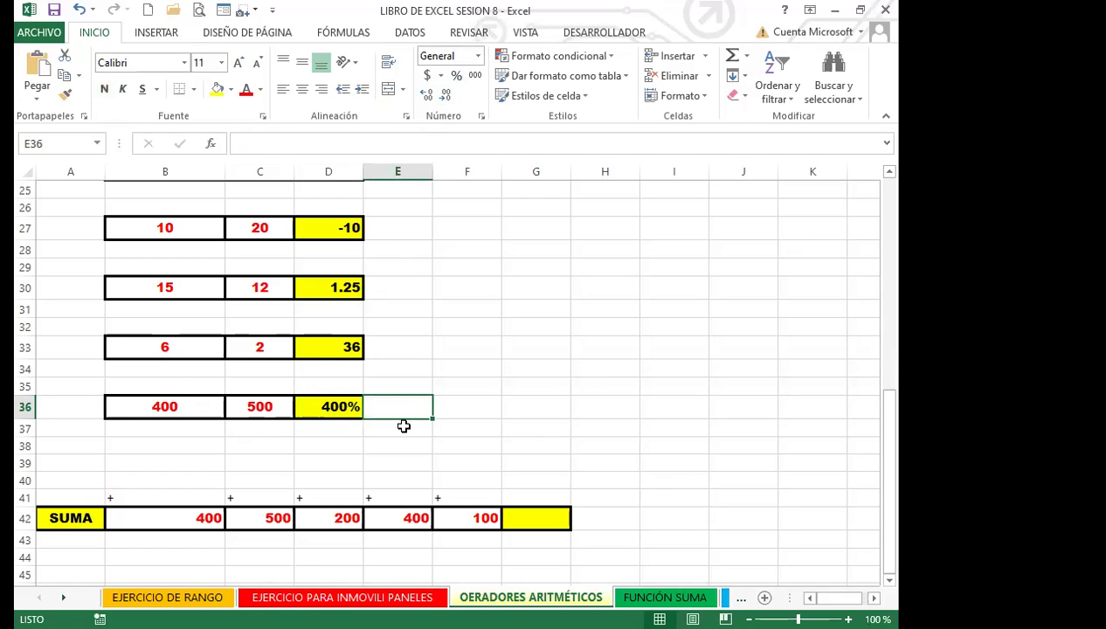
Look over the OPERADORES column, the formula auditing tools and the completed exercises in rows 24 to 36.
scroll(330, 371, down, 1)
scroll(325, 362, up, 7)
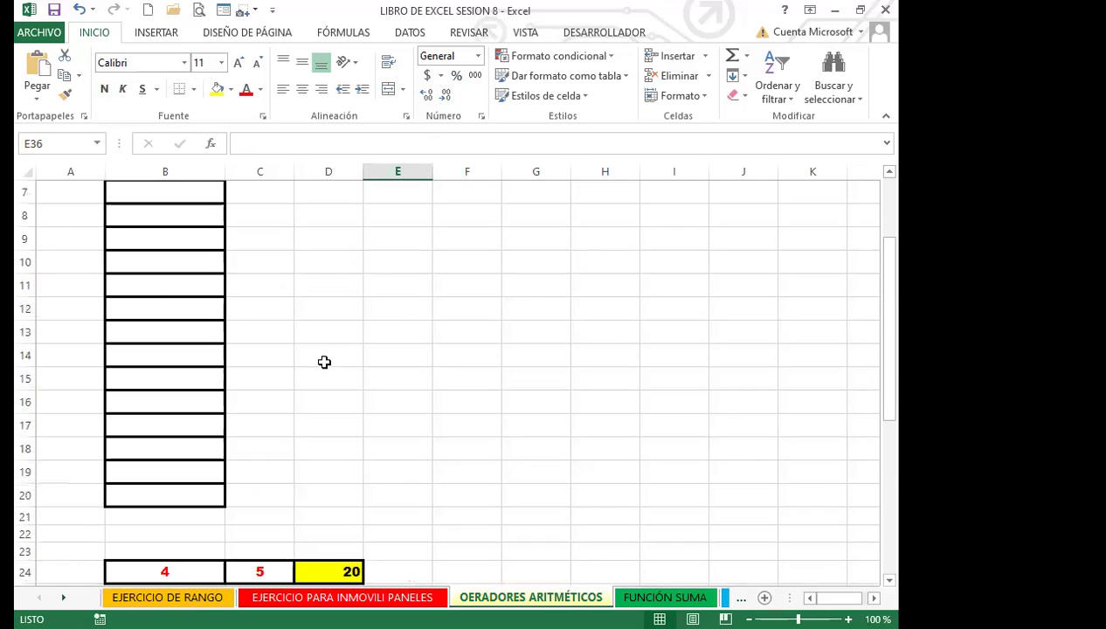
scroll(241, 362, down, 2)
scroll(217, 360, up, 2)
drag(185, 314, 209, 542)
click(295, 448)
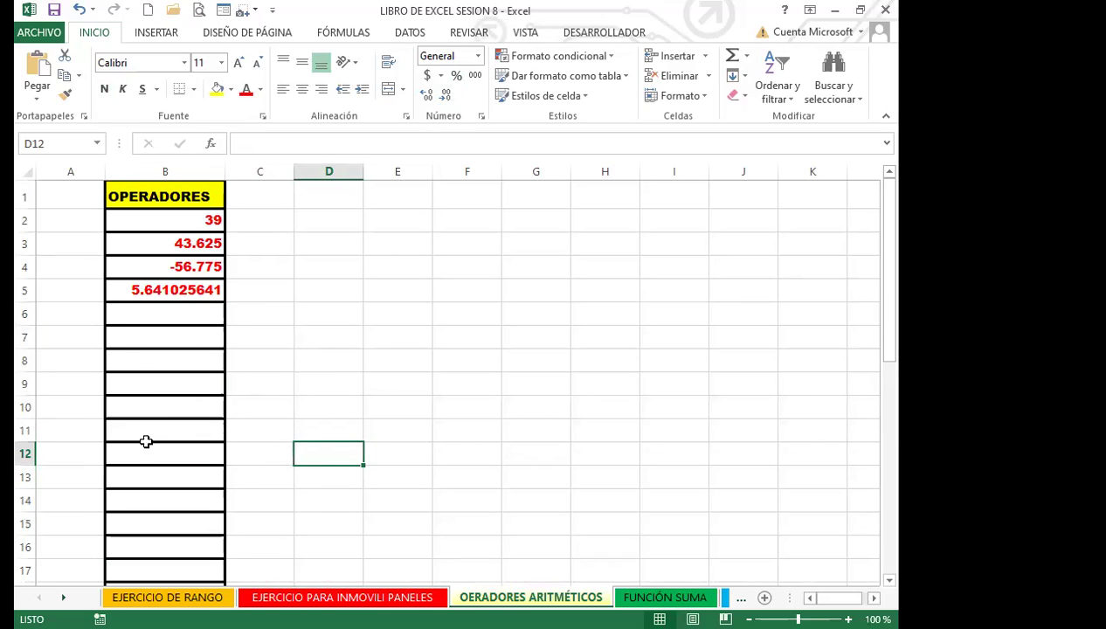
click(149, 339)
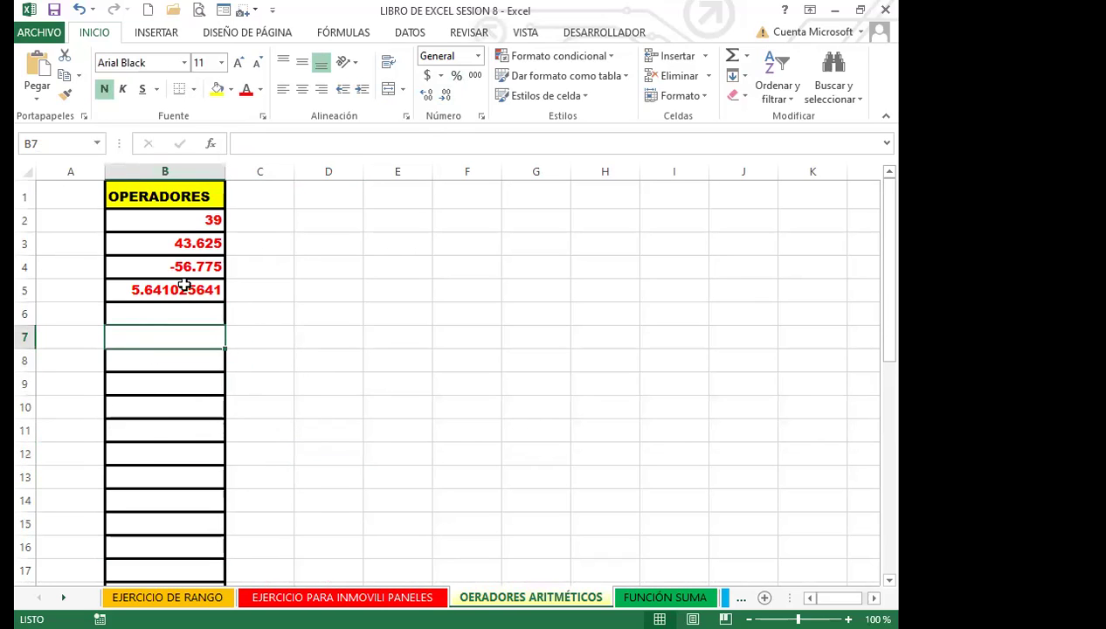
click(342, 34)
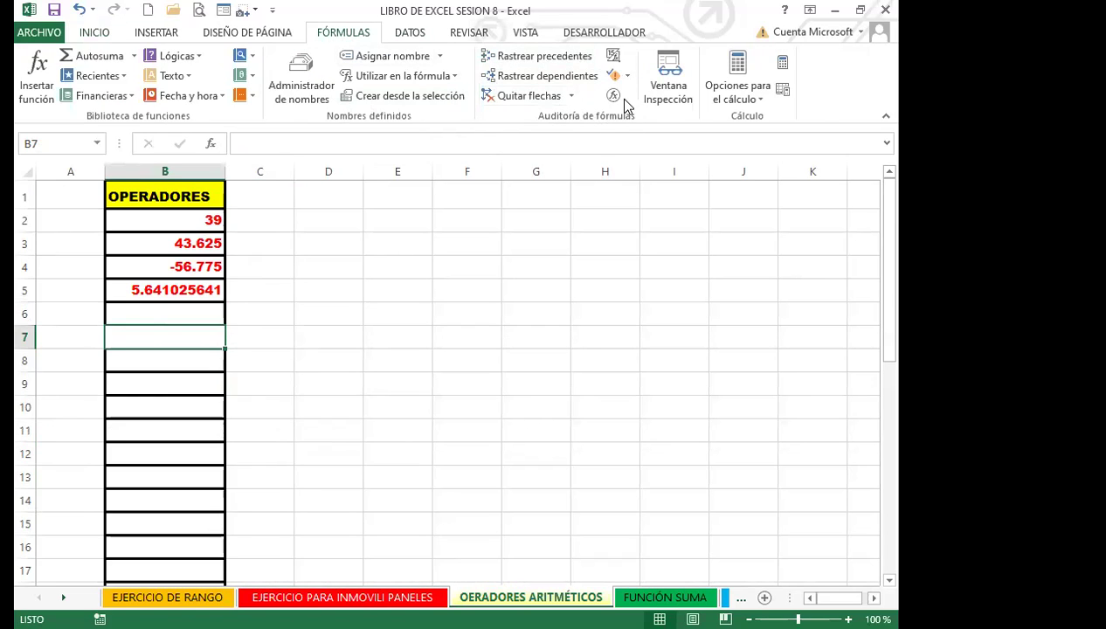
click(350, 328)
scroll(279, 370, down, 4)
scroll(291, 370, down, 7)
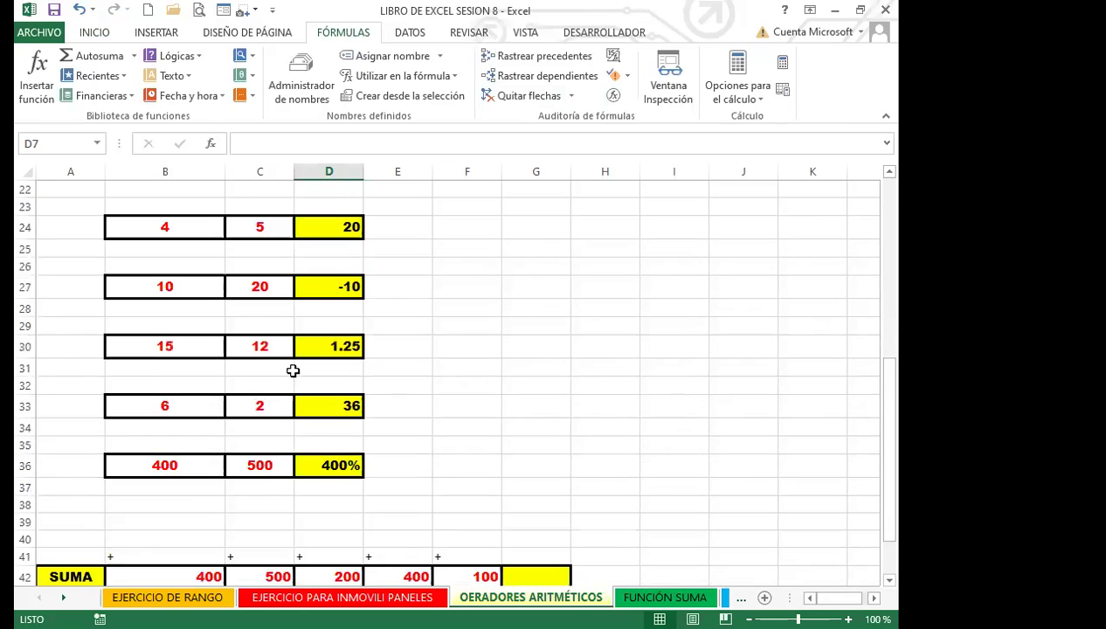
click(260, 393)
Enter the mixed-operator formula =B42+C42*D42-E42/F42 in the SUMA row's yellow result cell G42.
click(524, 341)
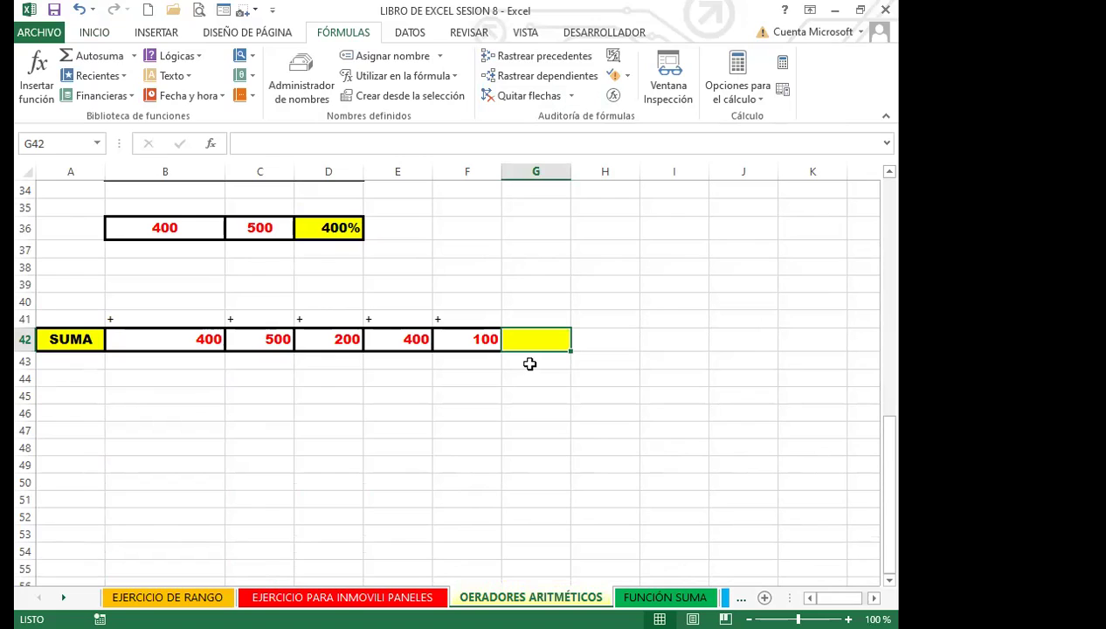
text(=)
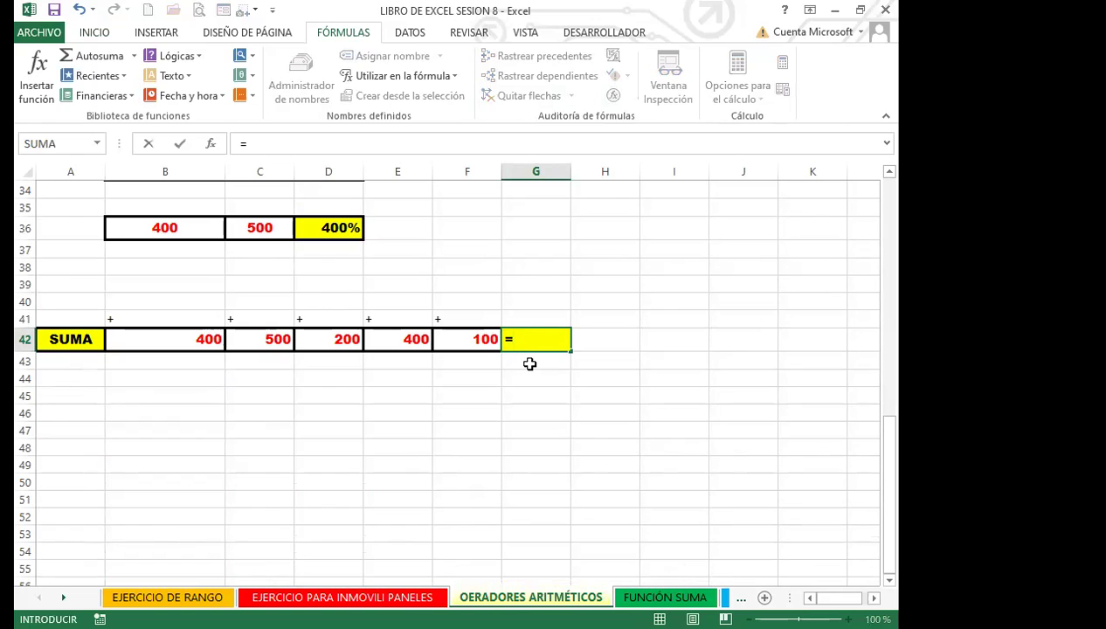
click(179, 341)
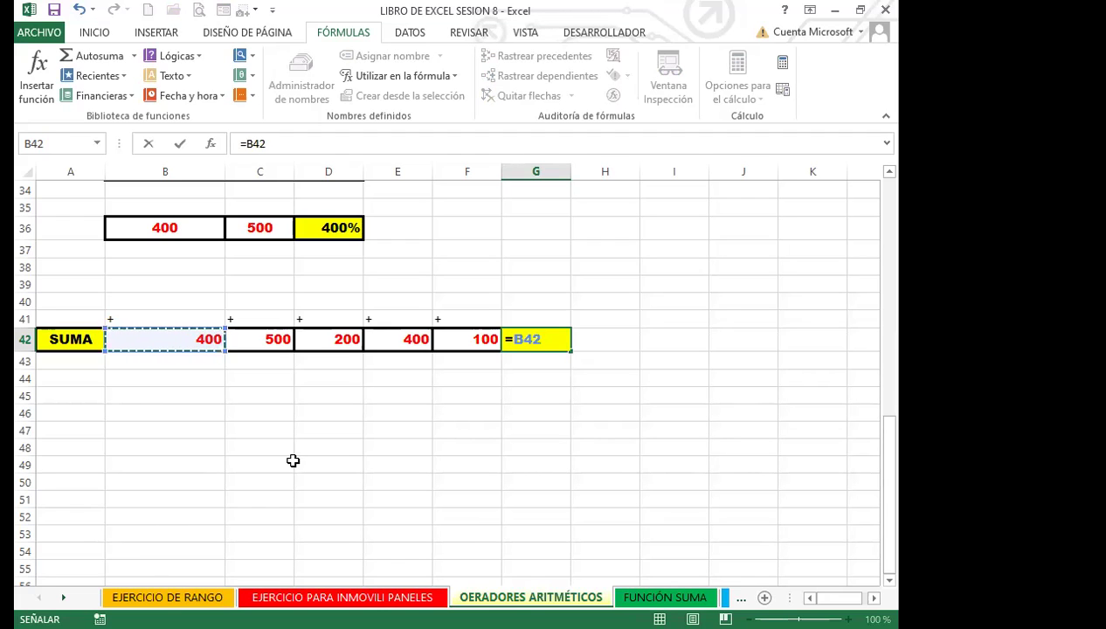
text(+)
click(278, 335)
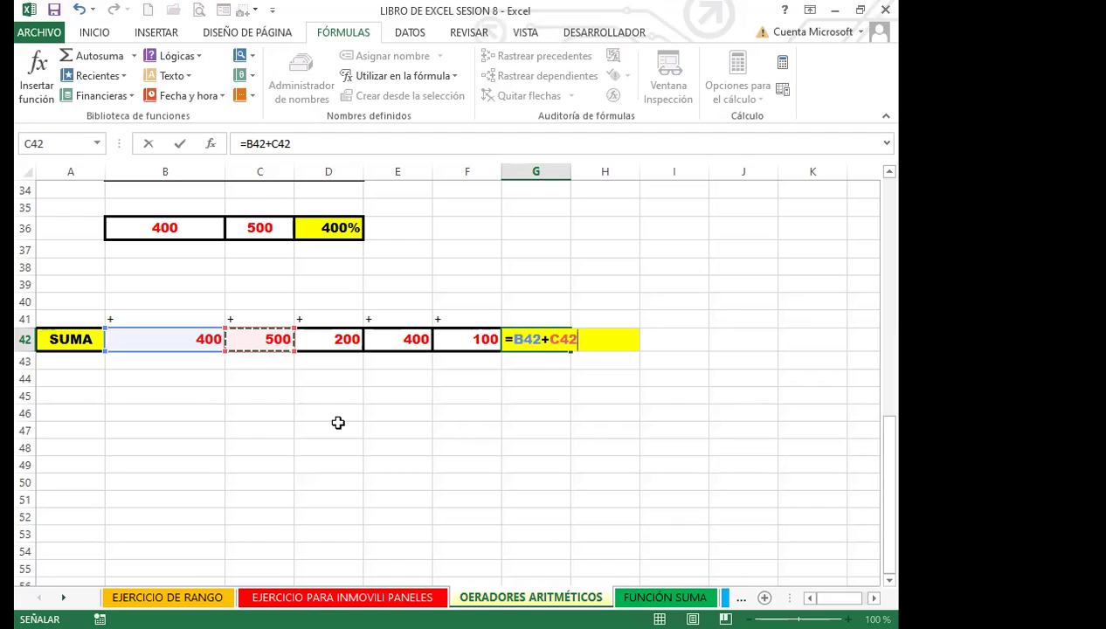
text(*)
click(336, 341)
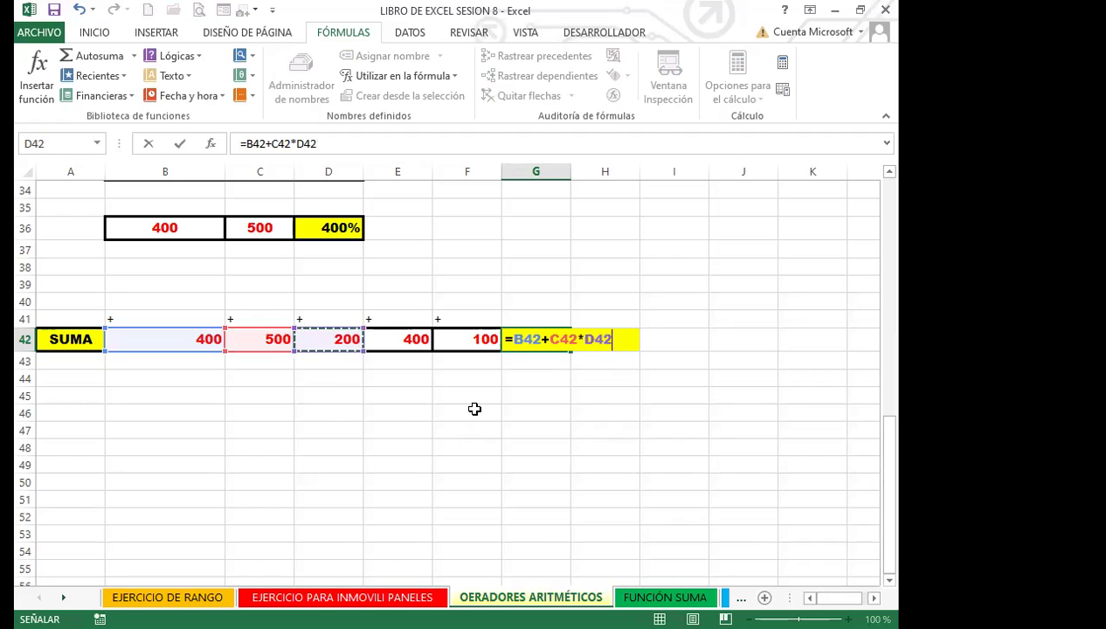
text(-)
click(403, 337)
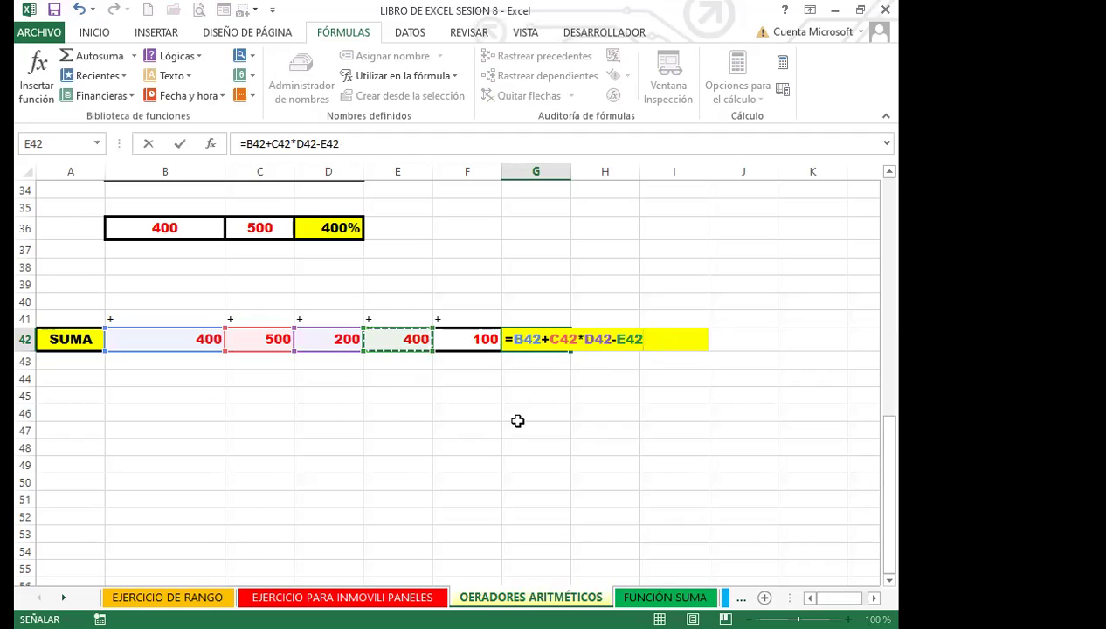
text(/)
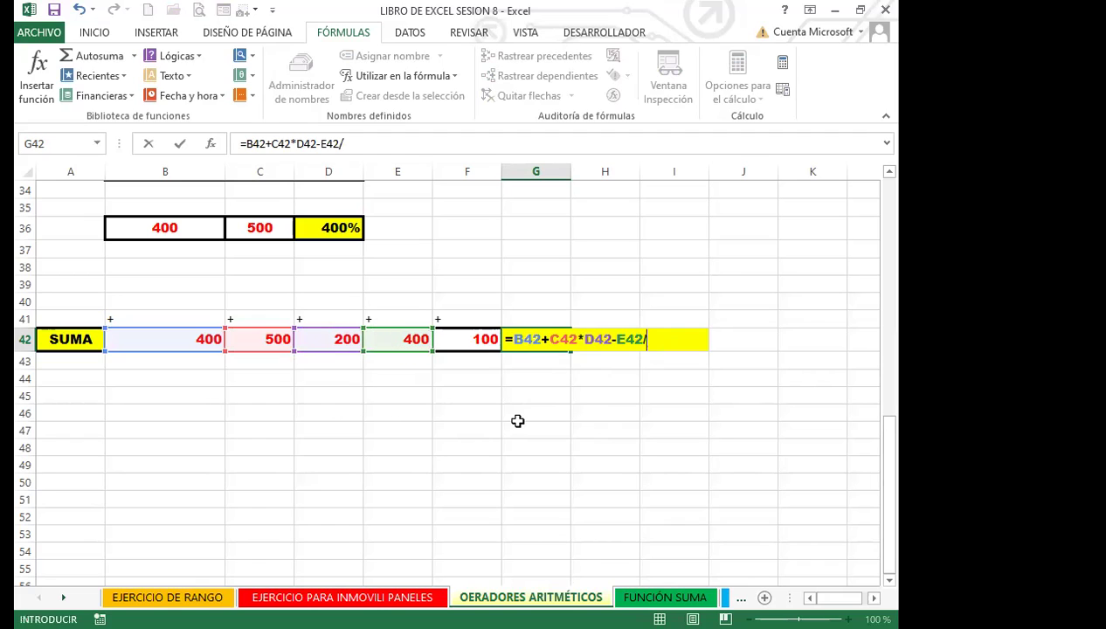
click(466, 339)
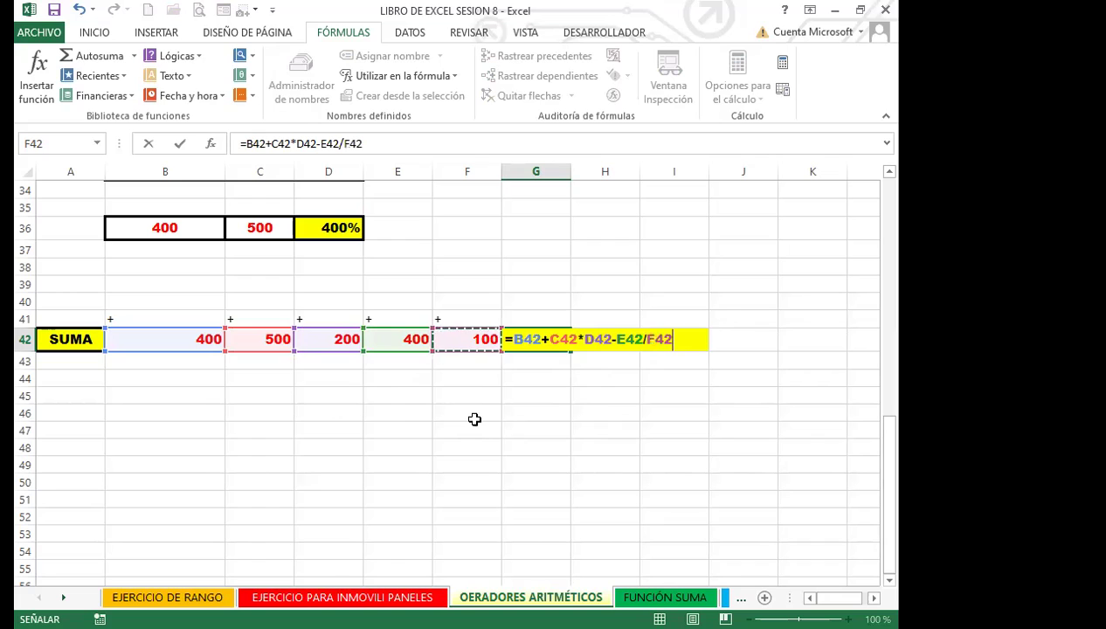
key(Return)
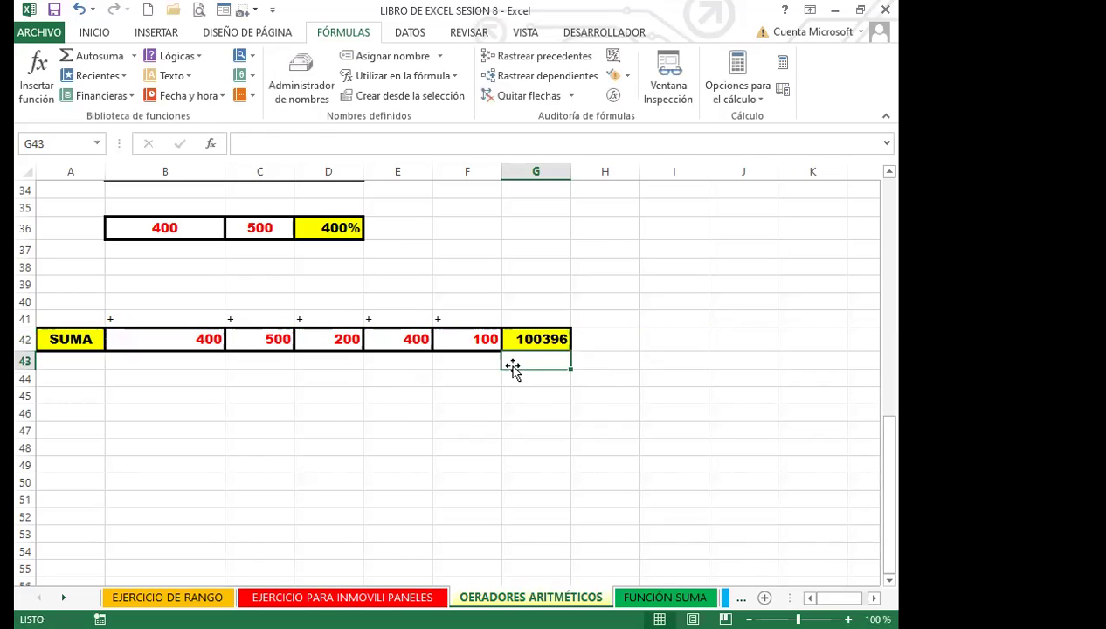
Check the formula in G42 and look over the OPERADORES column and the exercises below it.
click(535, 339)
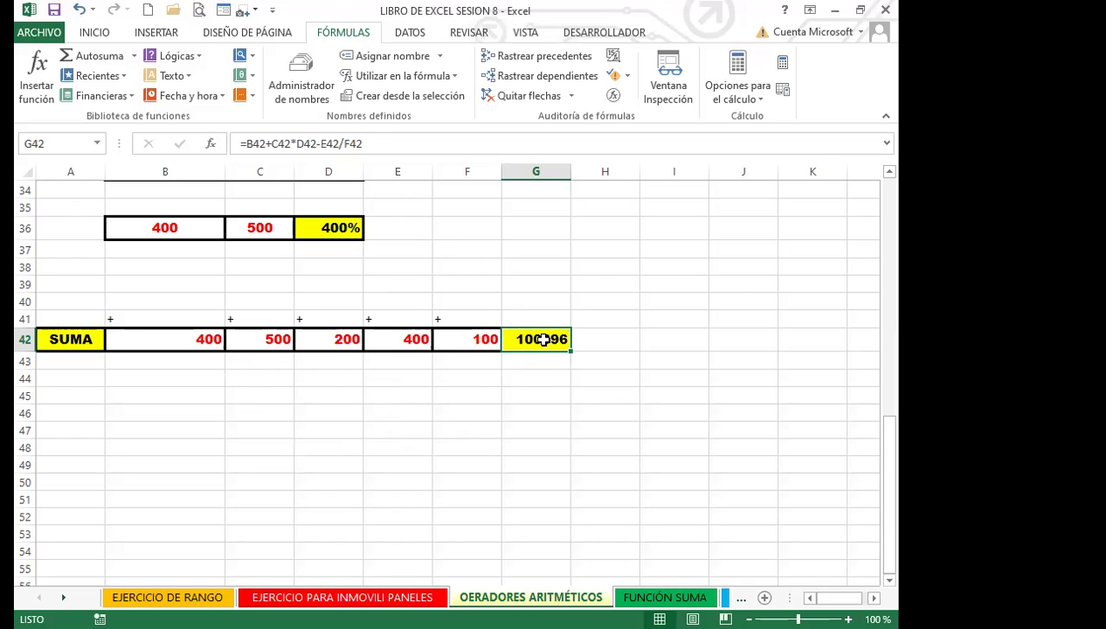
click(526, 289)
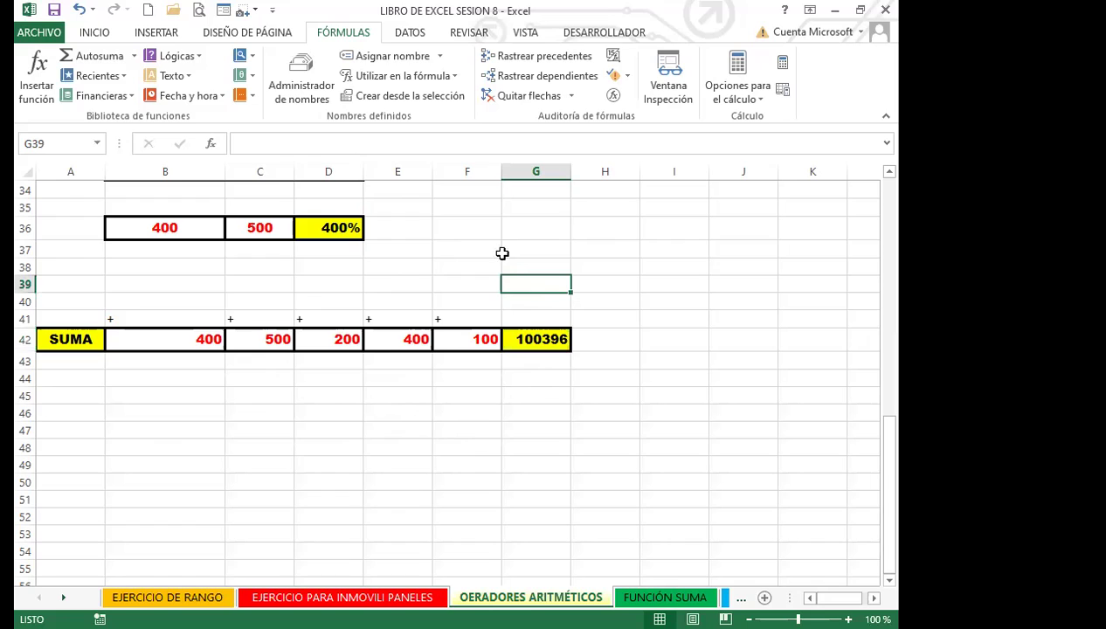
click(542, 339)
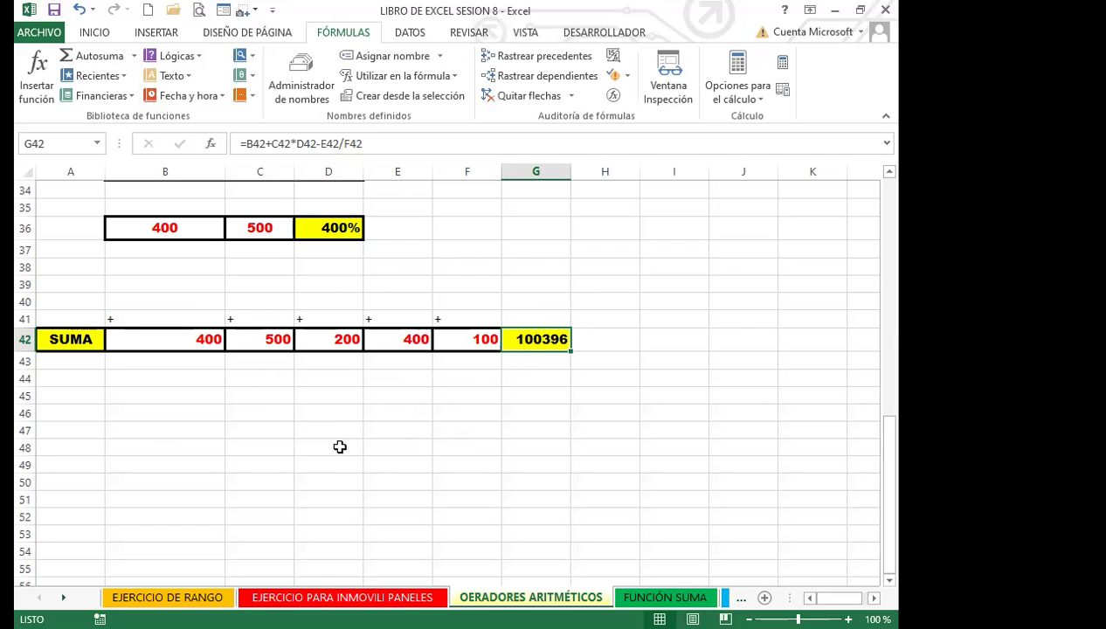
scroll(340, 447, up, 11)
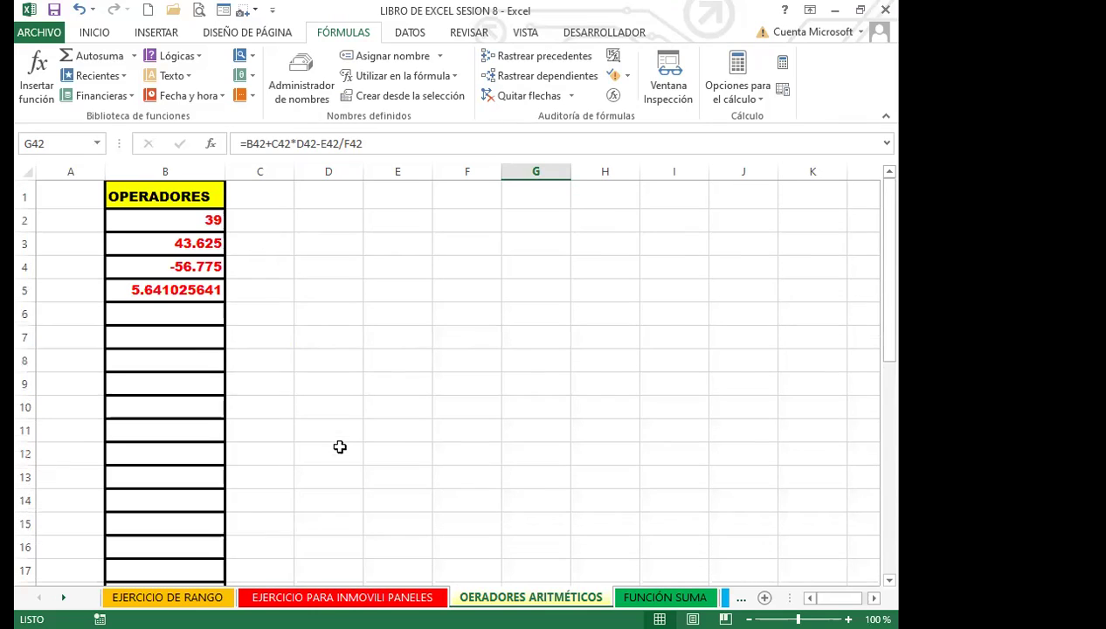
scroll(372, 398, down, 1)
scroll(372, 399, down, 10)
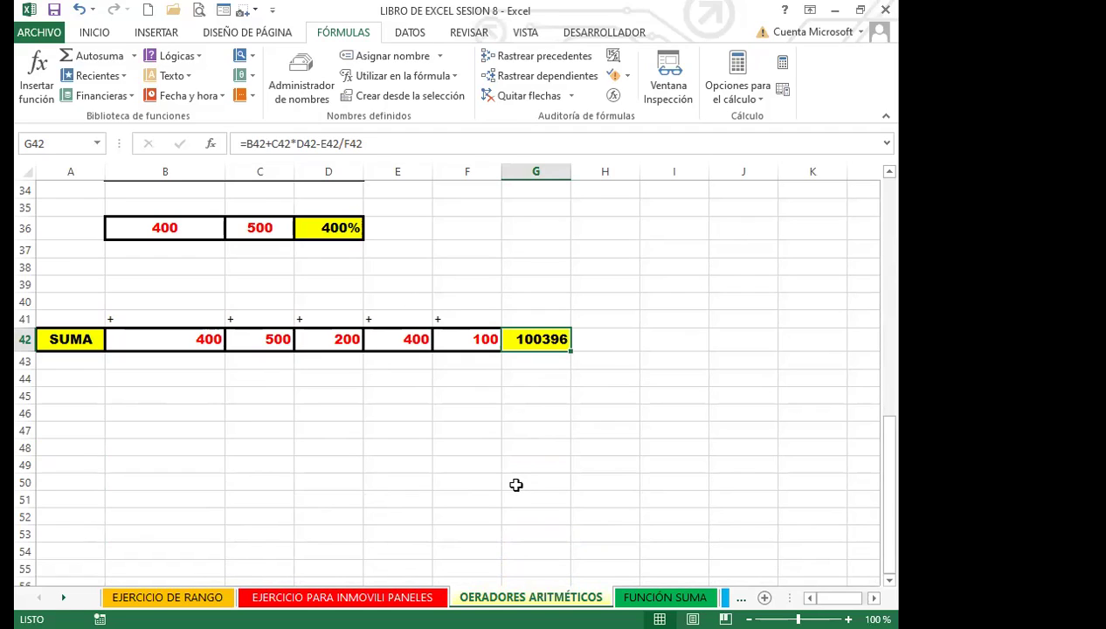
Switch to the PowerPoint presentation and view the slide that follows the operator priority rules.
click(487, 445)
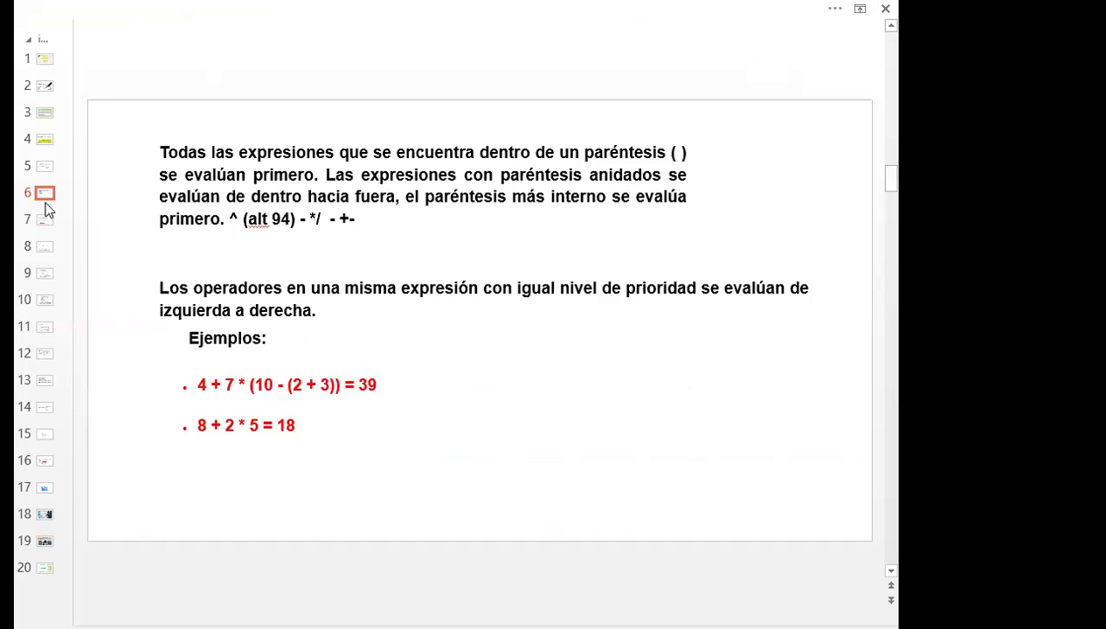
click(44, 208)
click(44, 221)
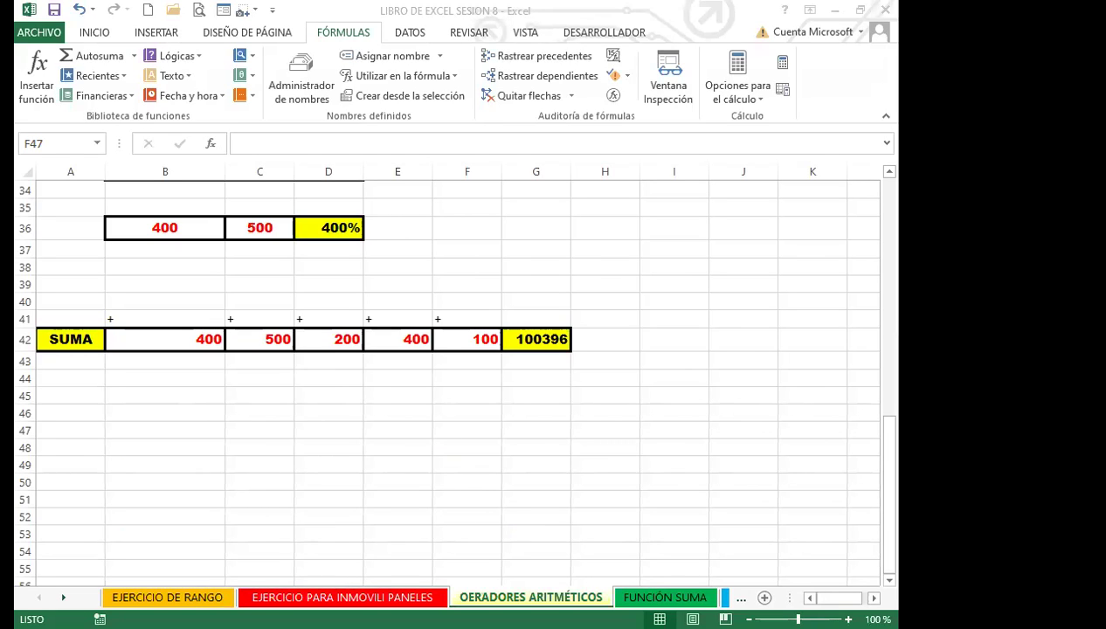
Open the FUNCIÓN SUMA sheet, look over its tables and select the ENERO row's empty result cell G3.
click(640, 595)
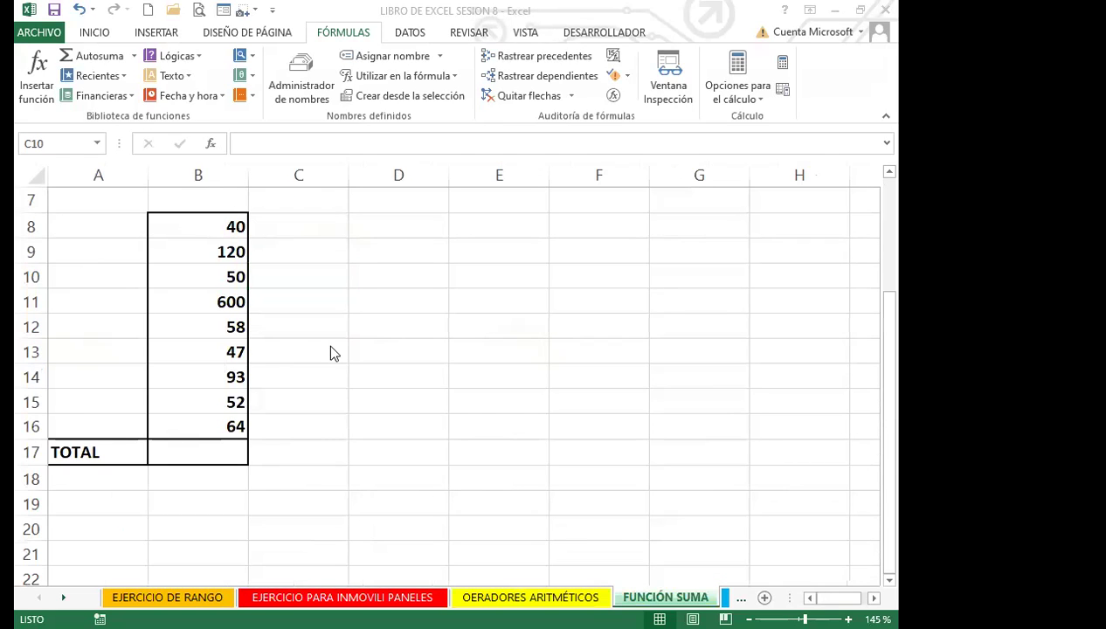
scroll(333, 350, up, 2)
scroll(640, 328, down, 1)
scroll(469, 390, up, 1)
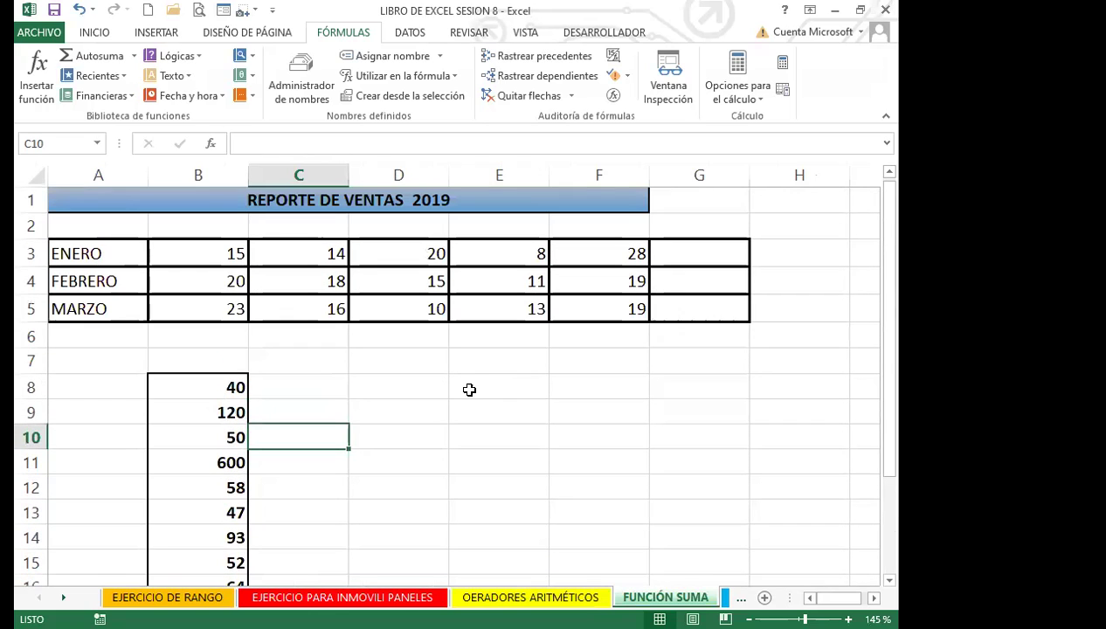
click(674, 258)
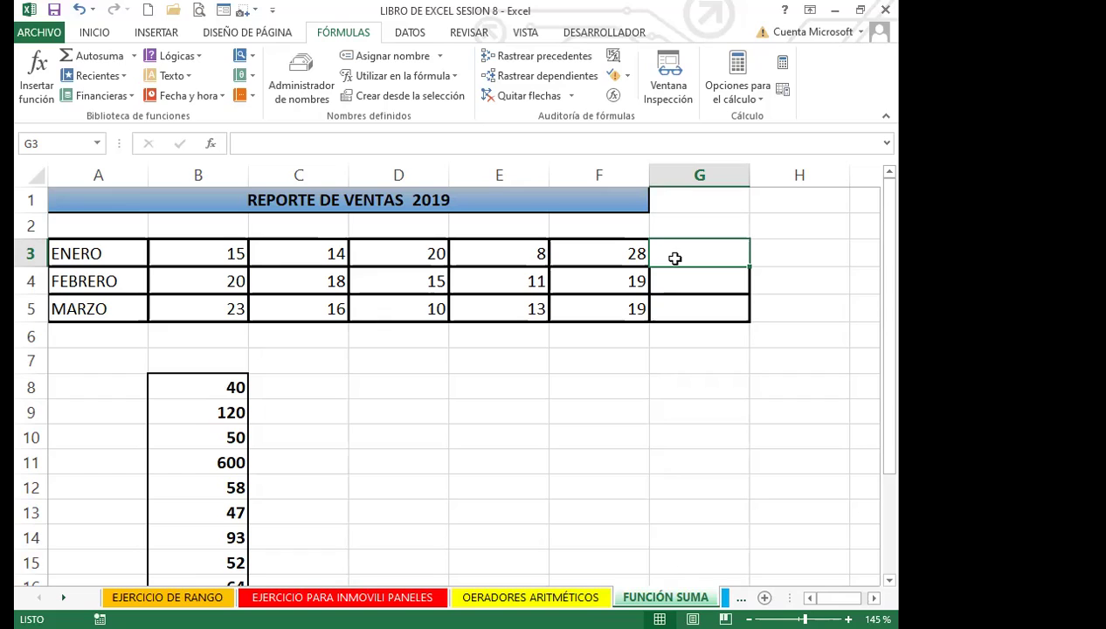
click(97, 35)
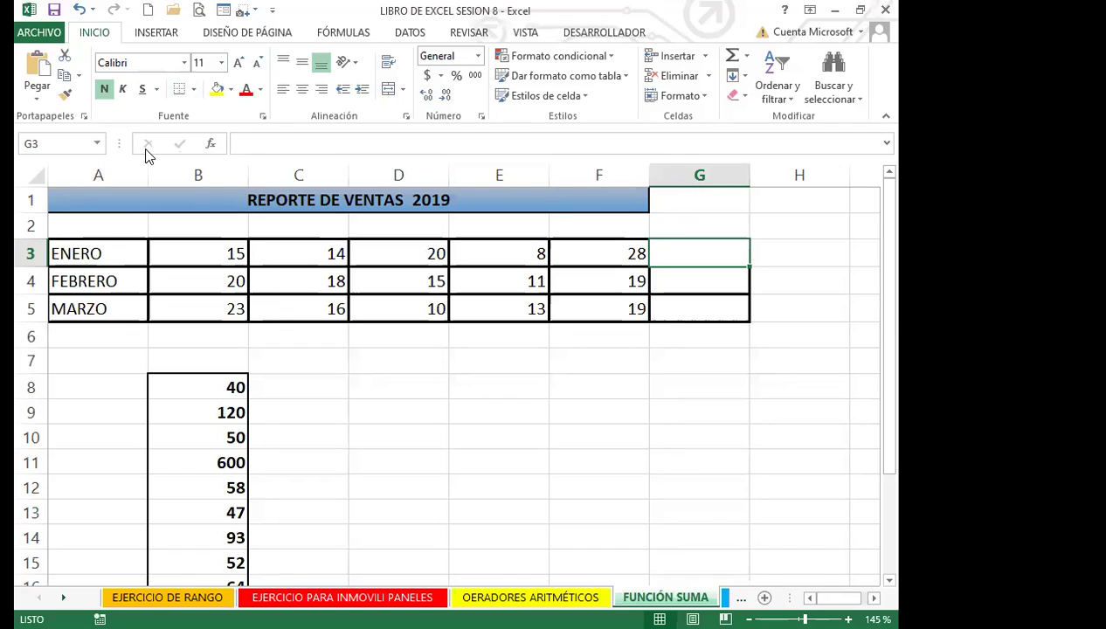
click(211, 146)
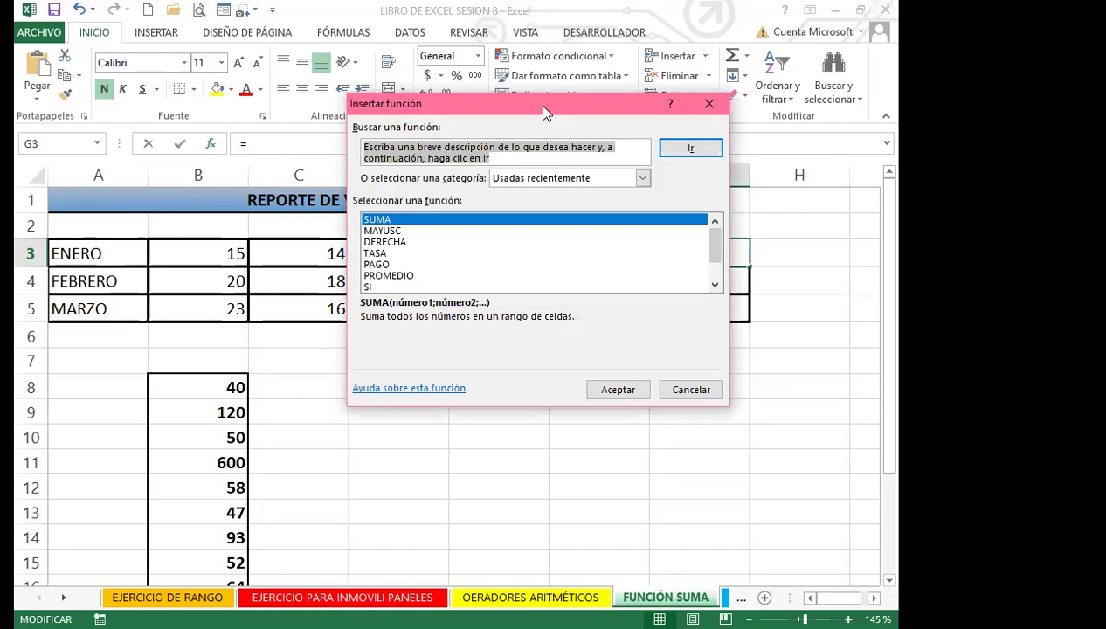
drag(542, 107, 353, 90)
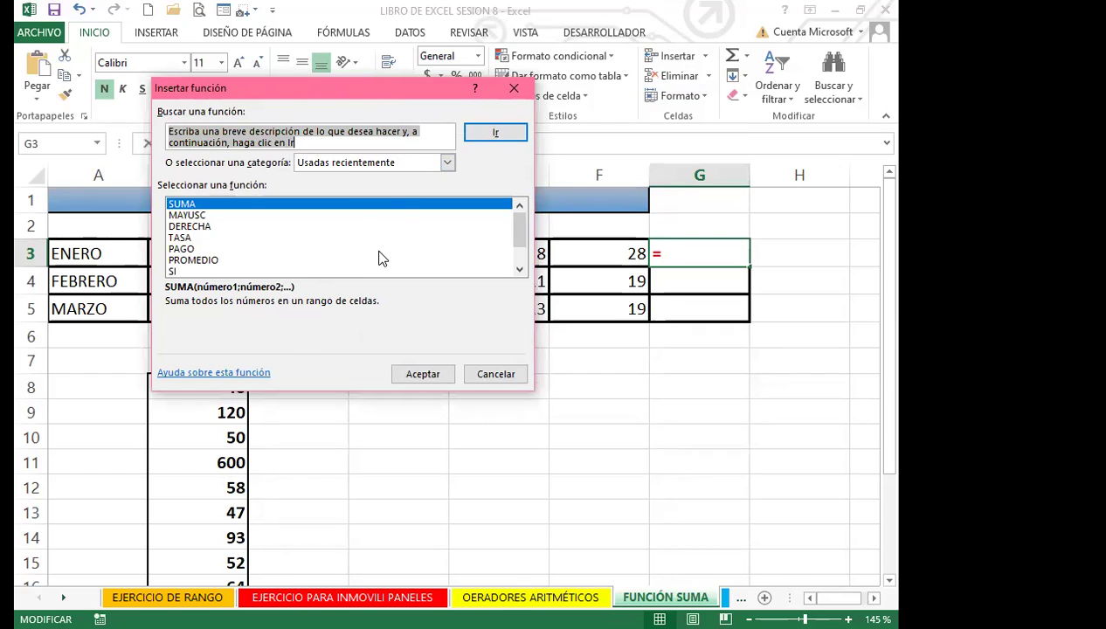
click(514, 88)
drag(701, 234, 699, 249)
click(685, 253)
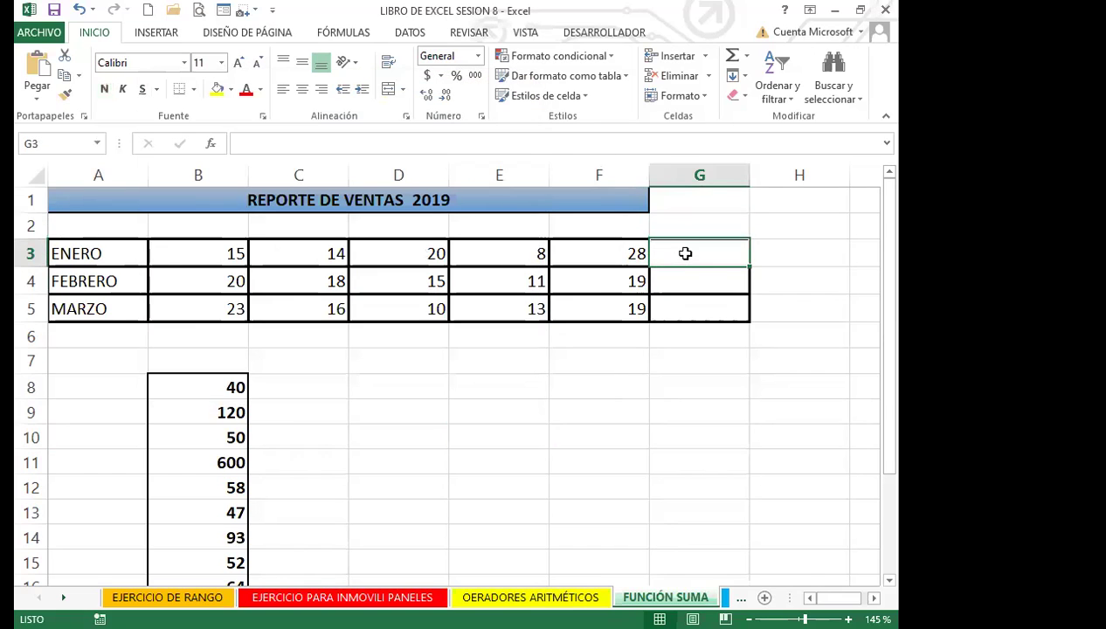
Start inserting a function in G3 and list the functions of the Matemáticas y trigonométricas category.
click(345, 34)
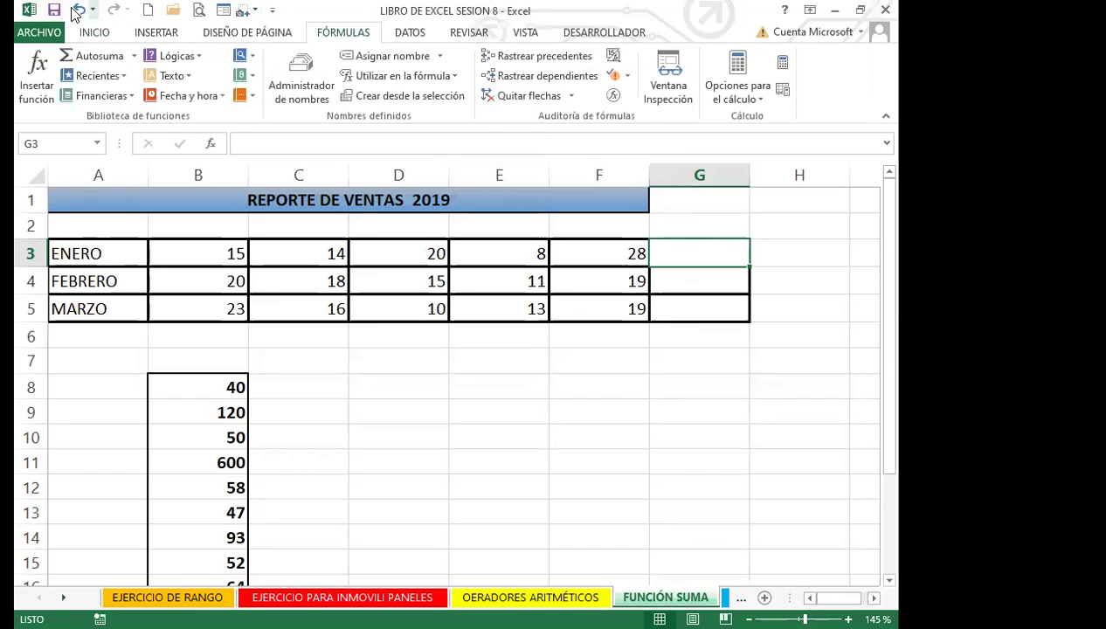
click(36, 70)
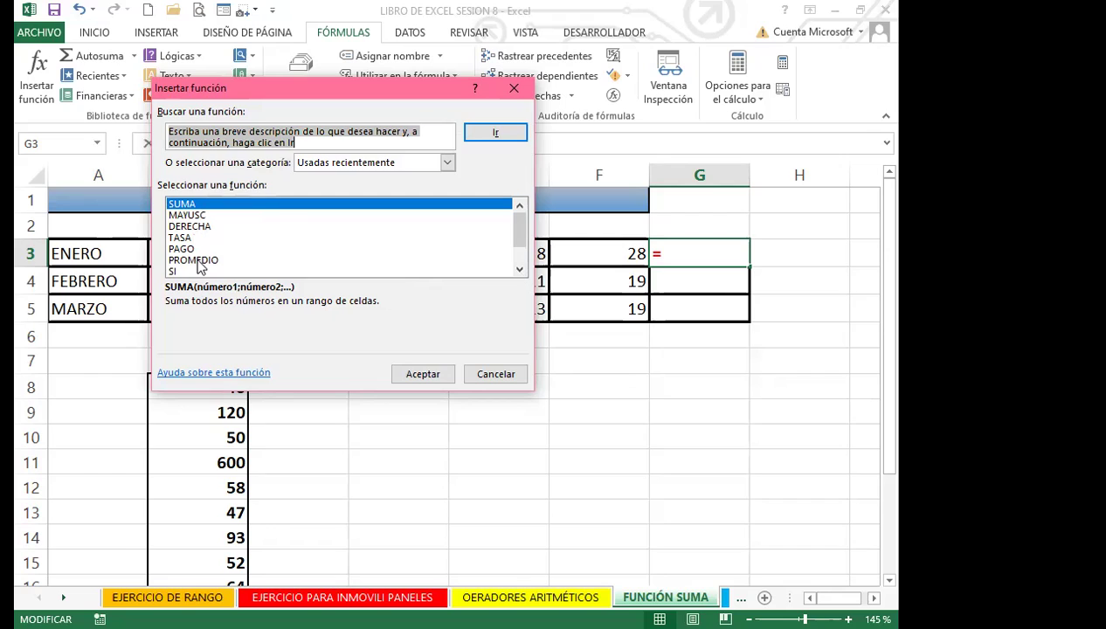
click(447, 162)
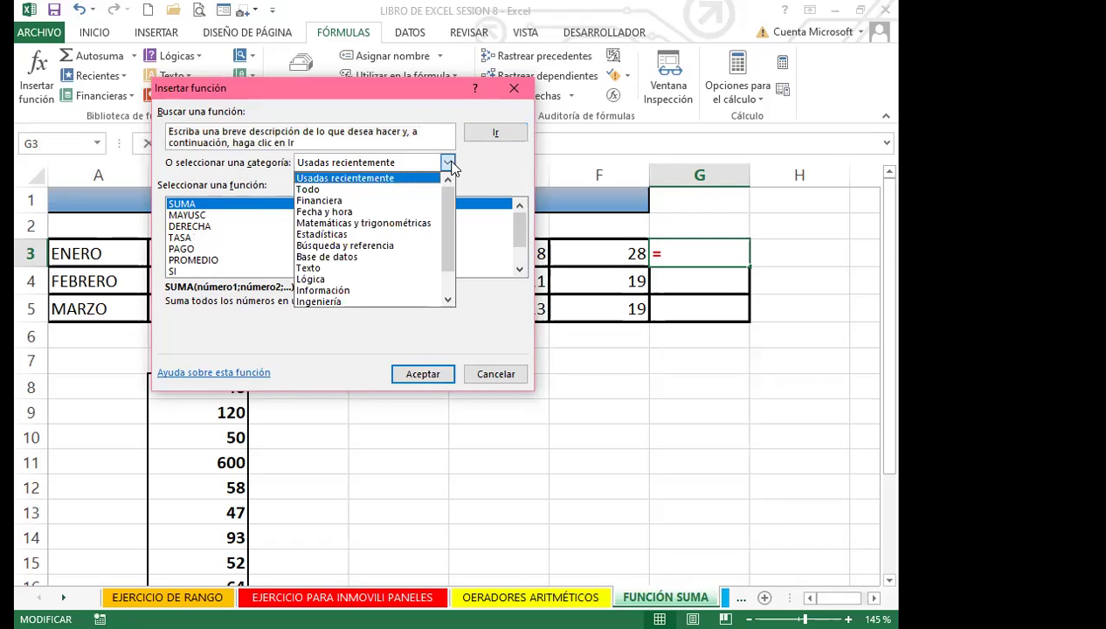
click(366, 225)
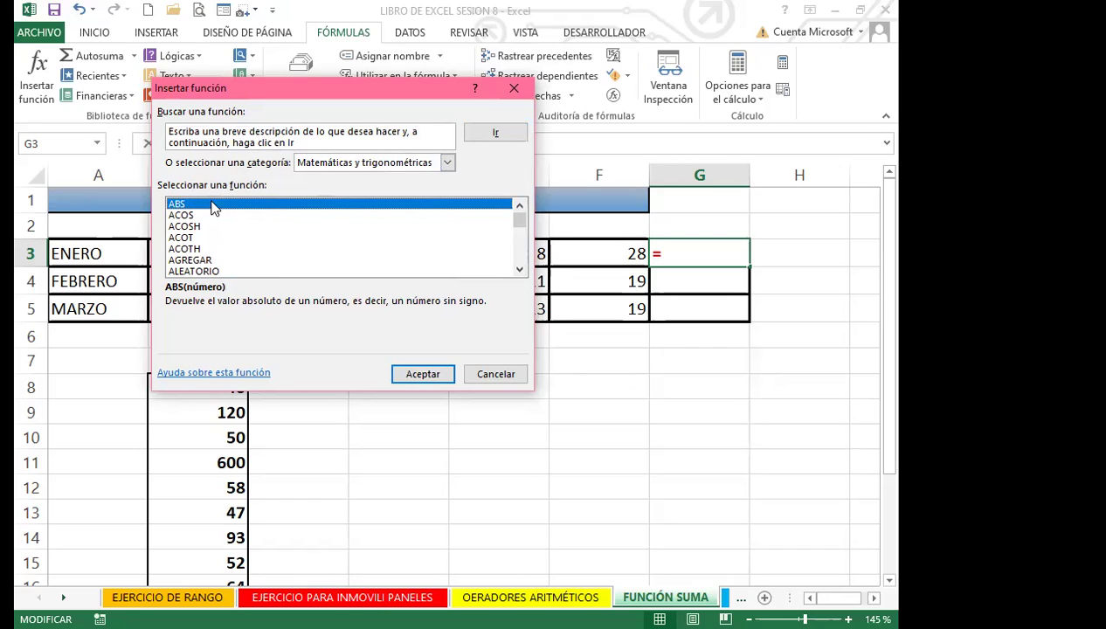
Find and select the SUMA function in the Matemáticas y trigonométricas function list.
key(s)
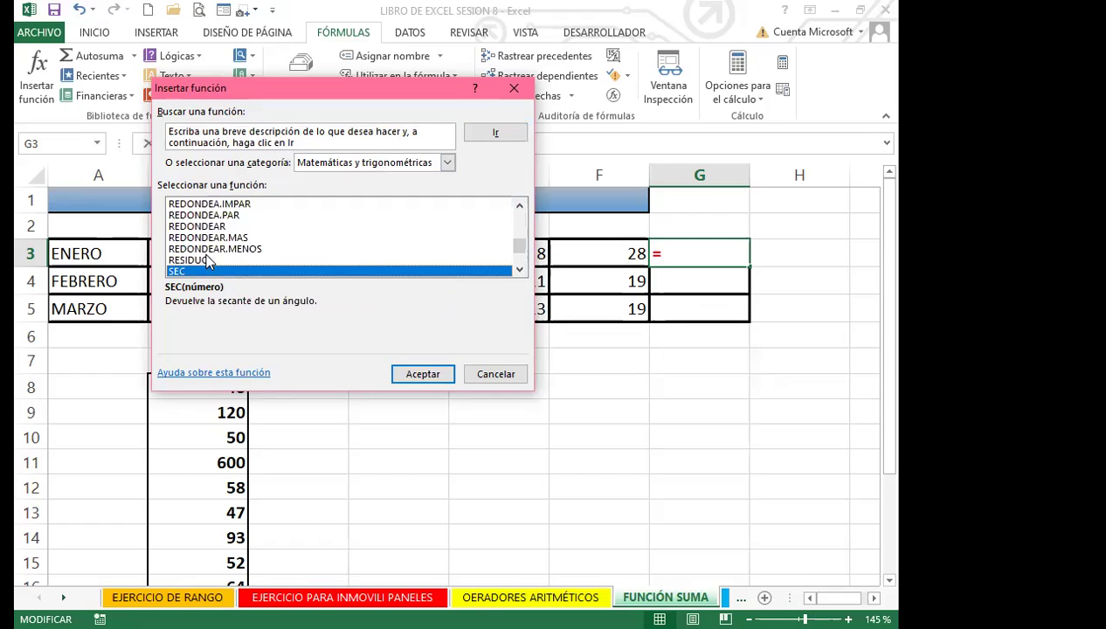
key(m)
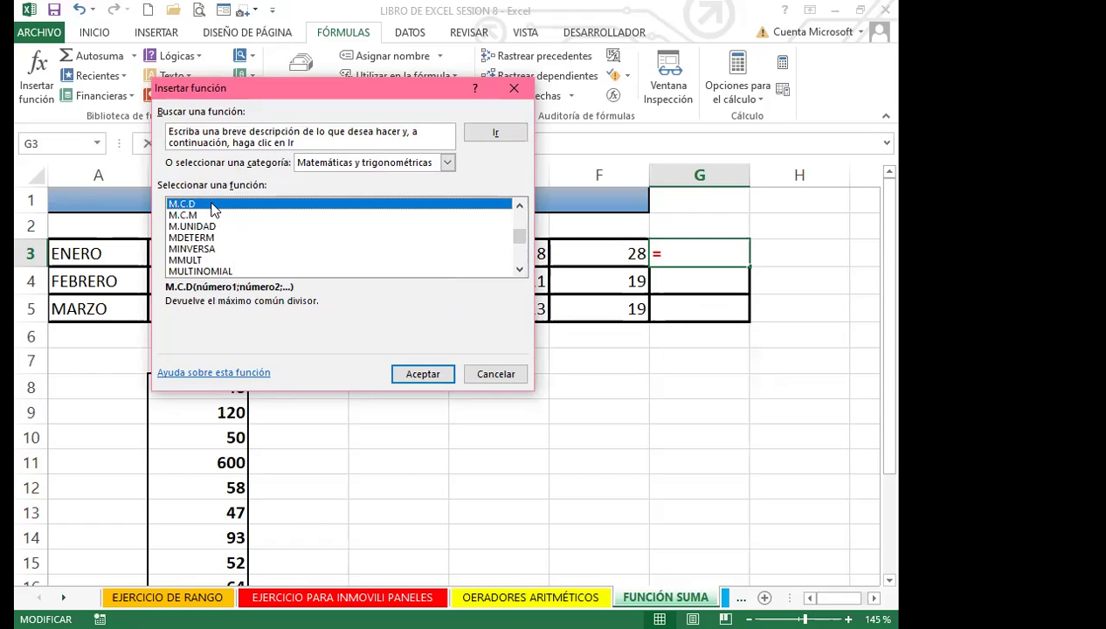
key(s)
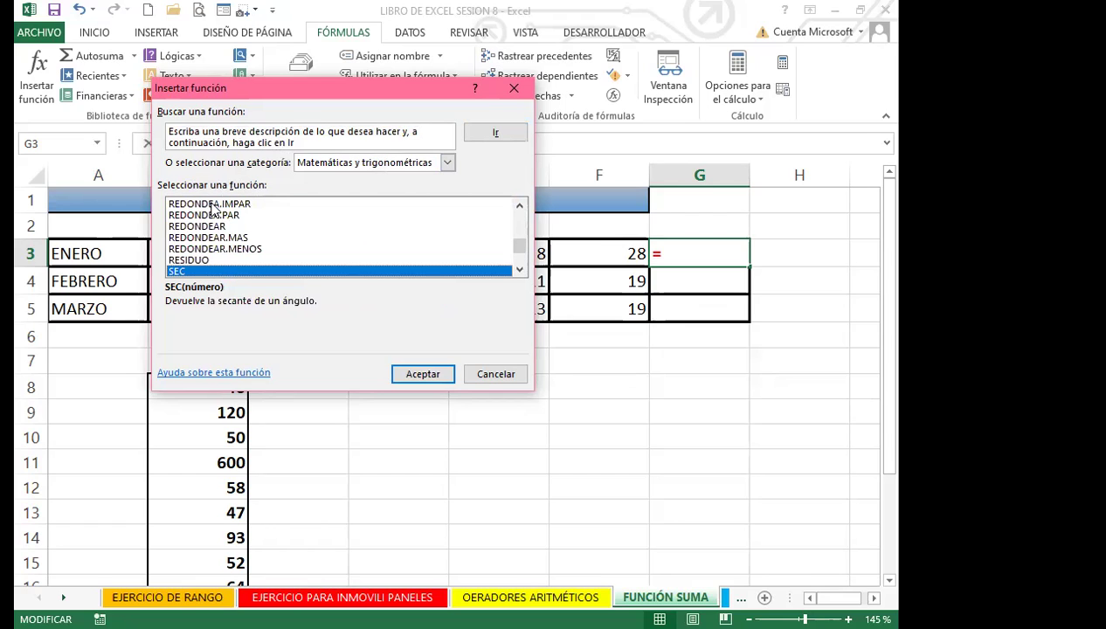
click(521, 272)
click(521, 272)
click(521, 272)
click(521, 271)
click(522, 272)
click(522, 271)
click(522, 272)
click(521, 272)
click(522, 272)
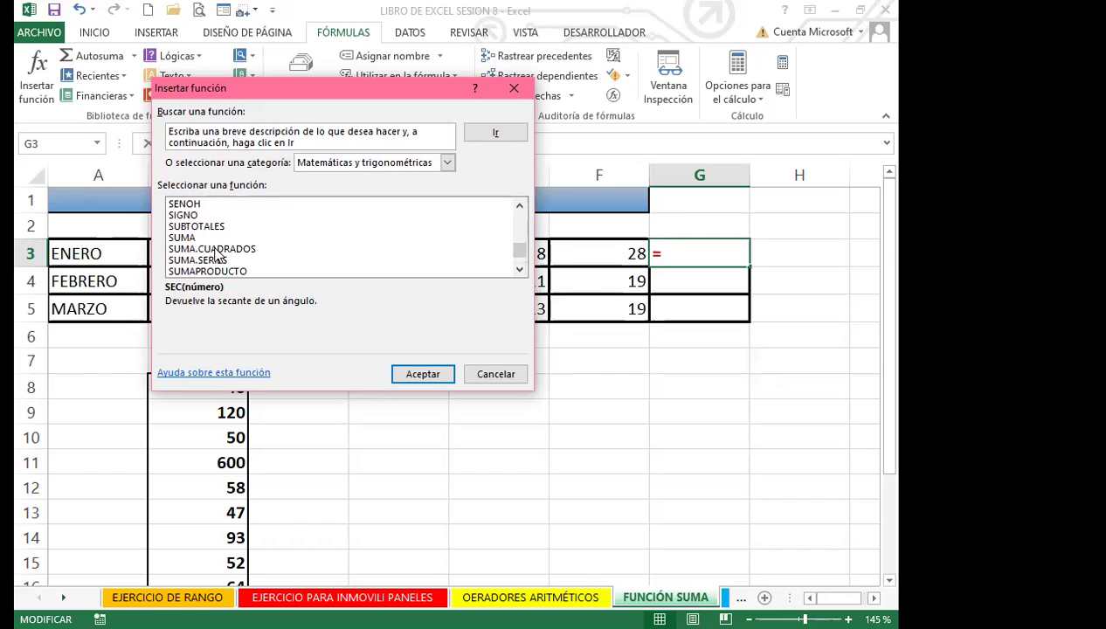
click(184, 239)
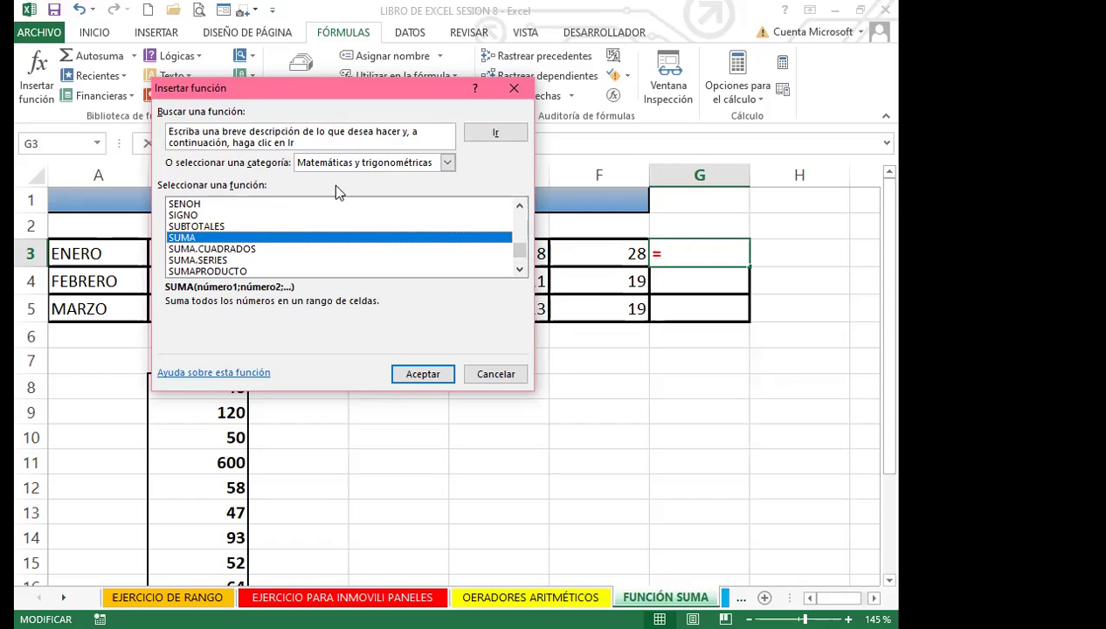
Insert the SUMA function in G3 with the range B3:F3 as its Número1 argument.
click(423, 376)
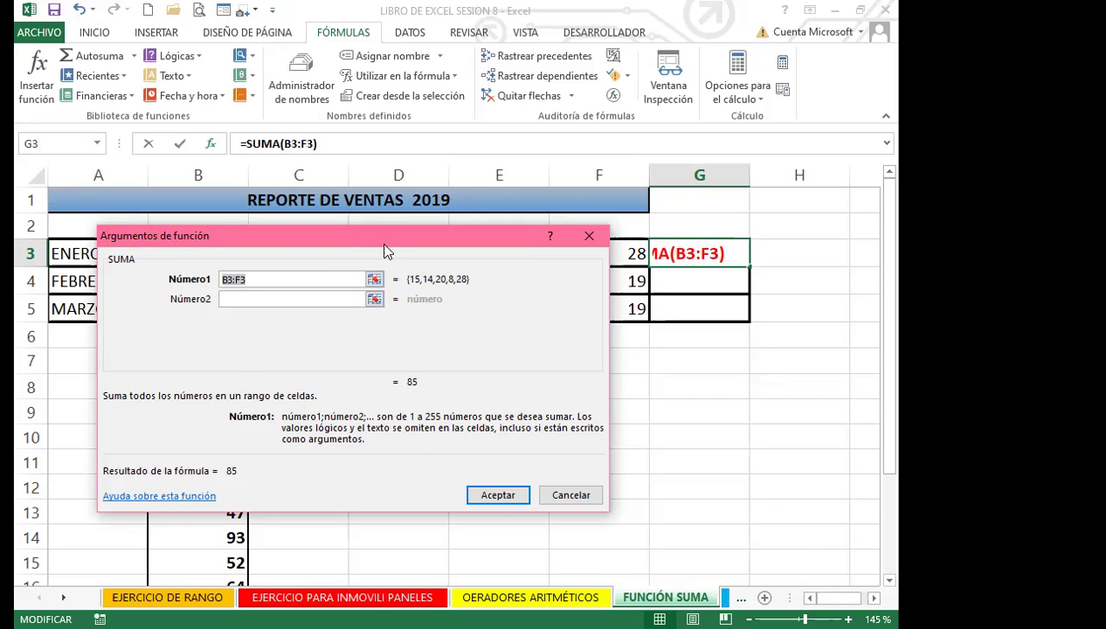
click(498, 496)
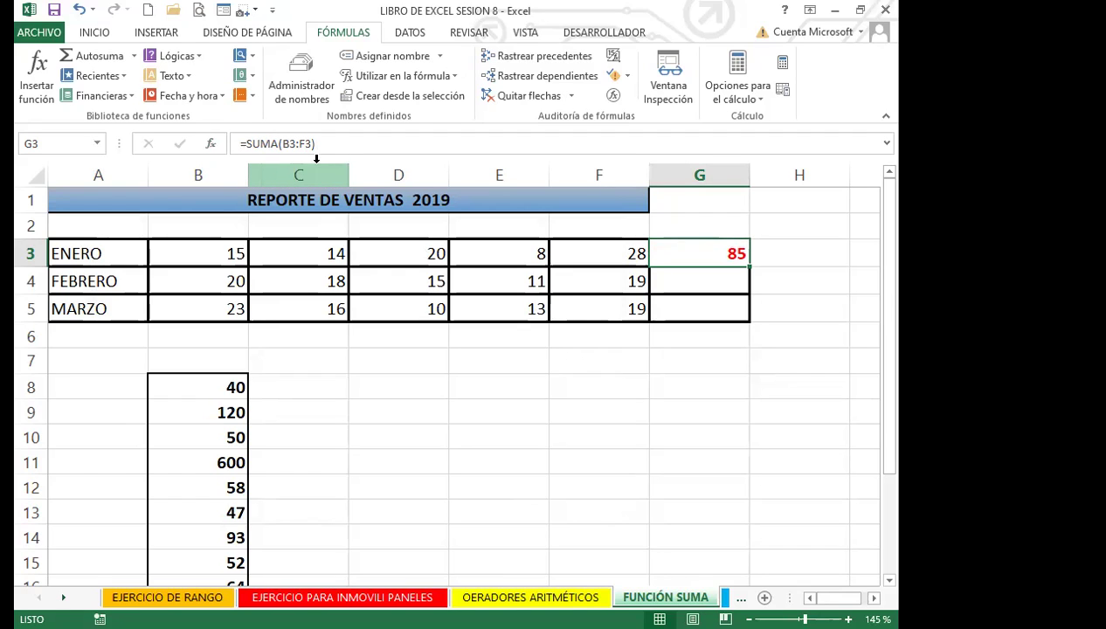
click(667, 280)
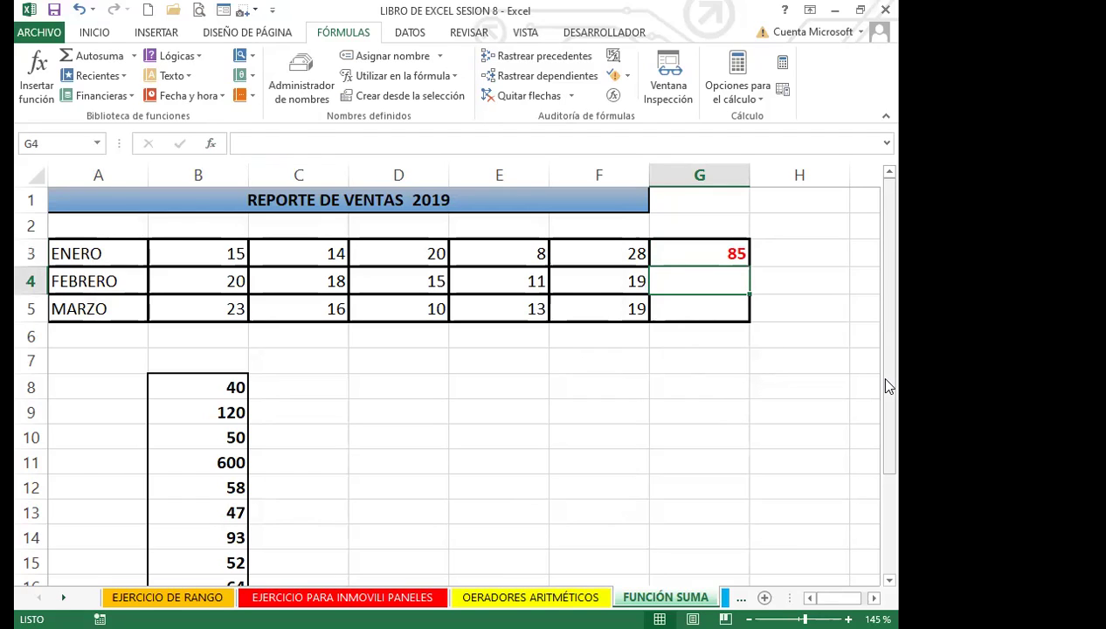
Total the FEBRERO row in G4 with the formula =SUMA(B4:F4).
text(=)
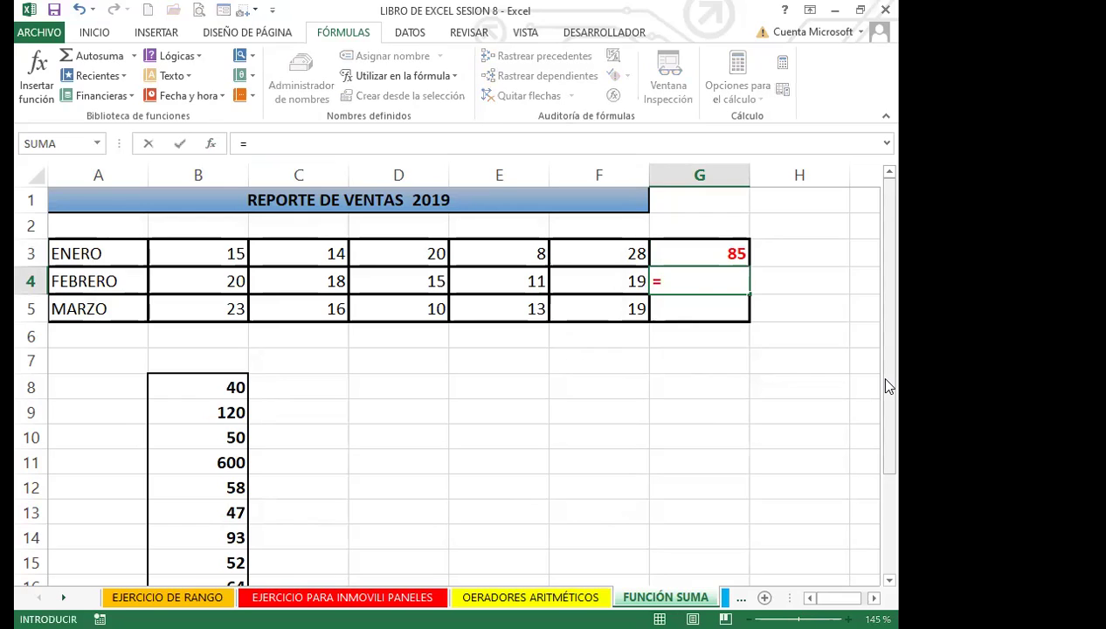
text(UMA)
key(BackSpace)
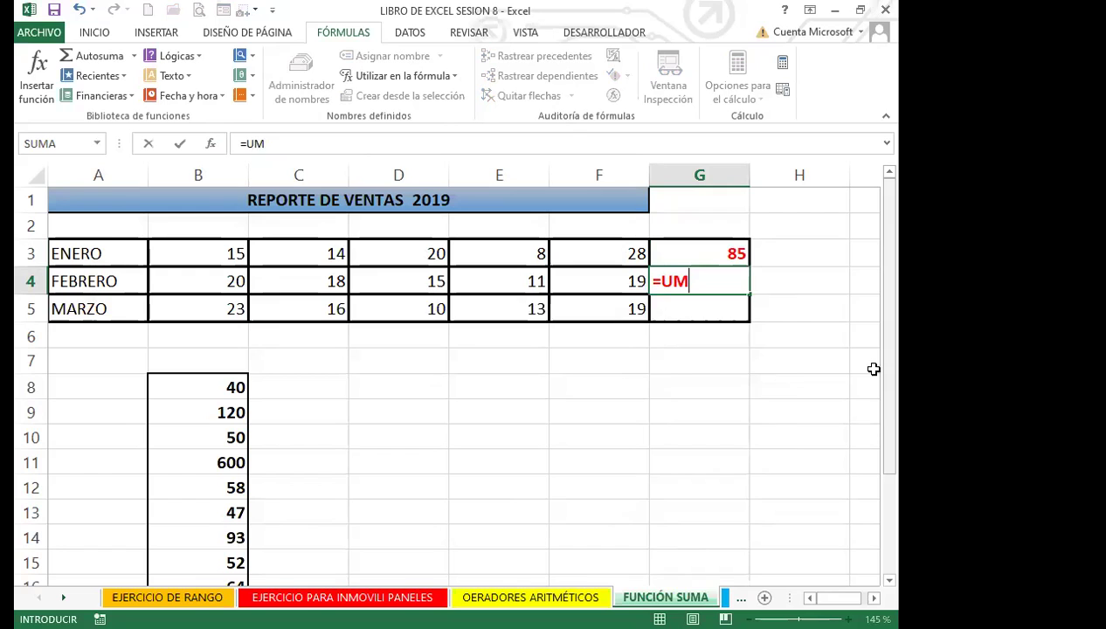
key(BackSpace)
key(BackSpace)
text(SU)
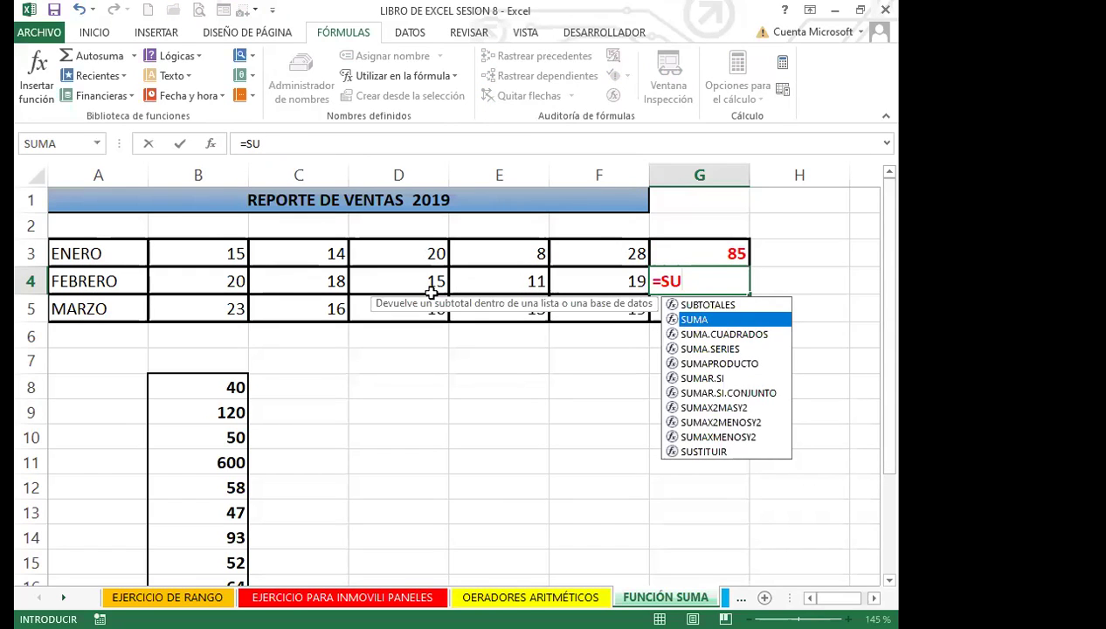
key(Tab)
drag(199, 280, 296, 280)
drag(591, 282, 590, 282)
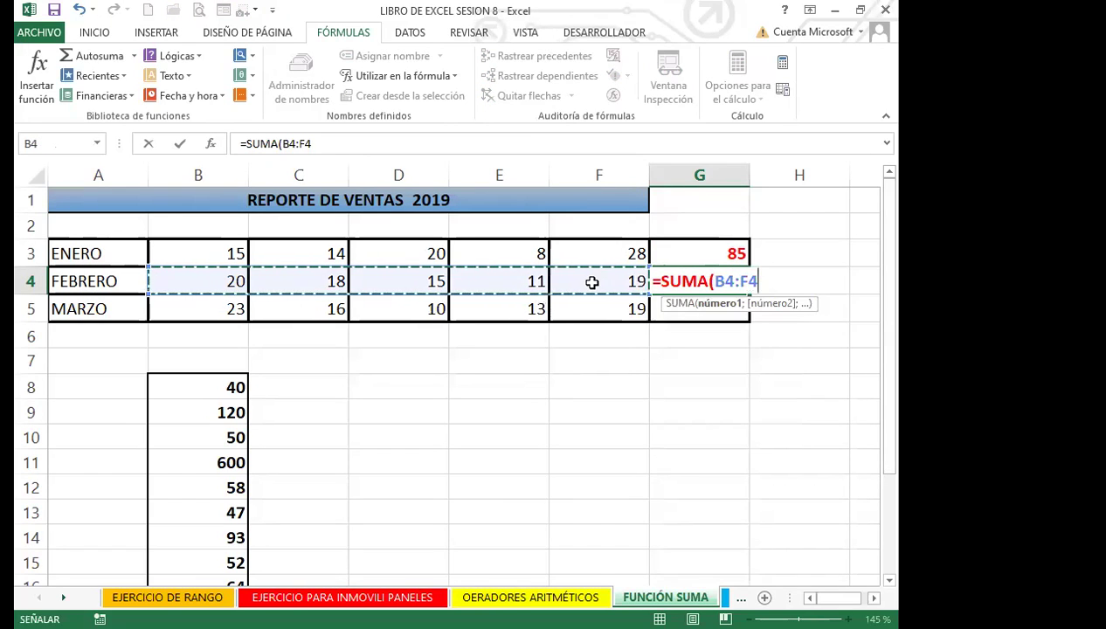
key(Return)
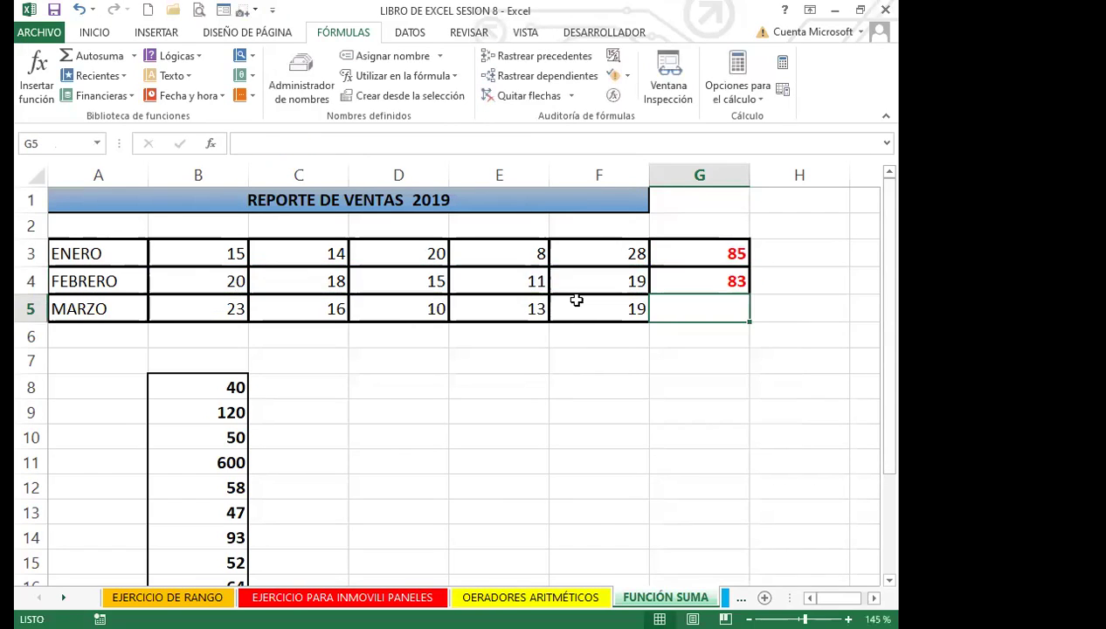
Review the SUMA formulas in G3 and G4, and total the MARZO row in G5 with AutoSum over B5:F5.
click(679, 253)
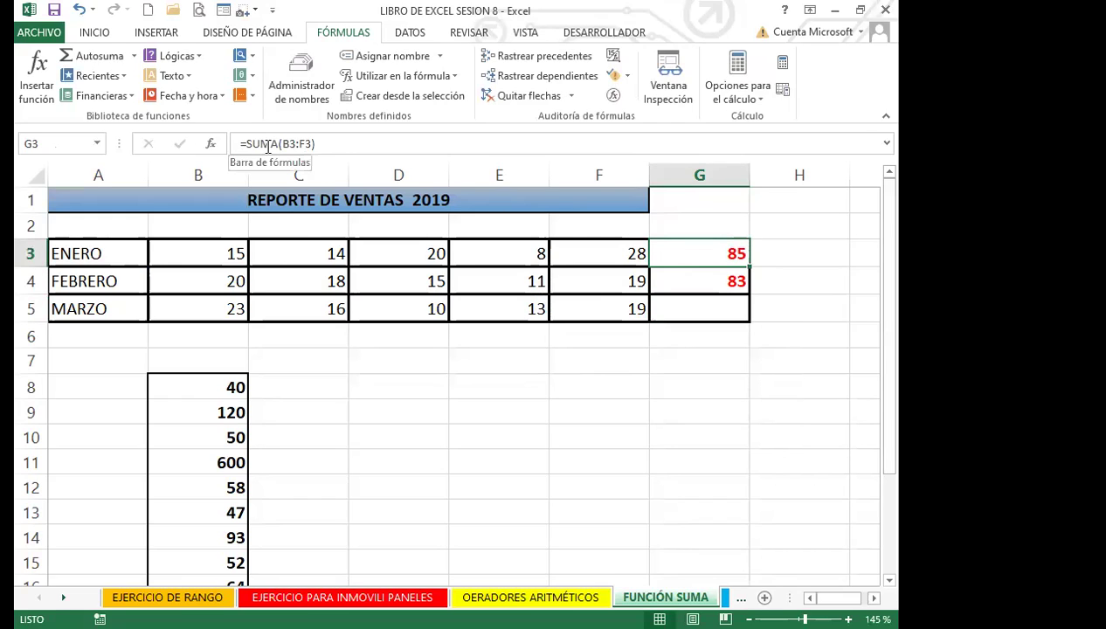
click(694, 279)
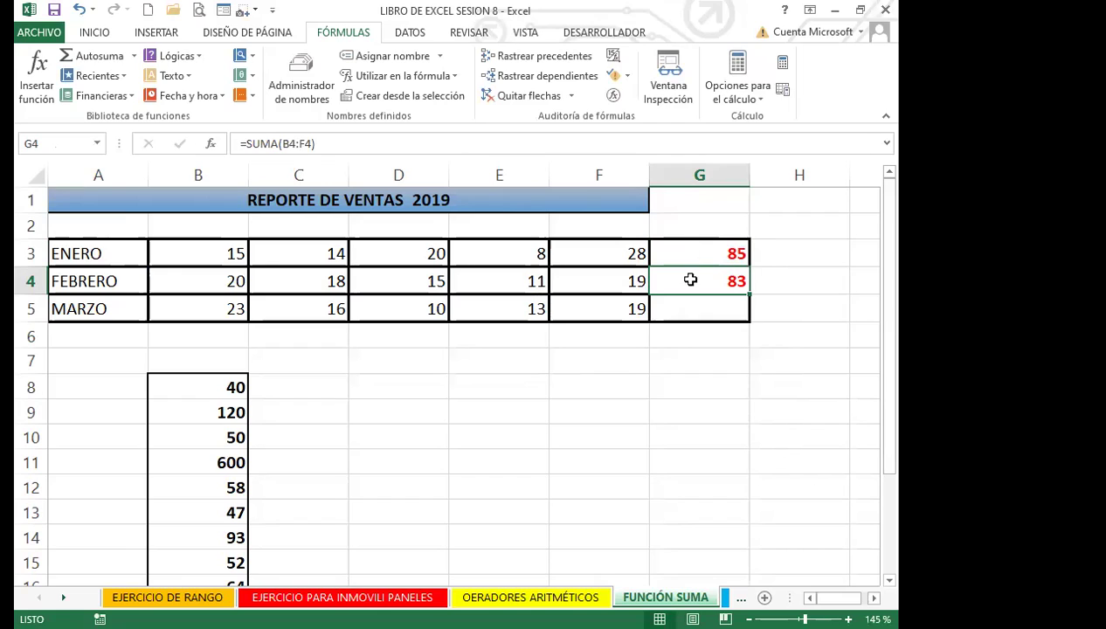
click(685, 310)
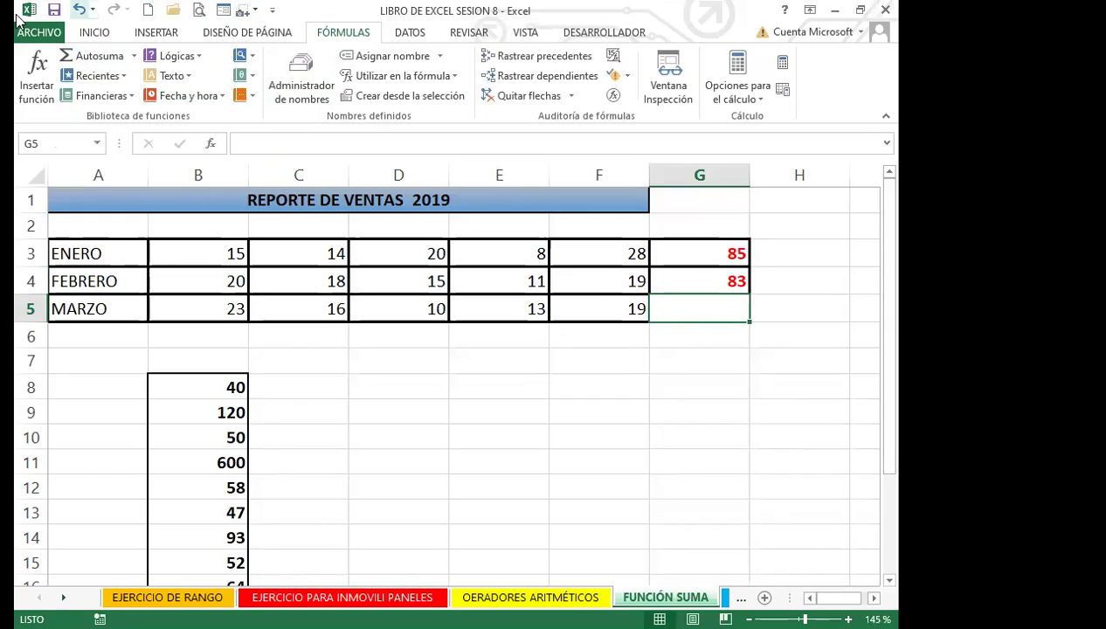
click(97, 57)
drag(215, 311, 585, 323)
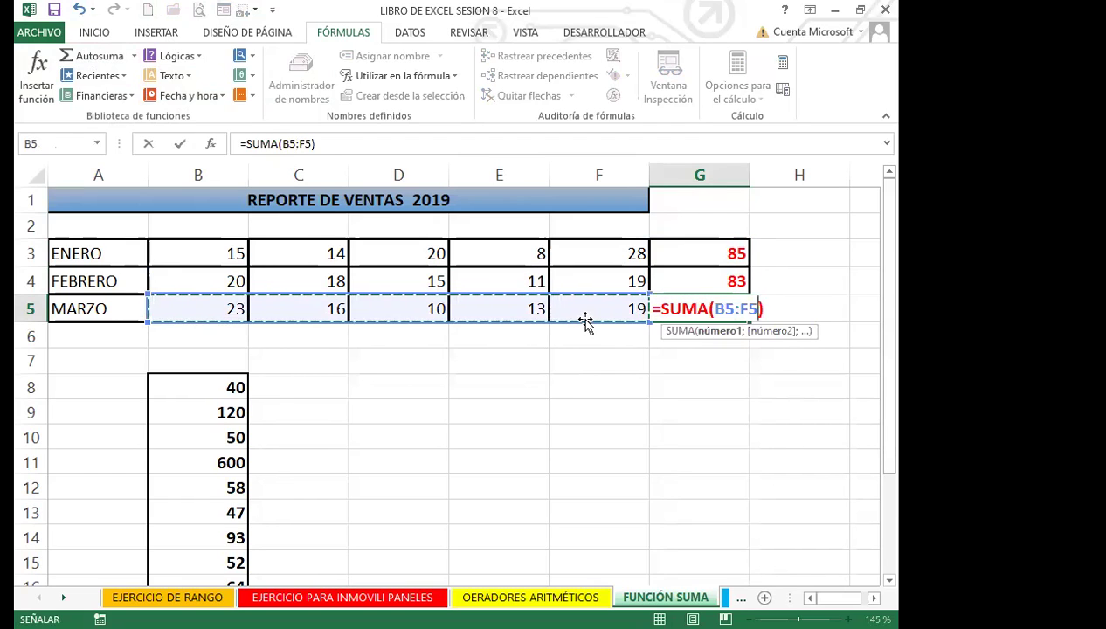
key(Return)
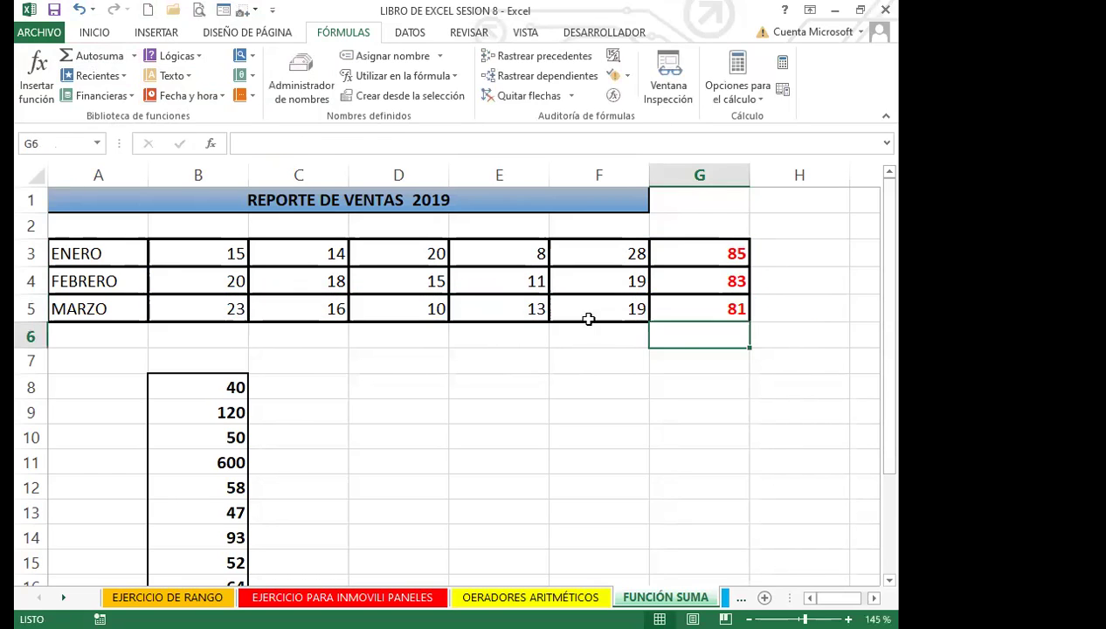
Clear the MARZO total from G5 and reselect the empty cell.
click(696, 310)
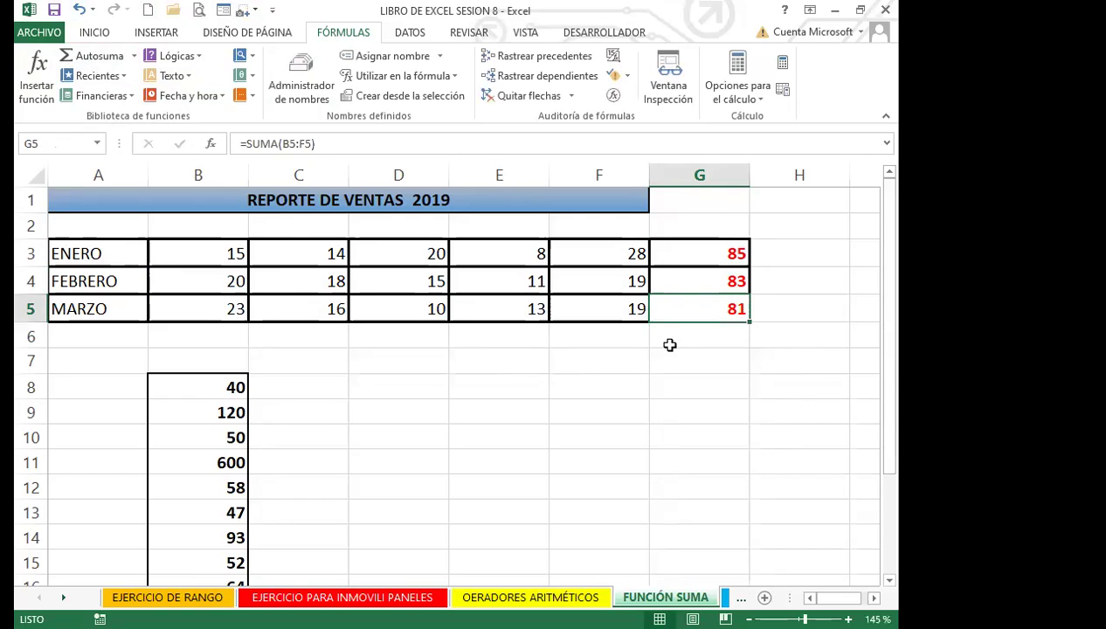
key(Delete)
click(661, 361)
click(696, 308)
Insert an AutoSum in G5 with the range B5:F5 for the MARZO row and check the formulas in G3:G5.
click(92, 33)
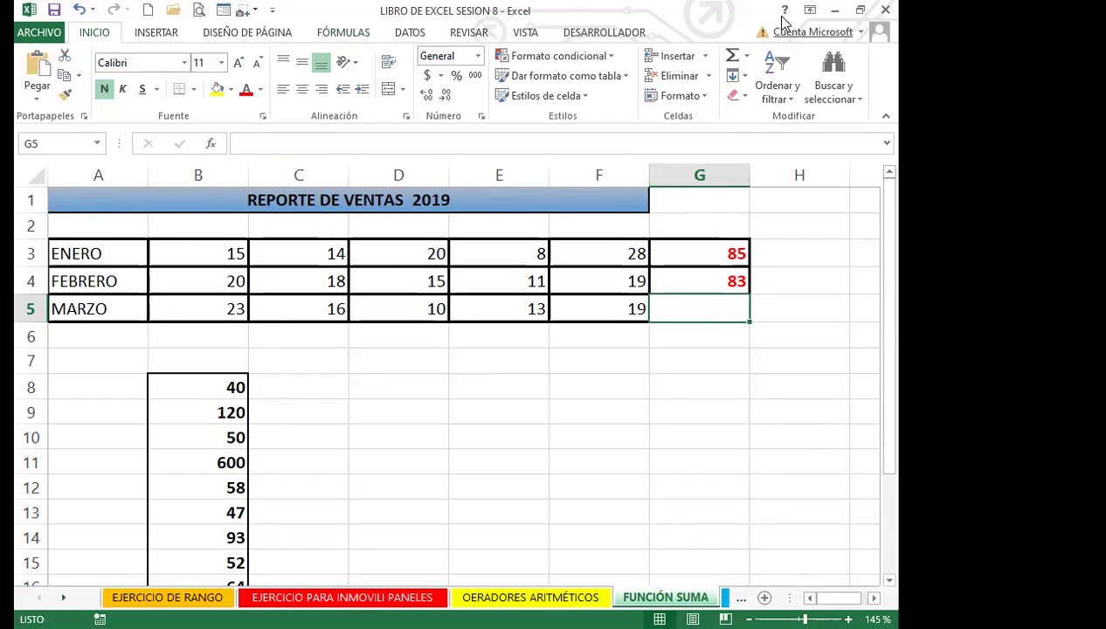
click(732, 56)
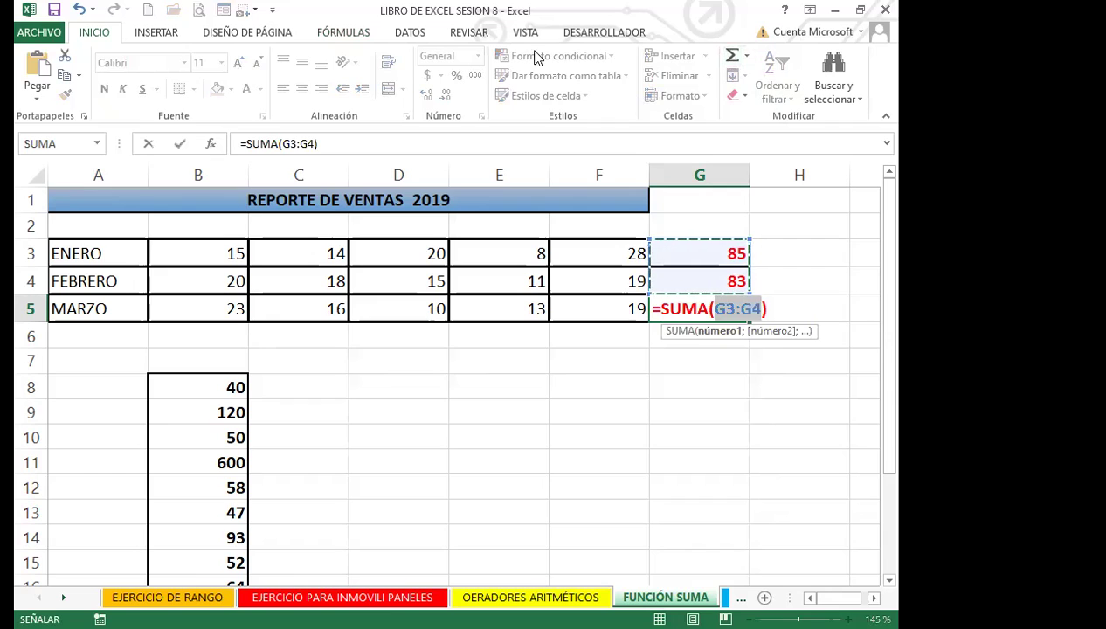
click(245, 307)
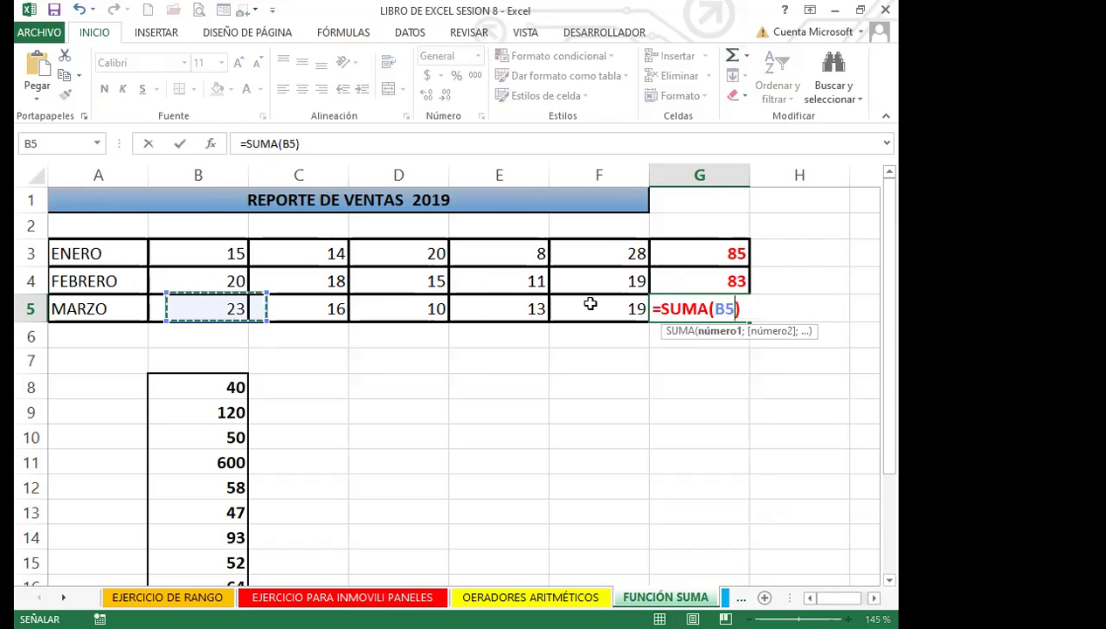
drag(590, 304, 581, 301)
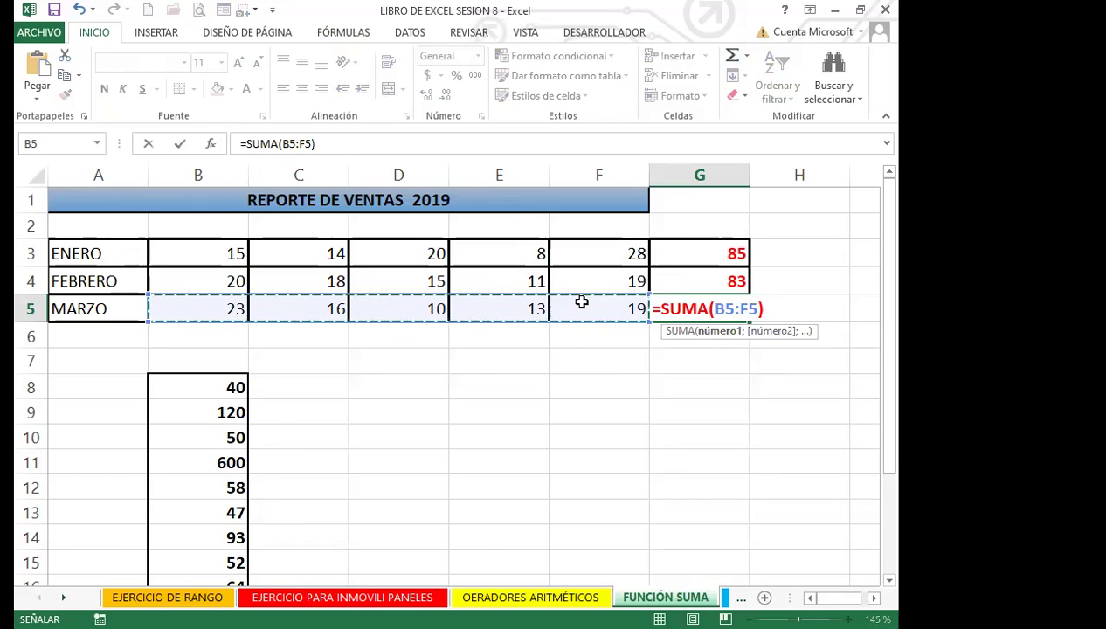
key(Return)
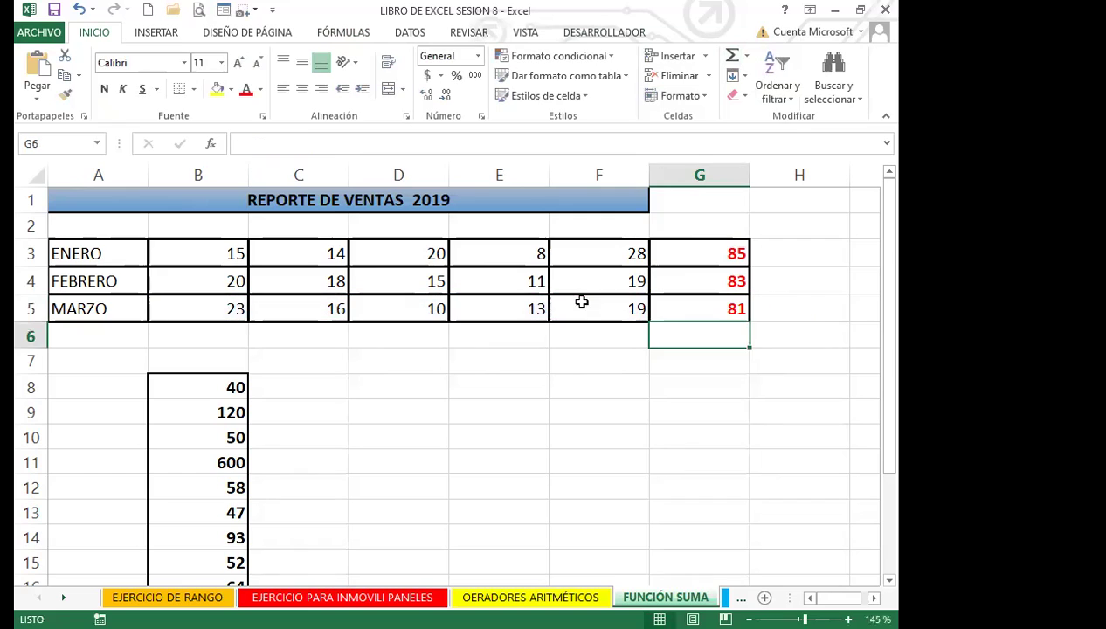
click(704, 309)
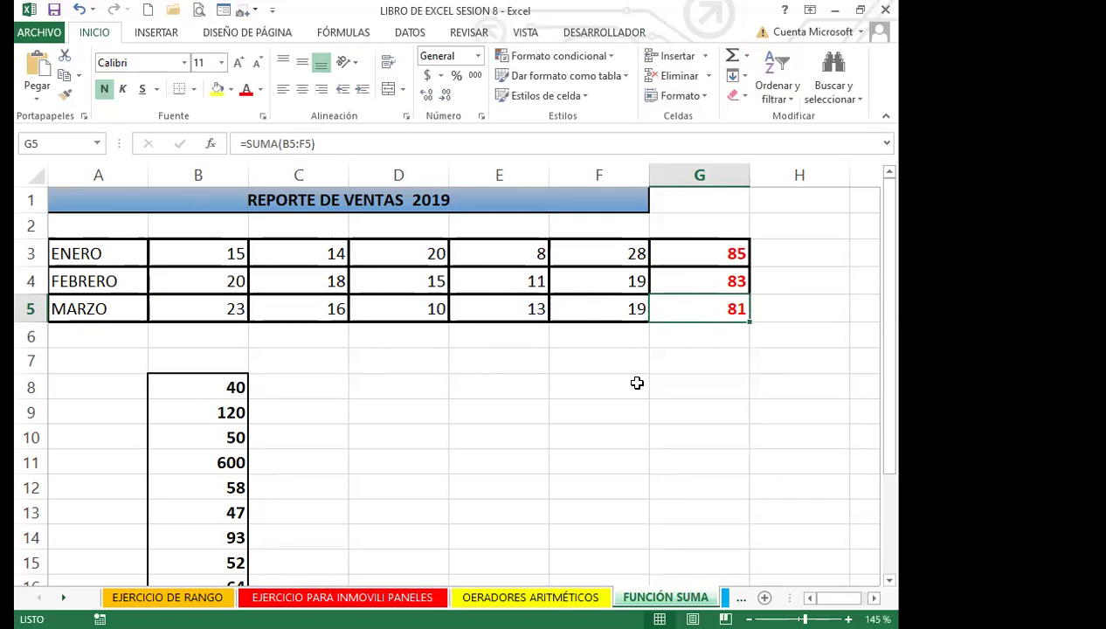
click(686, 255)
key(Down)
key(Down)
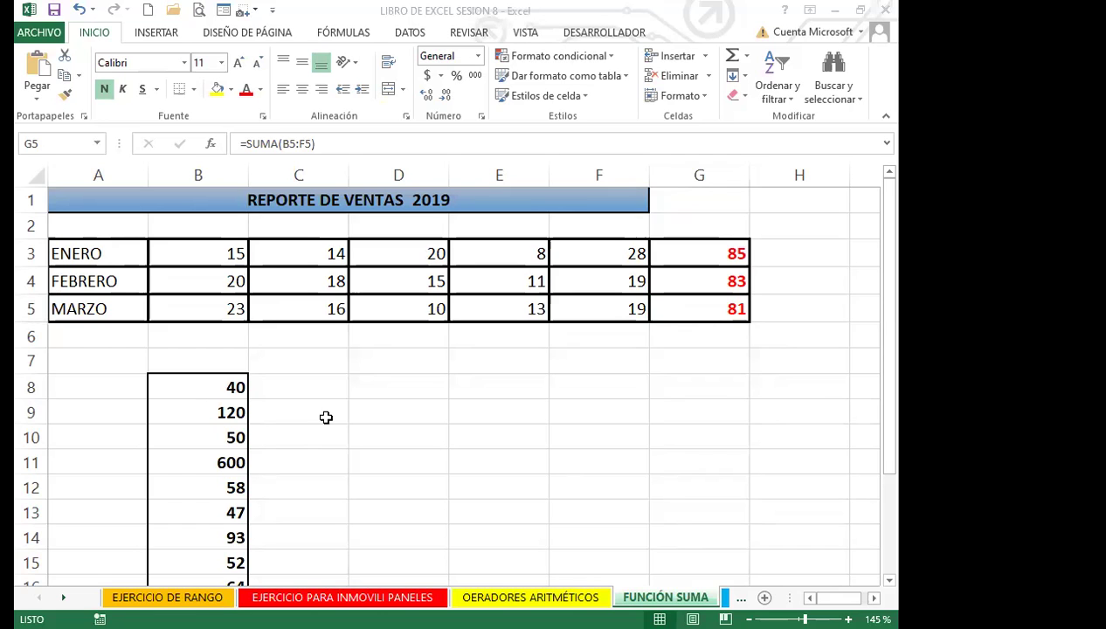
Total the values in B8:B16 in the TOTAL cell B17 with AutoSum and check its formula.
scroll(326, 418, down, 3)
click(192, 384)
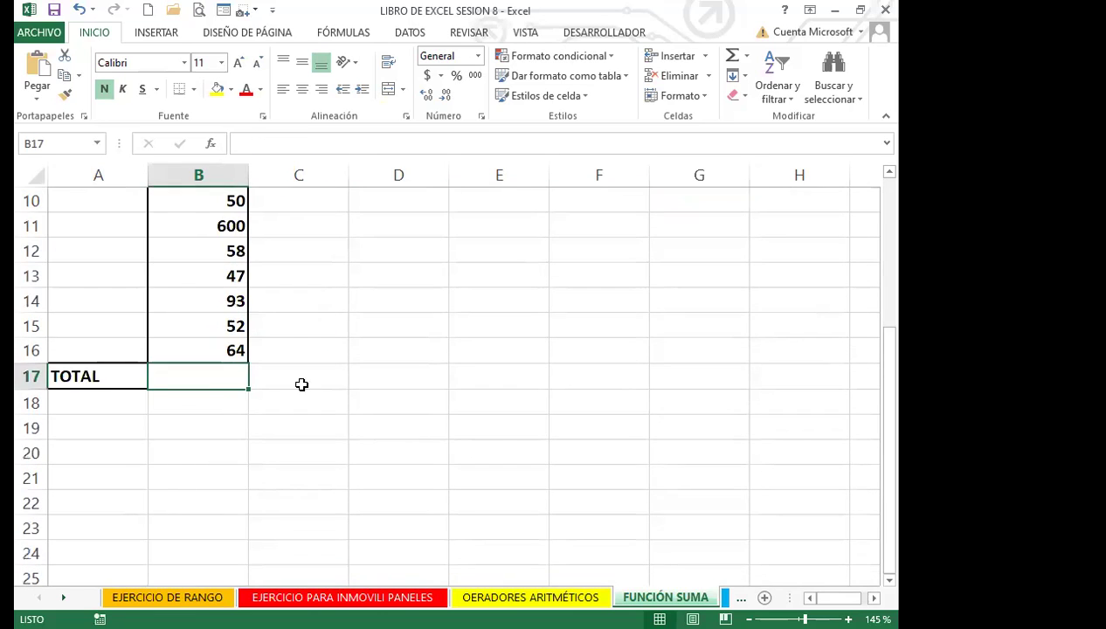
scroll(338, 401, up, 1)
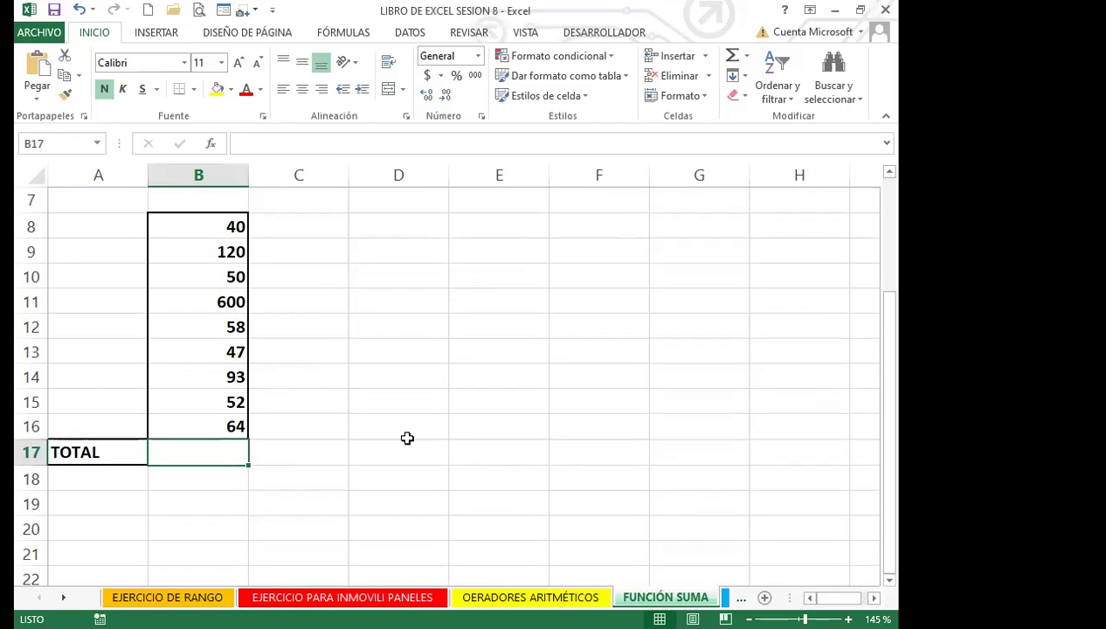
drag(197, 227, 191, 421)
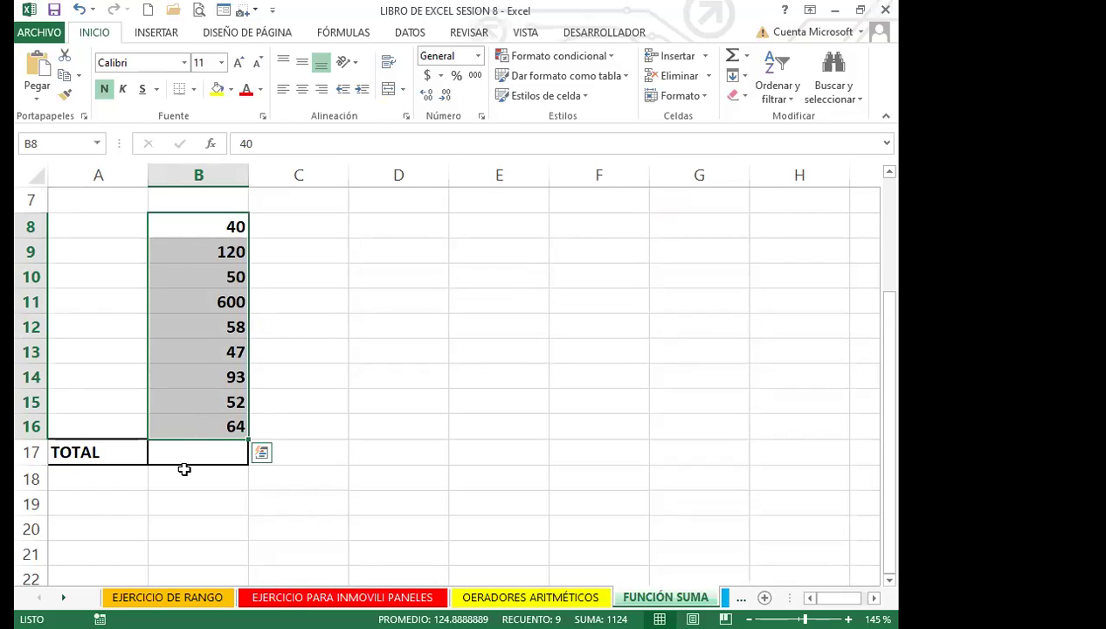
click(193, 451)
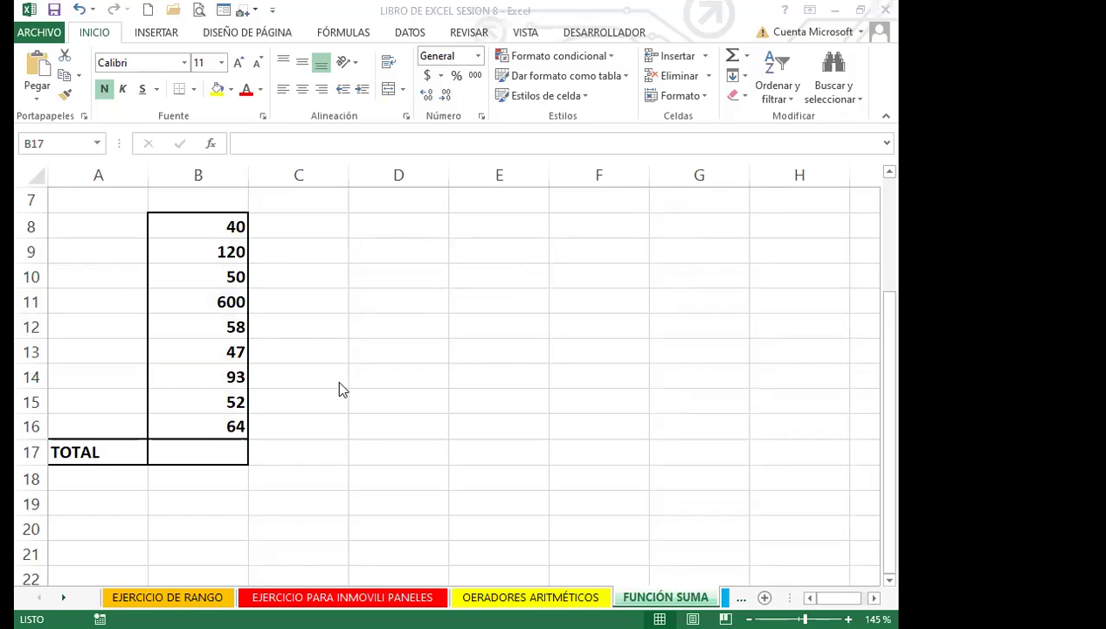
click(205, 449)
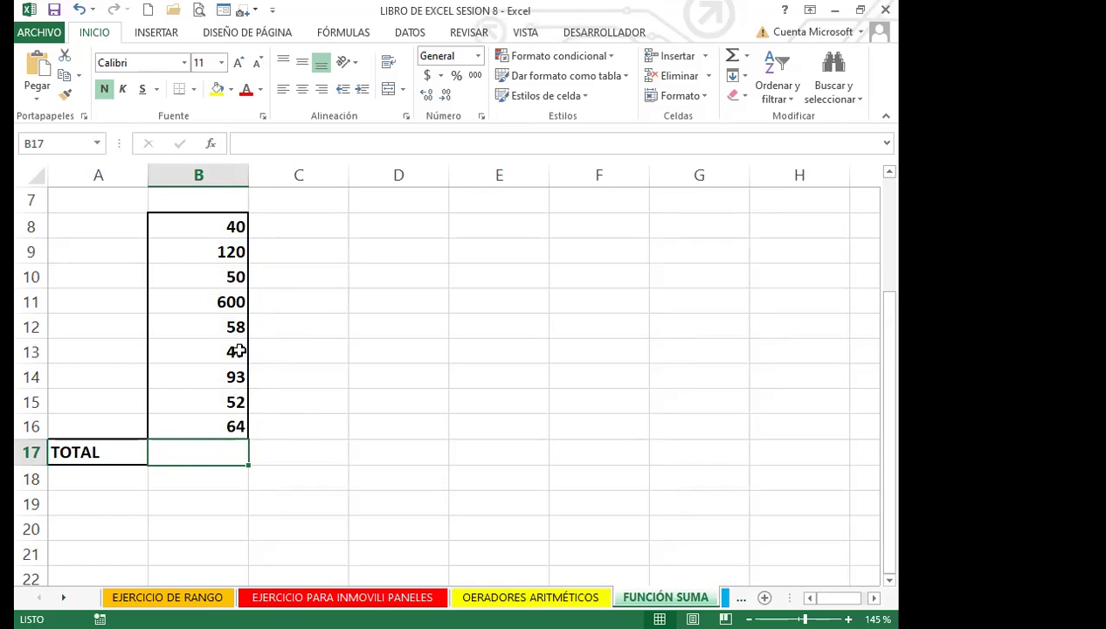
key(ctrl+z)
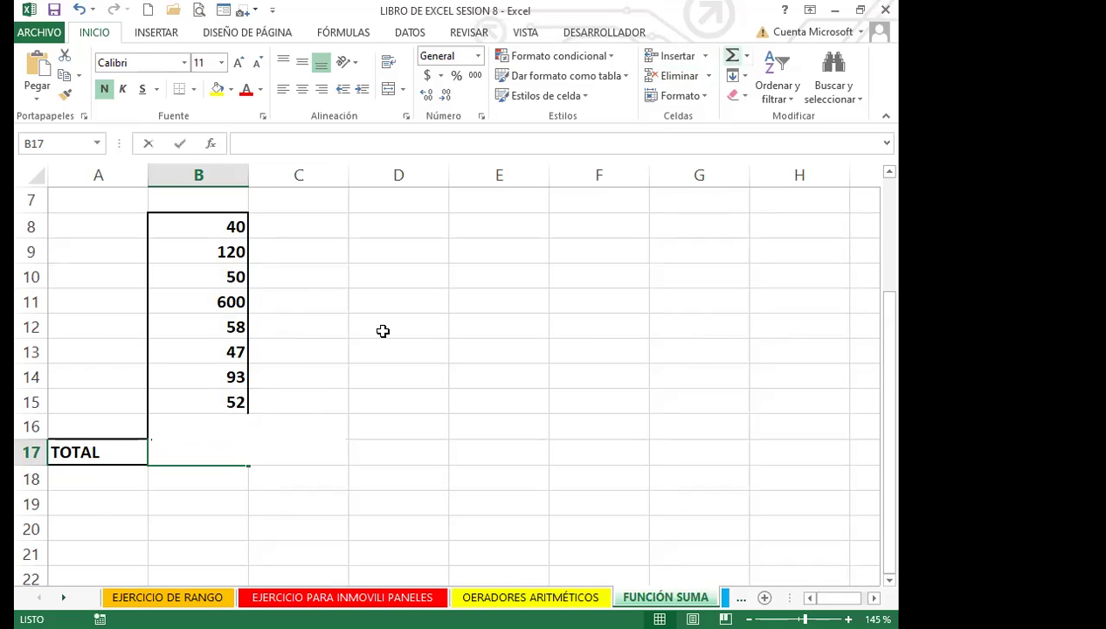
key(alt+equal)
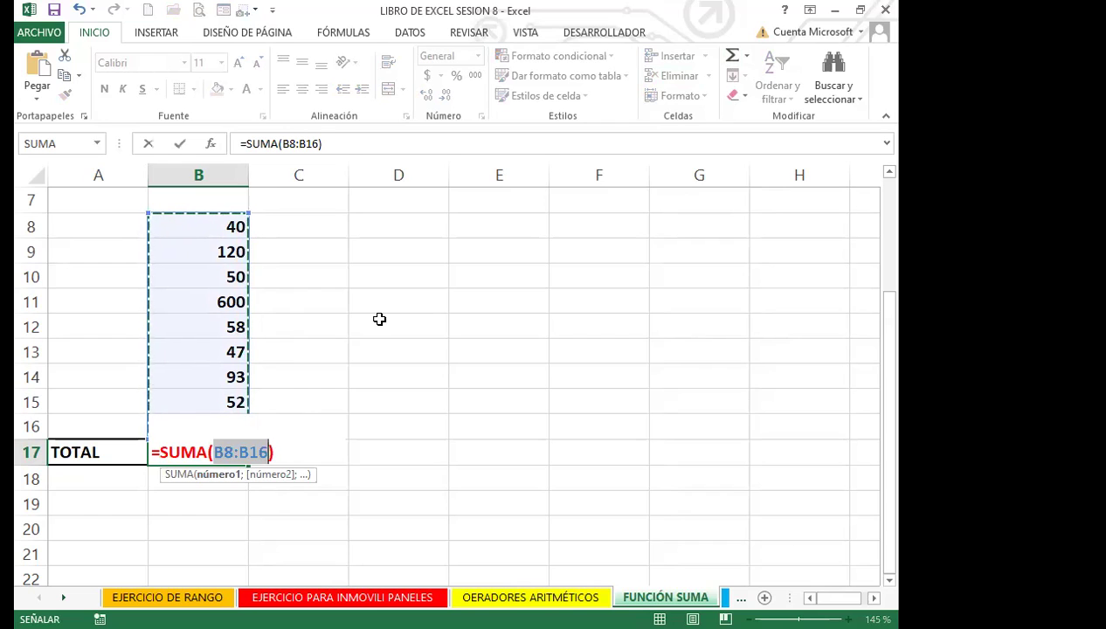
key(Return)
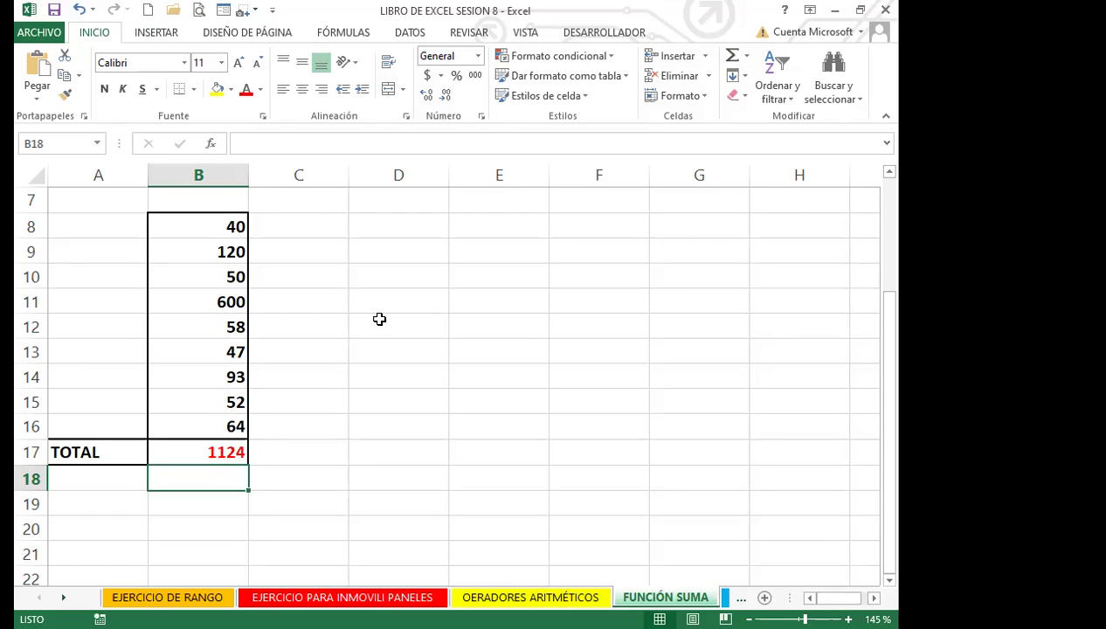
scroll(256, 392, down, 3)
scroll(203, 375, up, 1)
click(206, 302)
scroll(333, 333, up, 4)
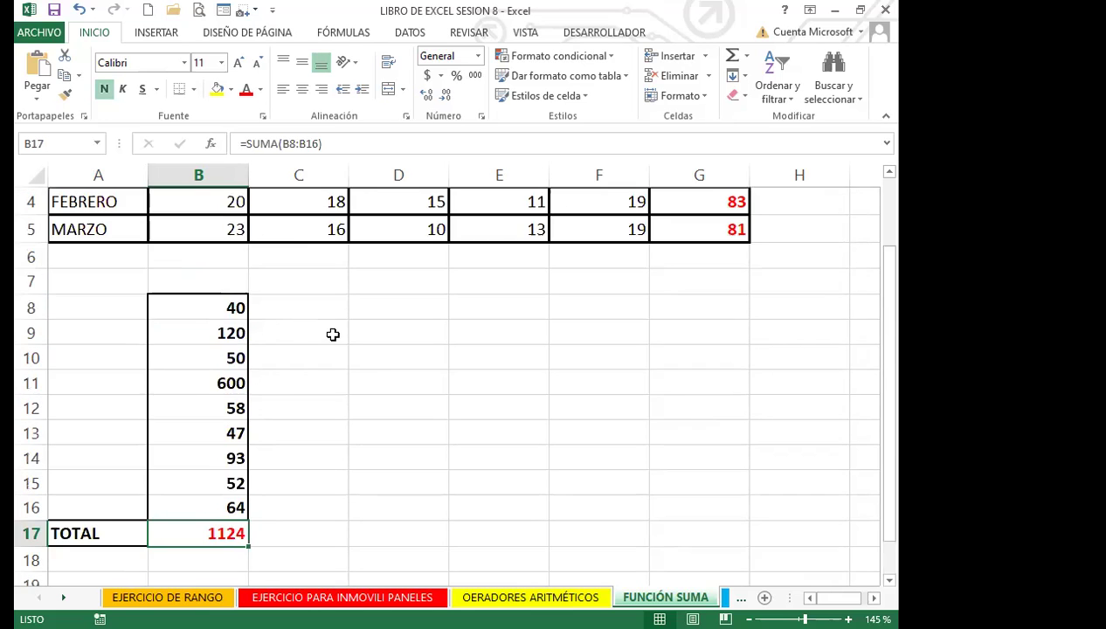
scroll(341, 361, down, 4)
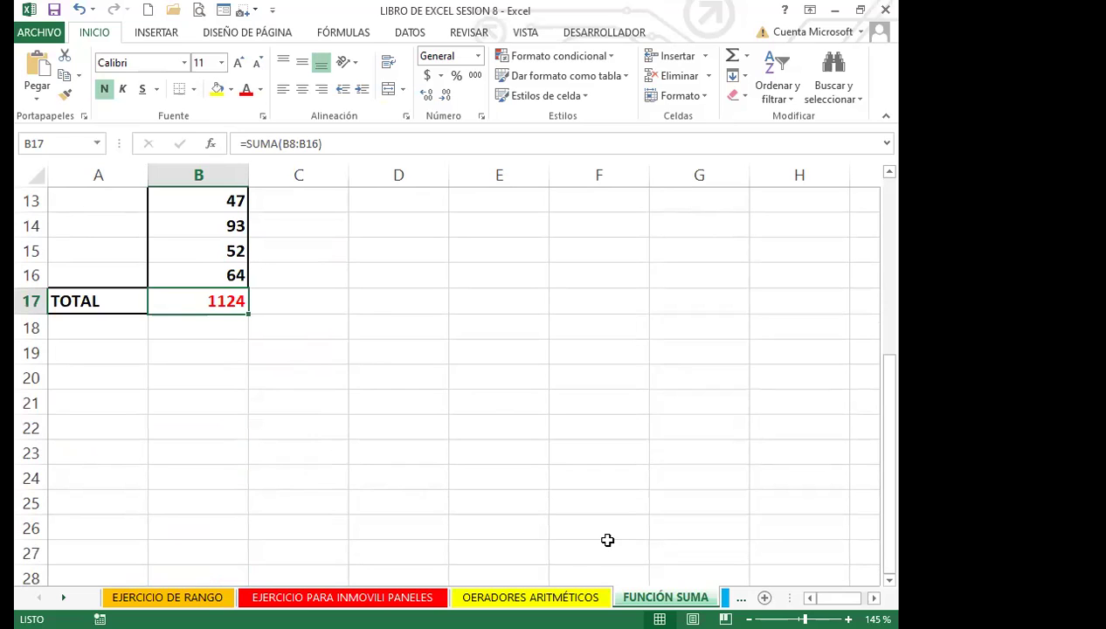
Move the FUNCIÓN SUMA sheet in front of the OERADORES ARITMÉTICOS sheet.
drag(666, 597, 489, 598)
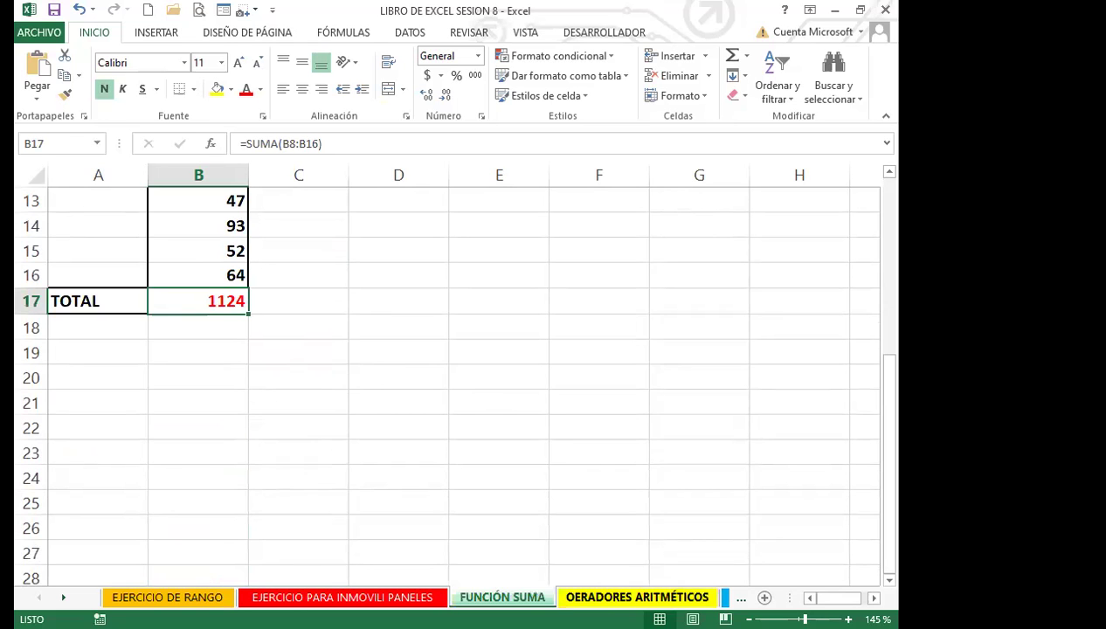
click(637, 598)
click(517, 598)
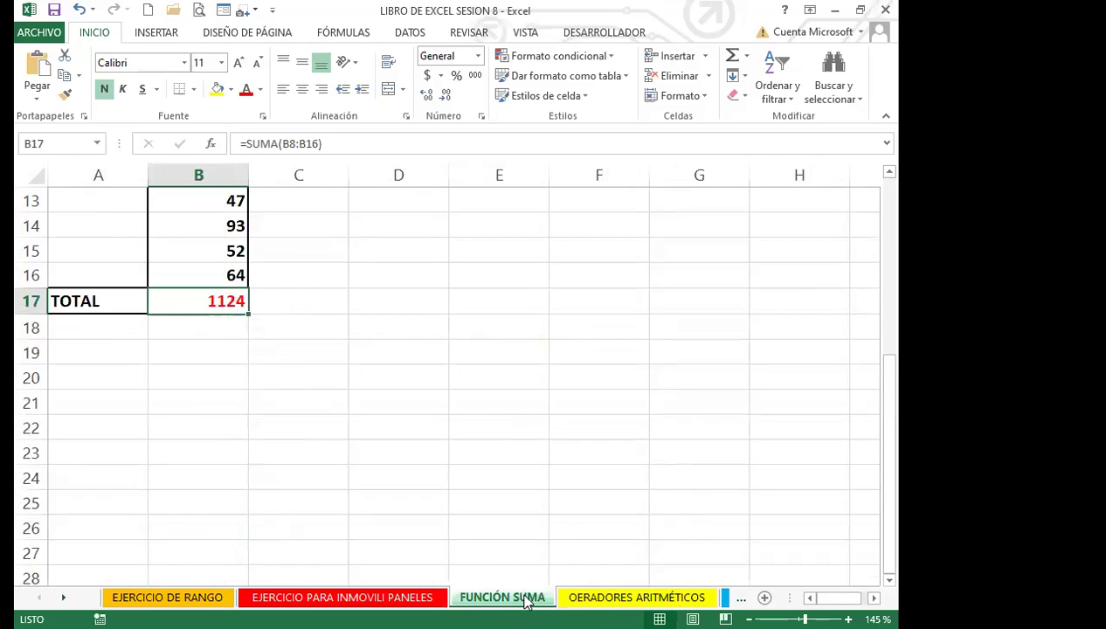
Open the FUNCIONES sheet, look over its SUMA column and select the empty TOTAL cell C16.
click(637, 597)
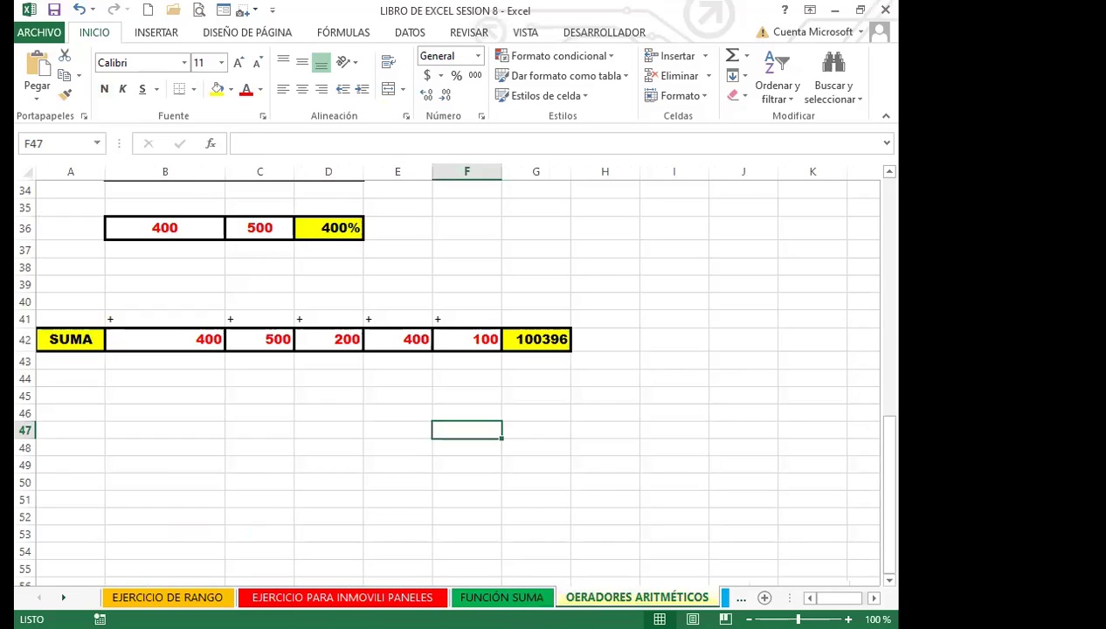
click(741, 598)
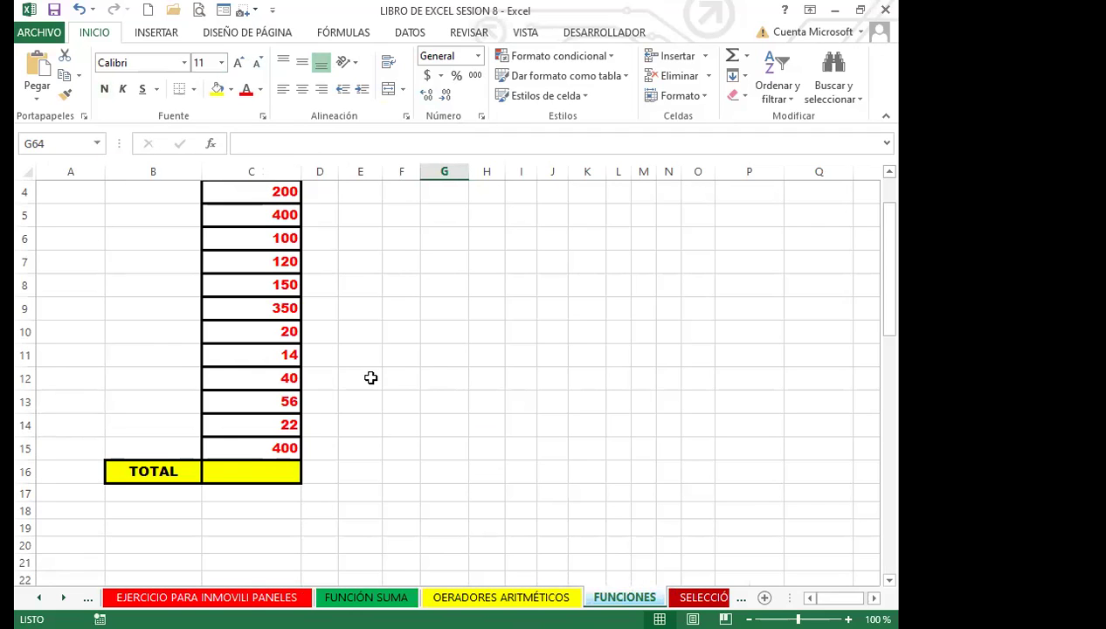
click(249, 463)
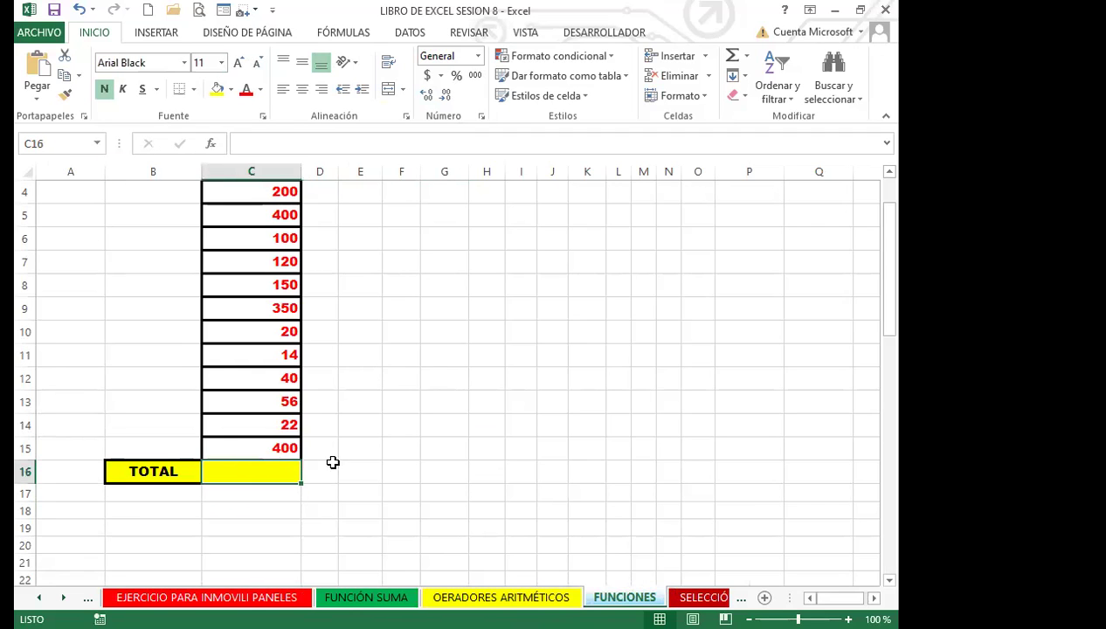
scroll(336, 450, up, 1)
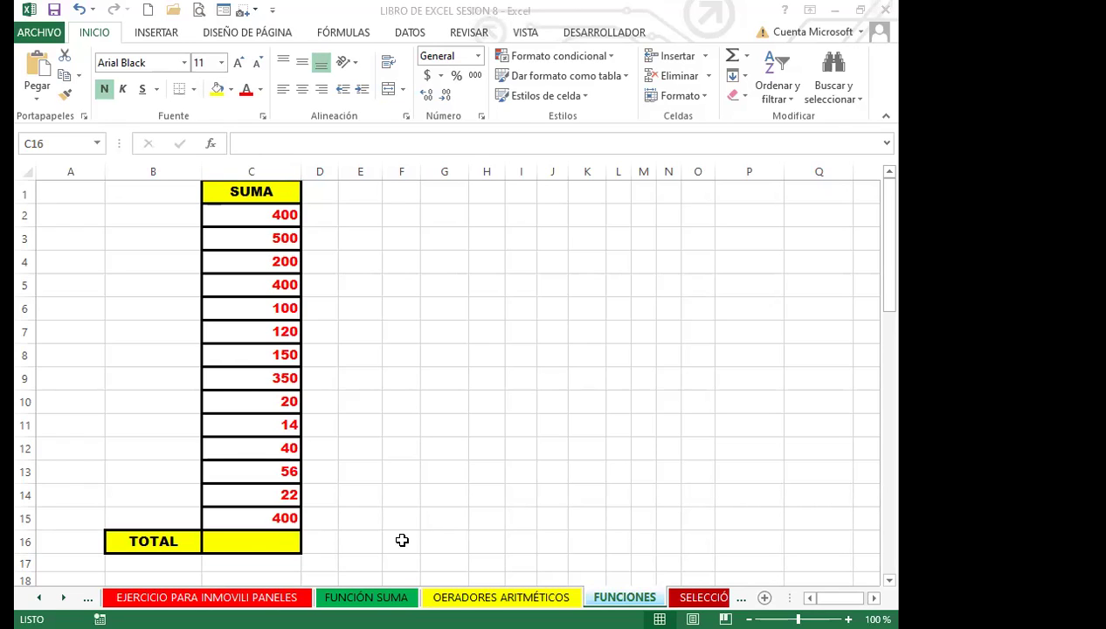
click(258, 535)
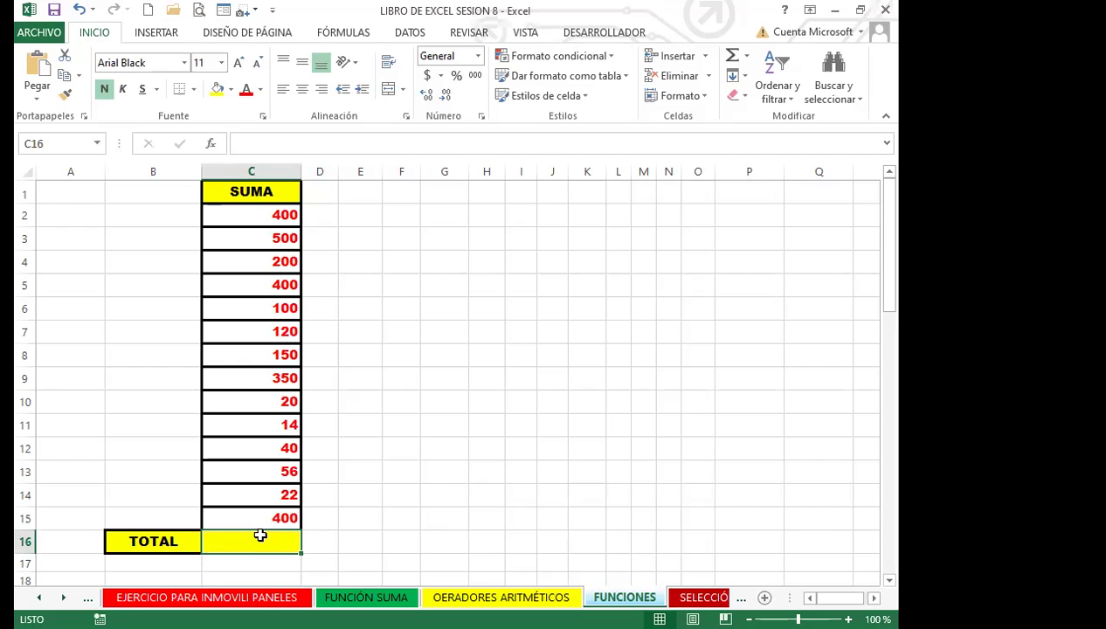
Enter =SUMA(C2:C15) in the TOTAL cell C16 and check its formula.
text(=)
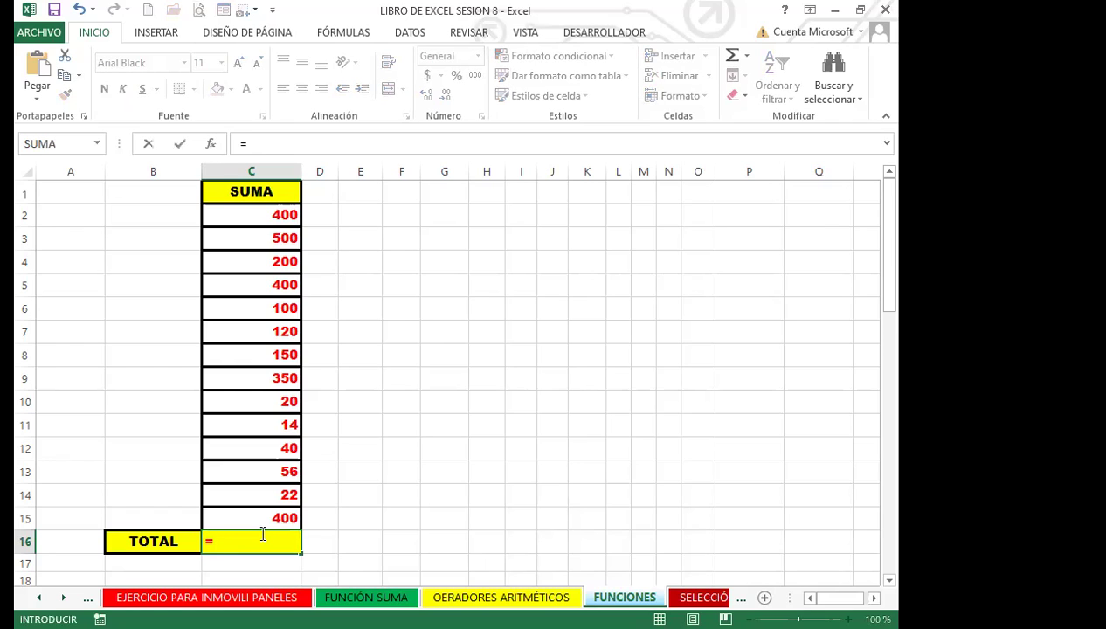
text(SUMA()
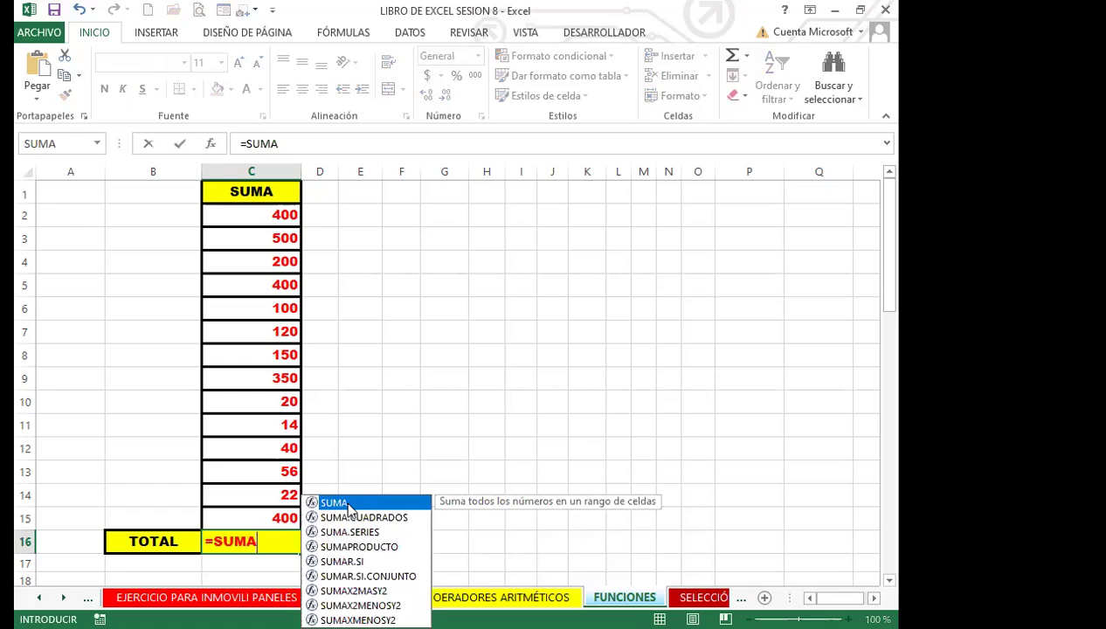
drag(252, 219, 249, 515)
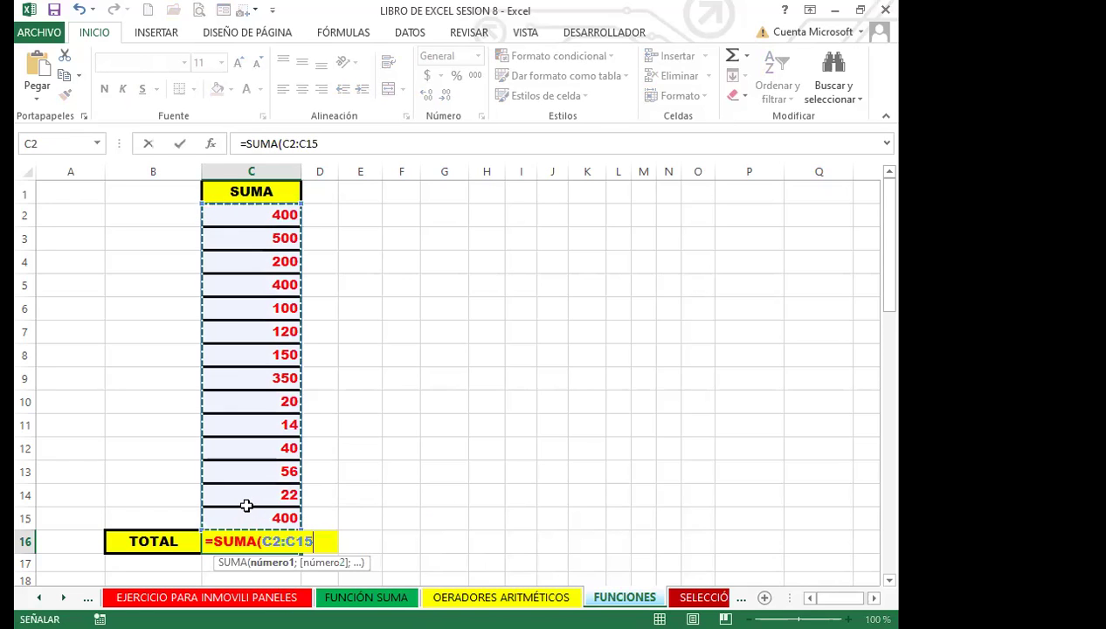
key(Return)
click(355, 481)
click(258, 538)
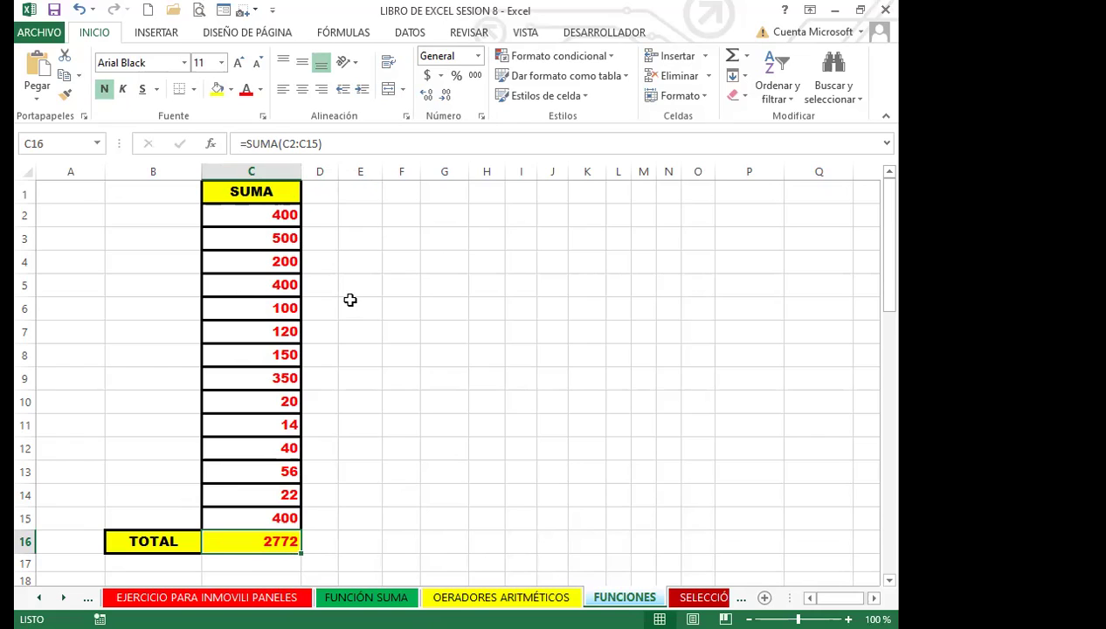
Review the individual values in the SUMA column against the formula in the TOTAL cell C16.
click(256, 214)
click(256, 237)
click(256, 261)
click(255, 284)
click(256, 308)
click(257, 331)
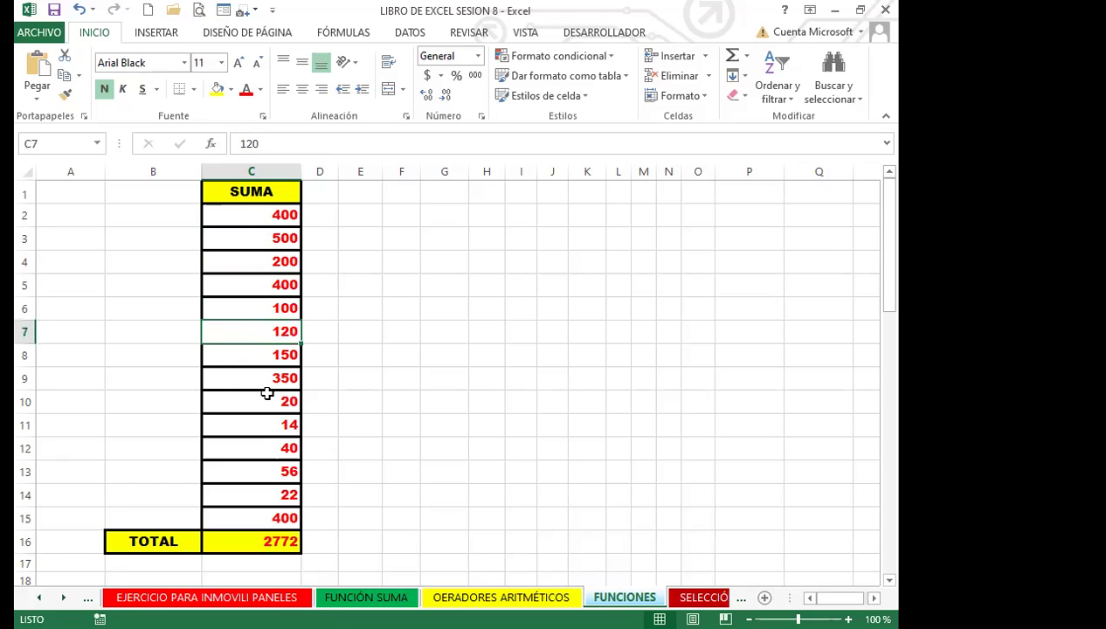
click(266, 427)
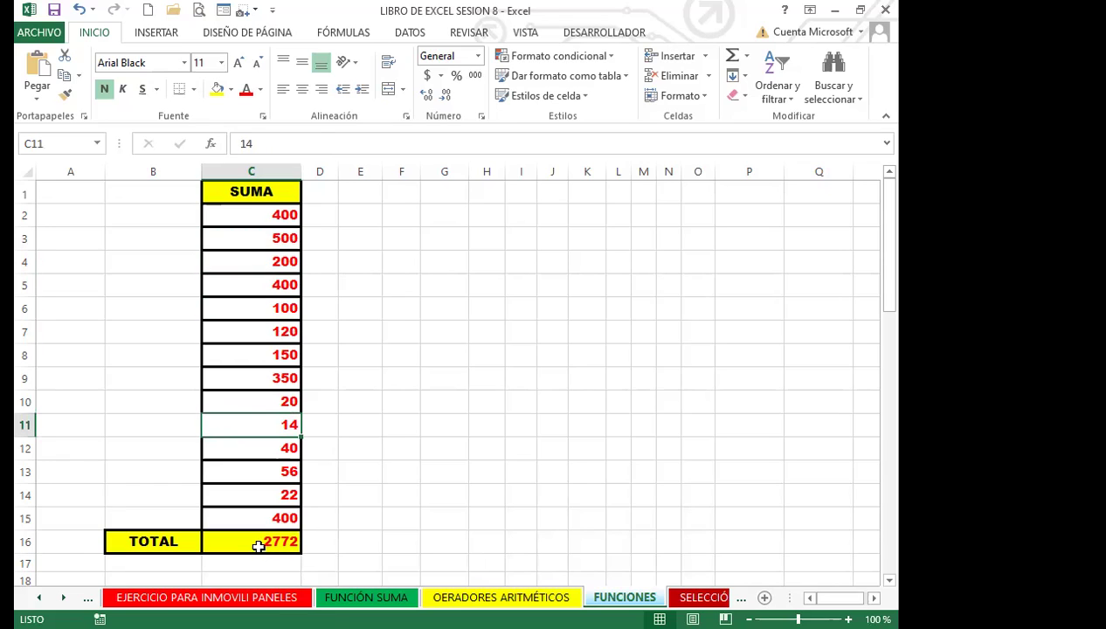
click(260, 545)
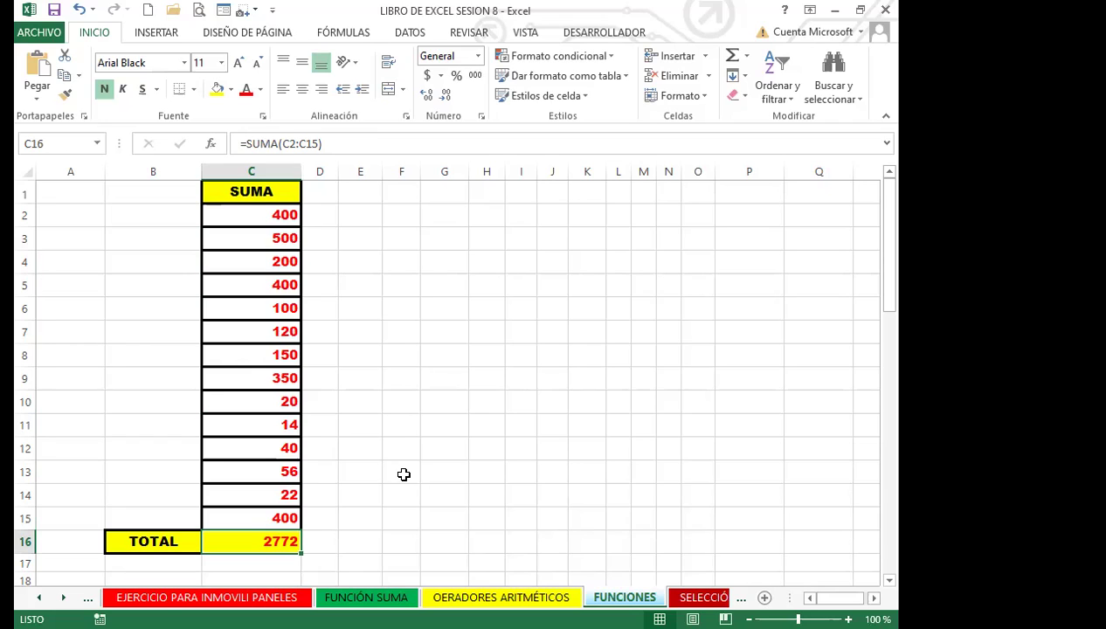
click(248, 198)
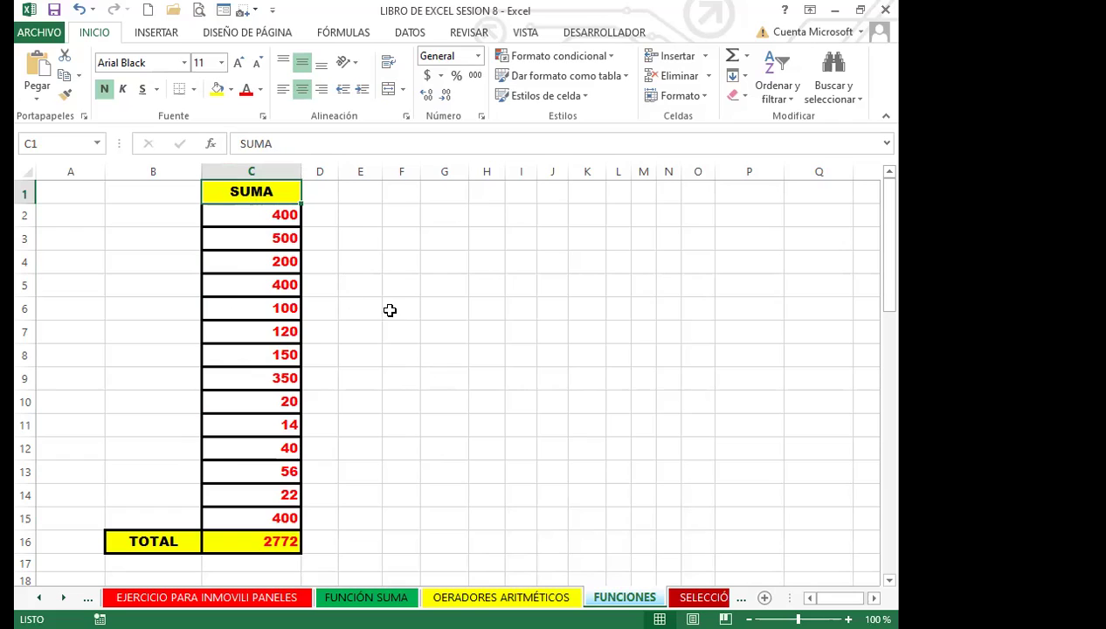
click(259, 535)
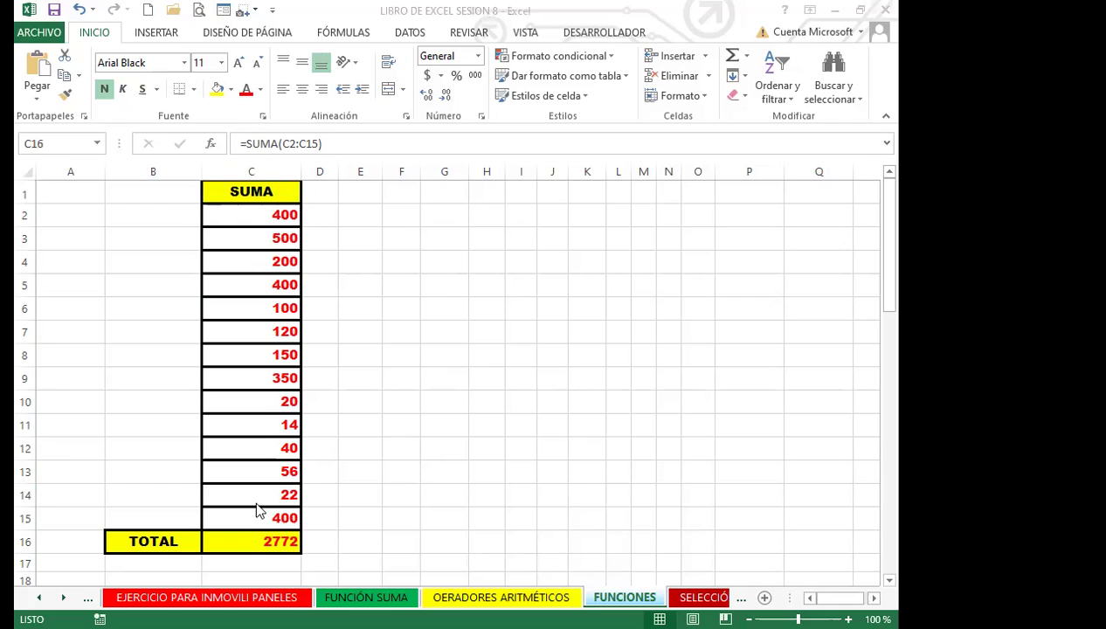
click(258, 542)
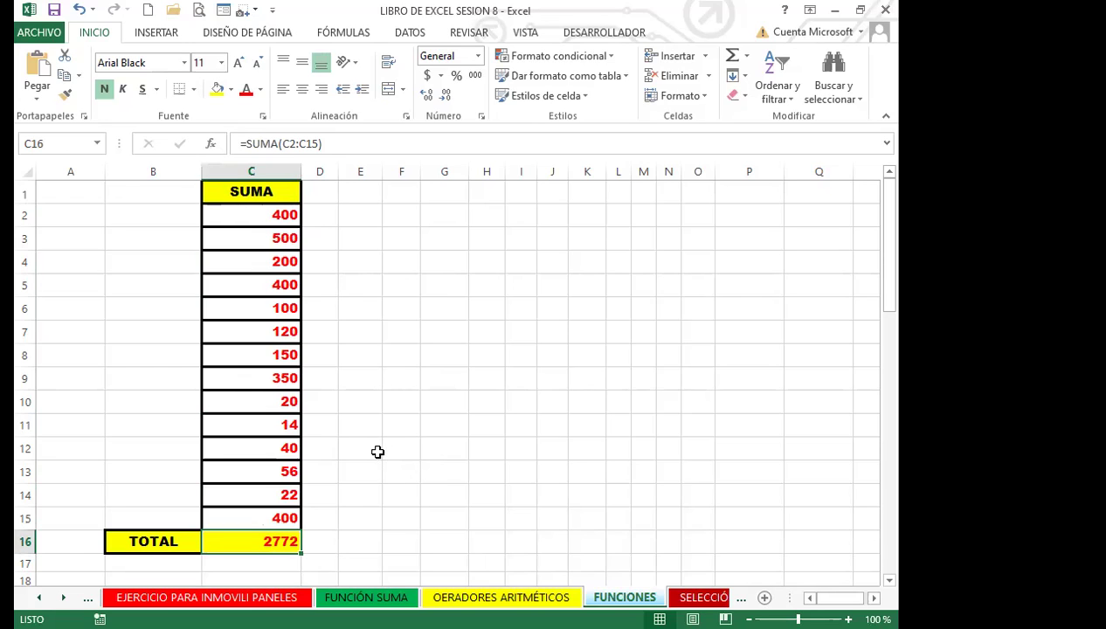
Total the SUMA row's values B23:O23 in P23 with AutoSum and check its formula.
scroll(377, 452, down, 5)
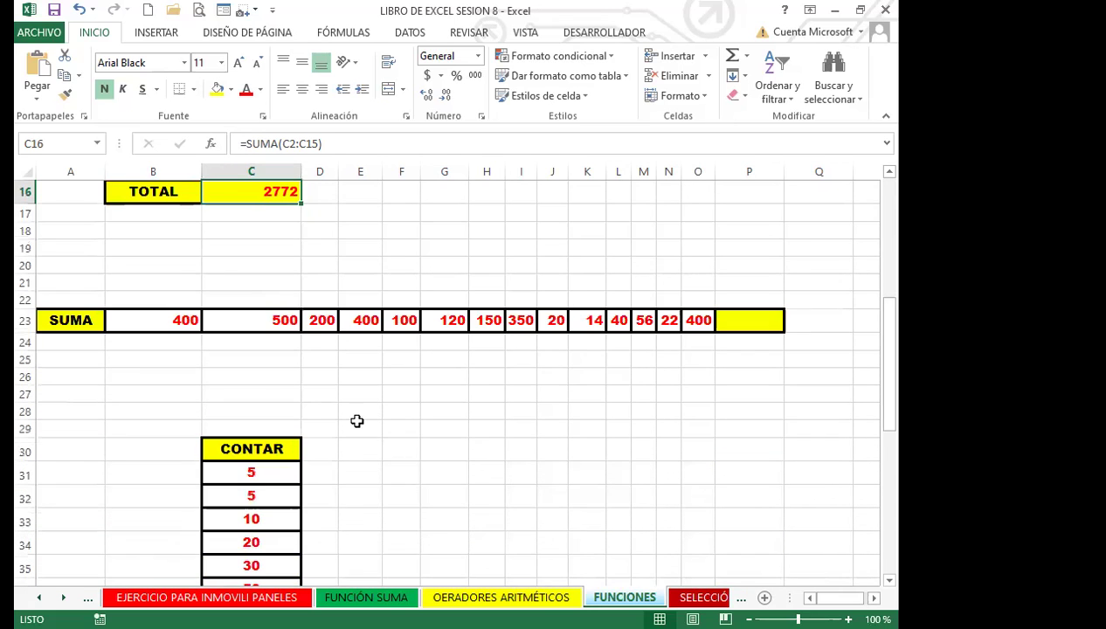
scroll(358, 420, up, 5)
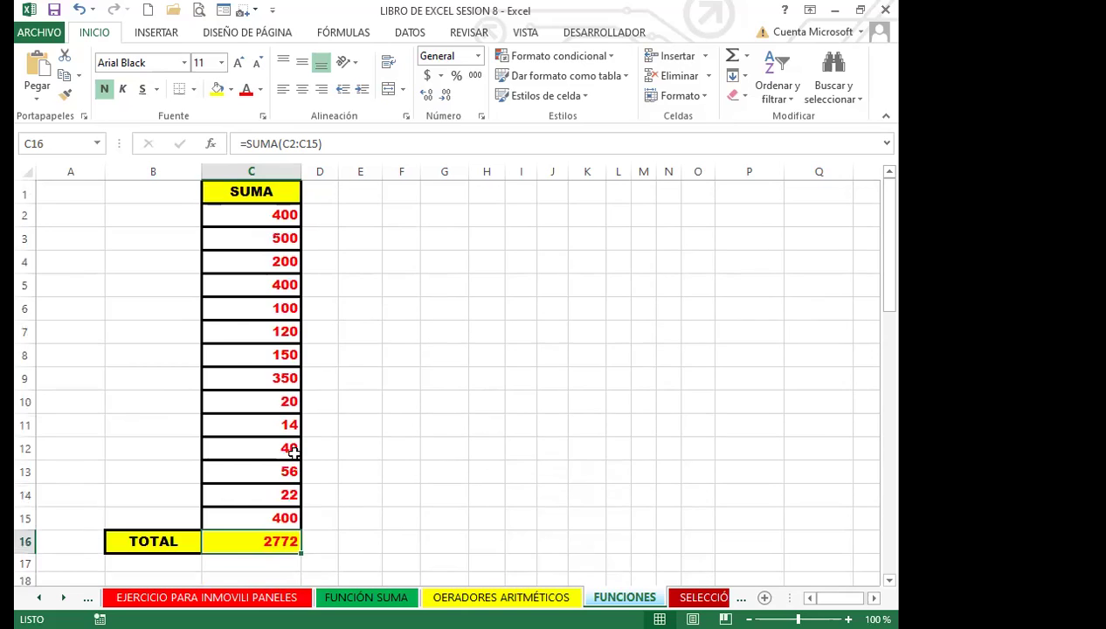
scroll(288, 445, down, 3)
click(740, 460)
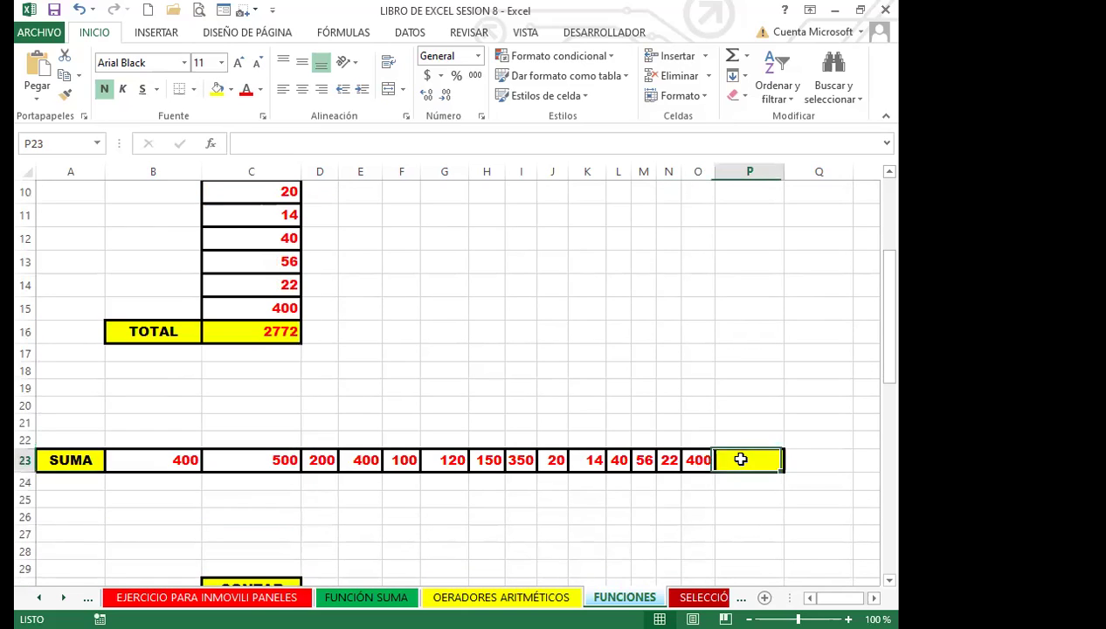
click(732, 55)
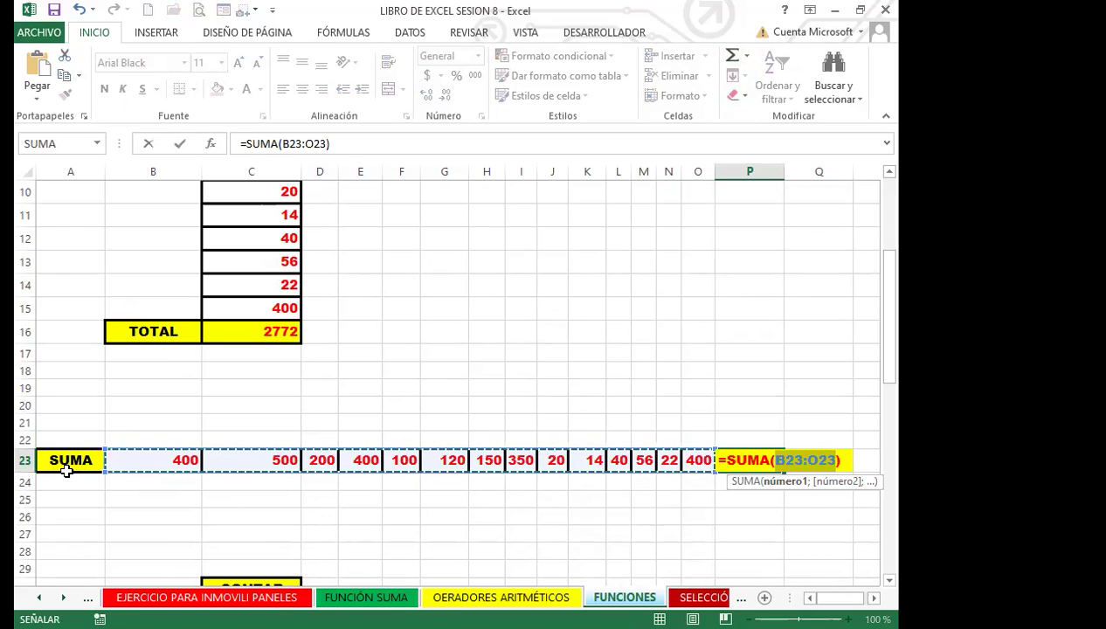
key(Return)
click(747, 461)
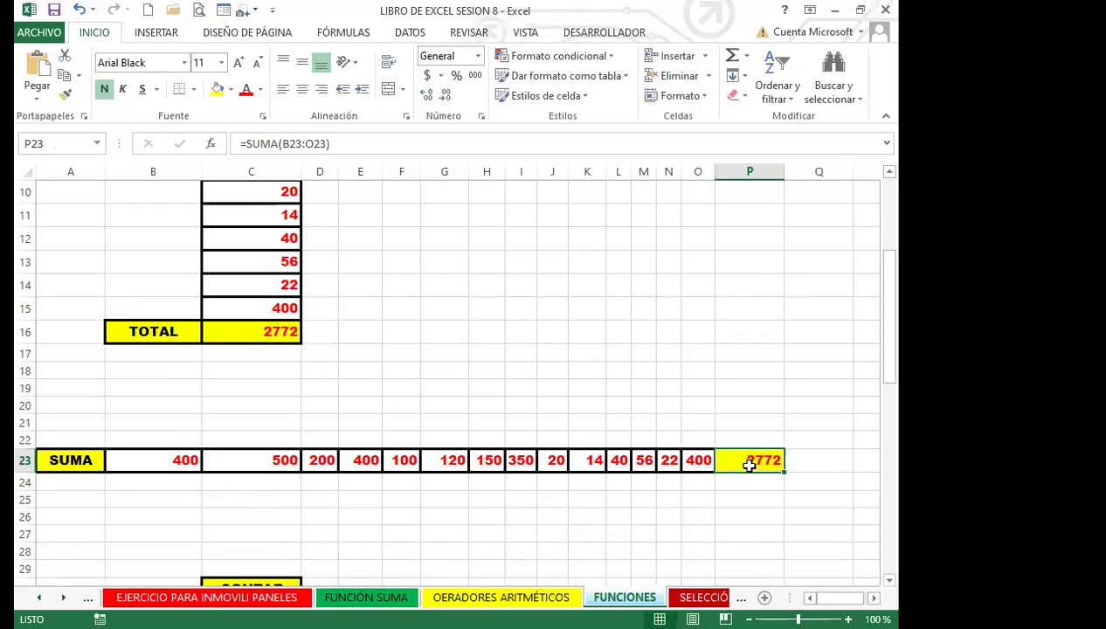
Compare the column total in C16 with the row total in P23 and review their formulas.
scroll(231, 367, up, 3)
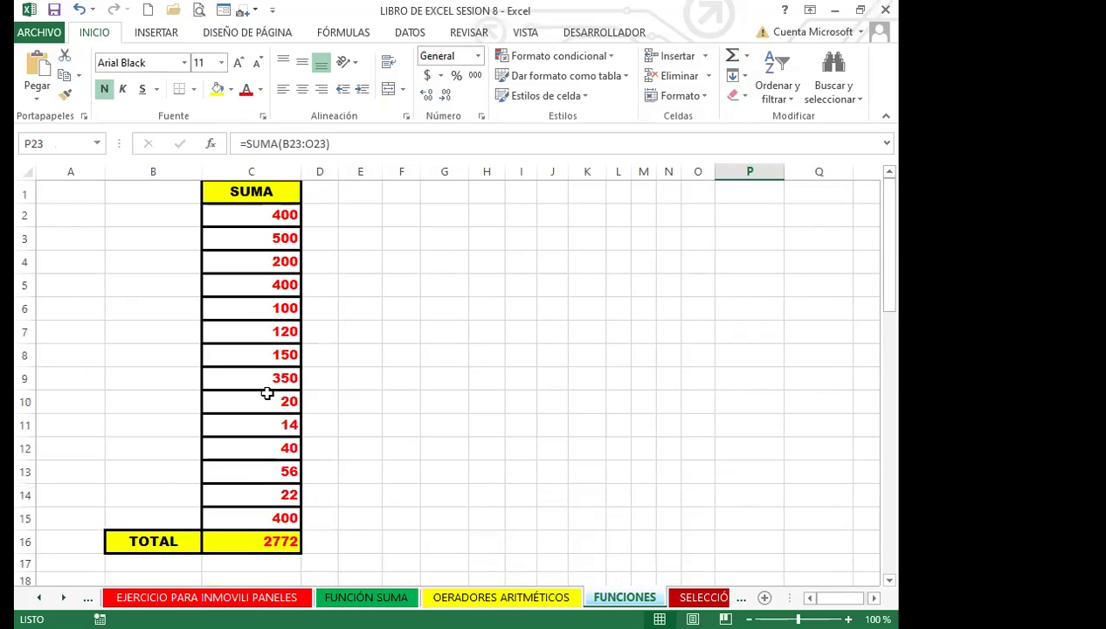
click(260, 539)
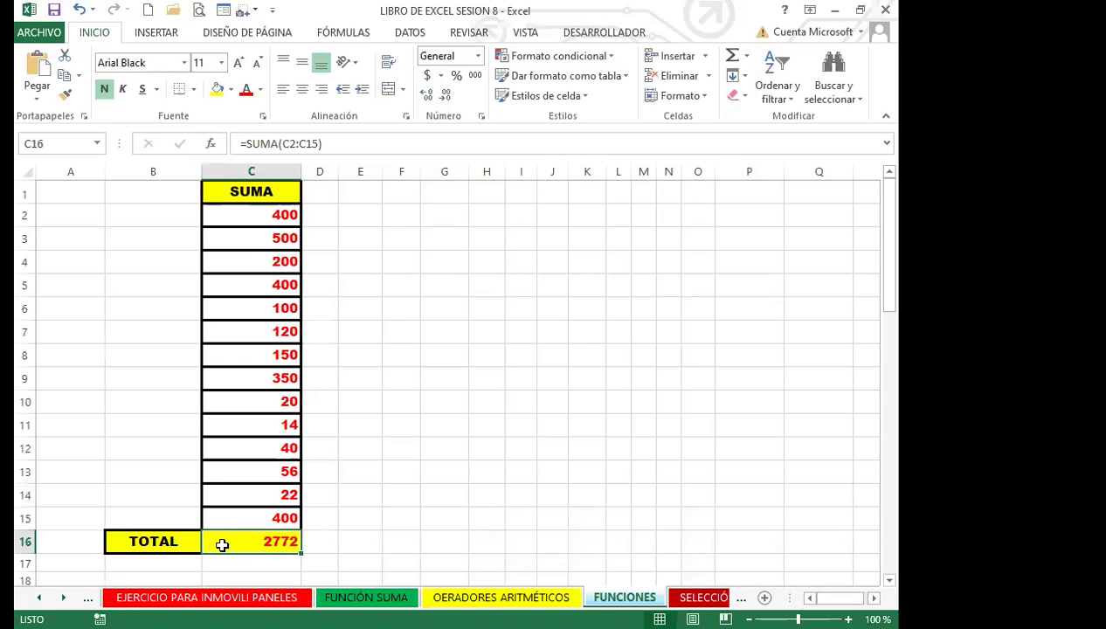
scroll(612, 367, down, 2)
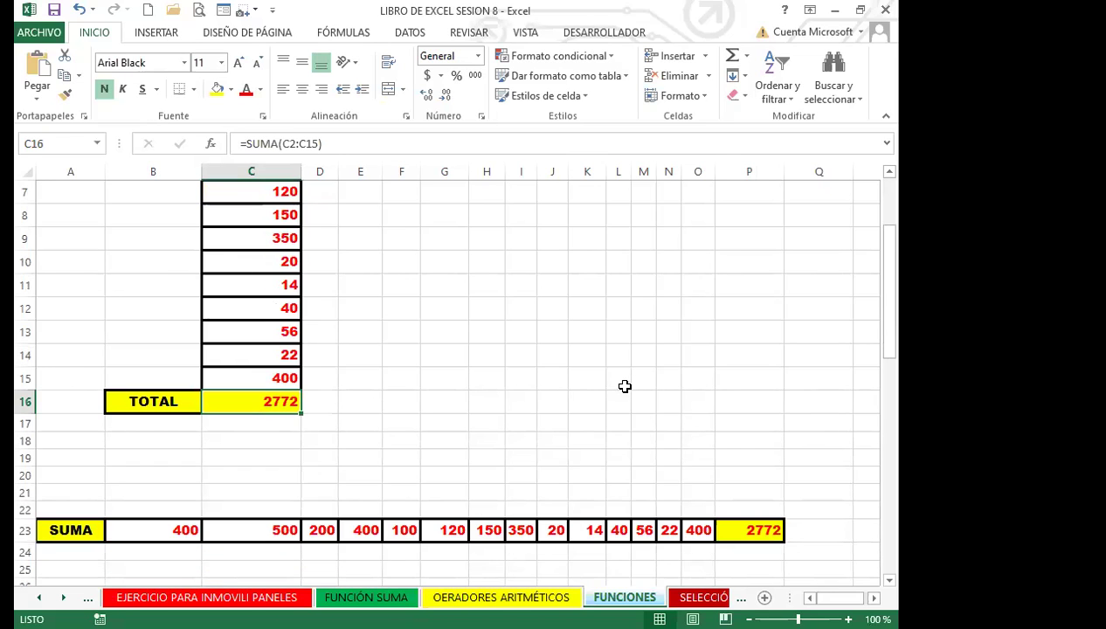
click(745, 524)
scroll(323, 516, down, 1)
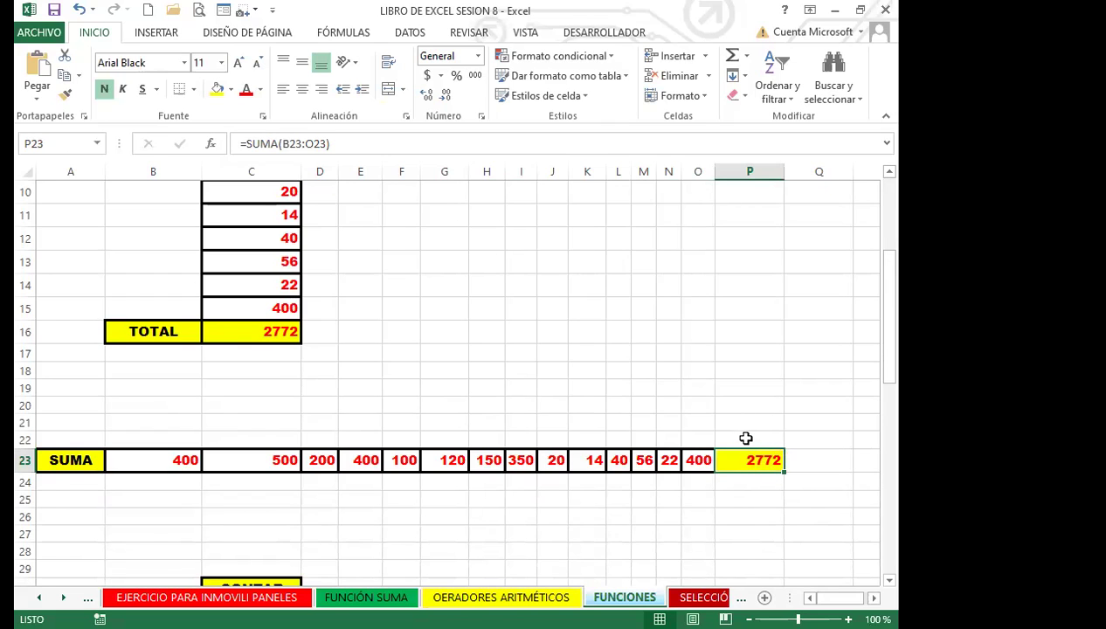
scroll(378, 425, down, 4)
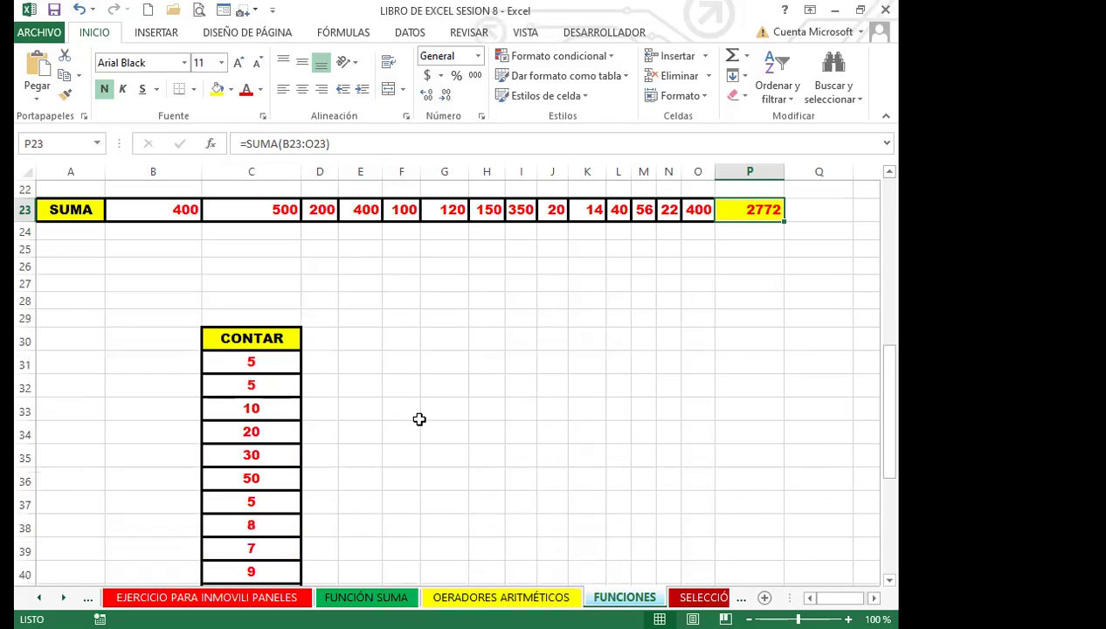
scroll(306, 302, up, 1)
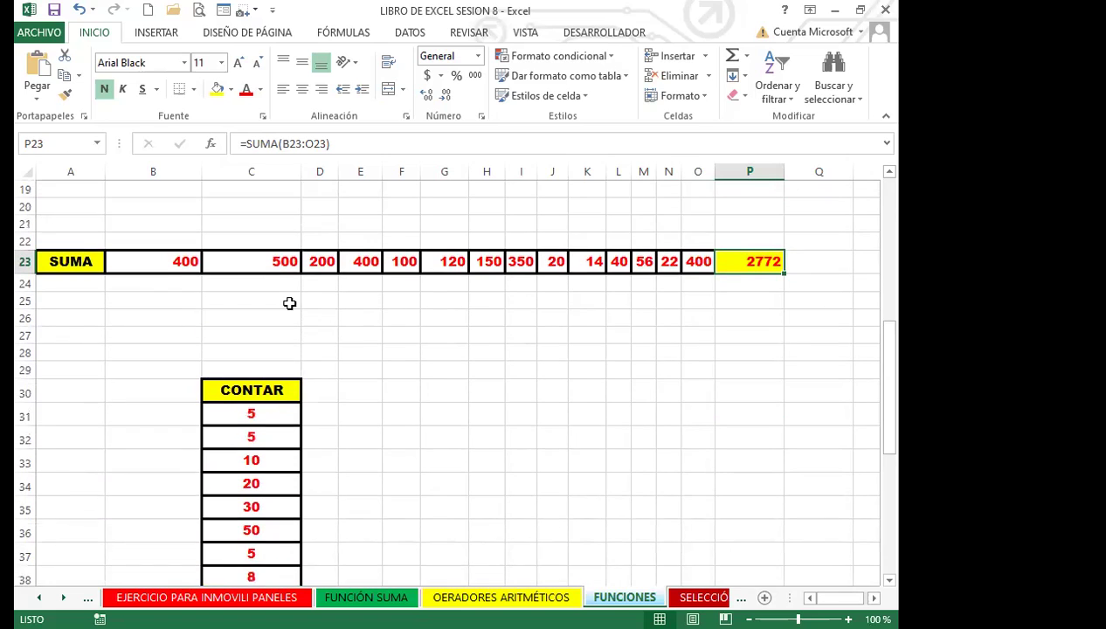
click(254, 257)
click(723, 260)
scroll(325, 435, down, 1)
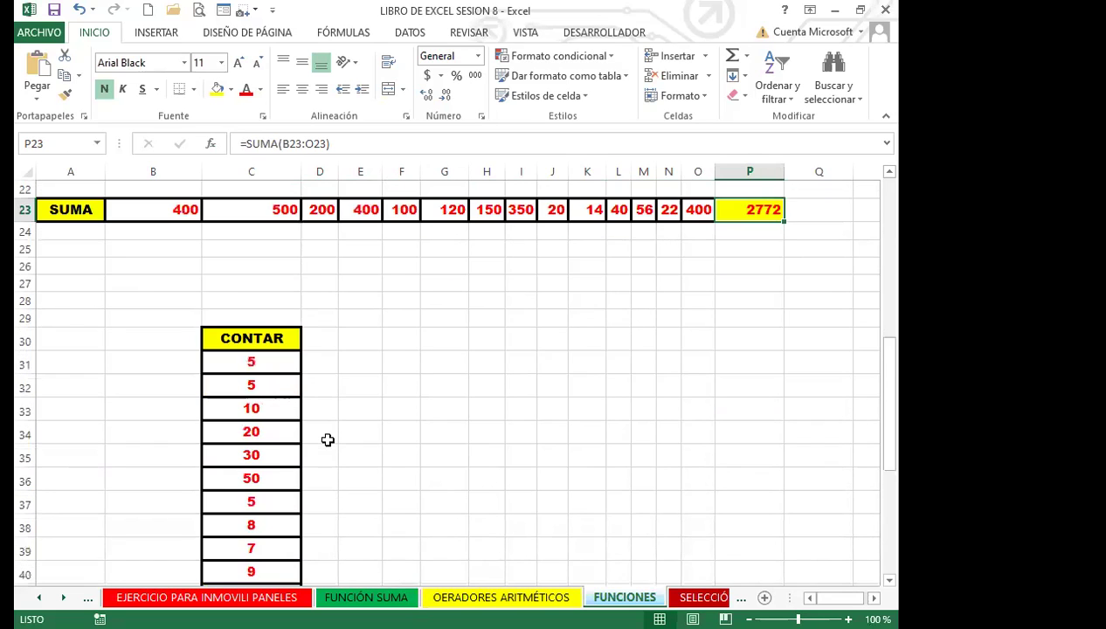
Count the CONTAR column's values in the RESPUESTA cell C49 with the CONTAR function over C31:C47.
click(277, 332)
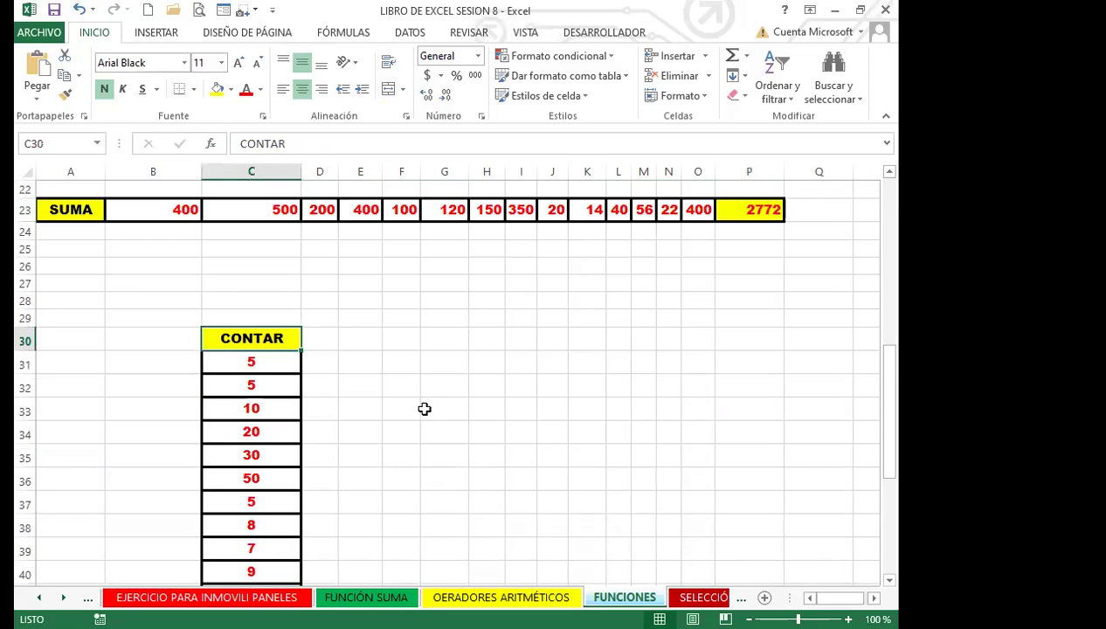
scroll(386, 451, down, 5)
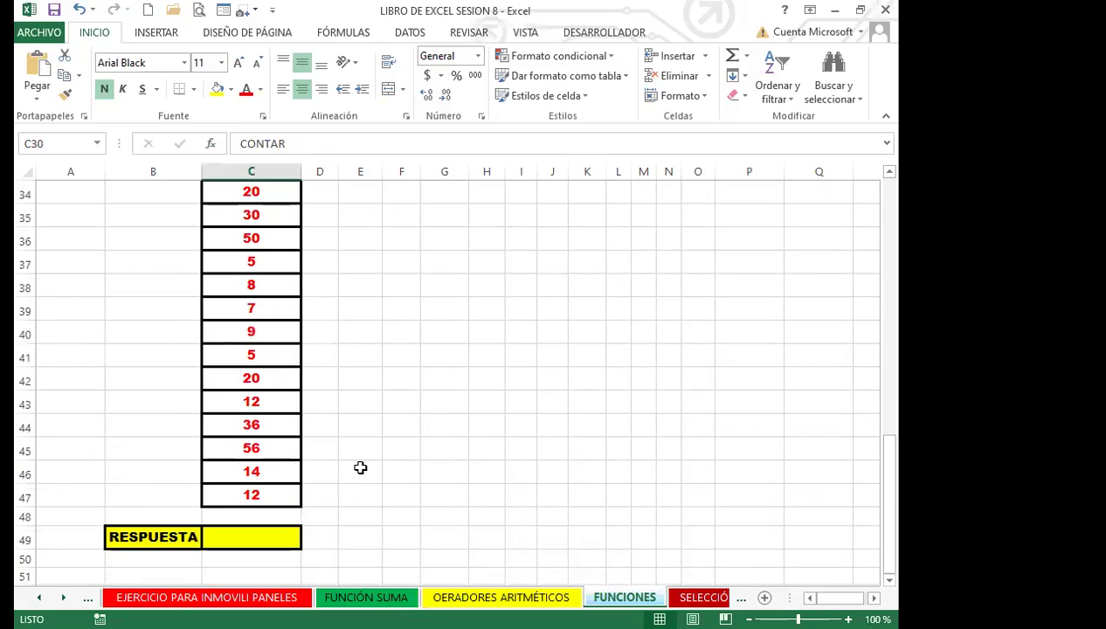
click(267, 471)
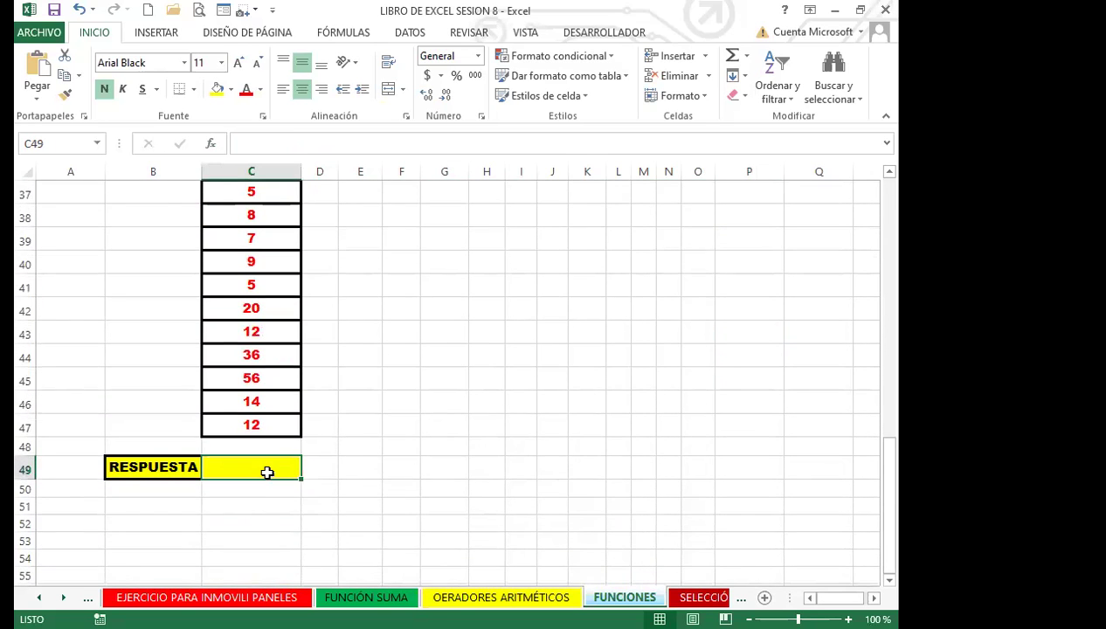
text(=C)
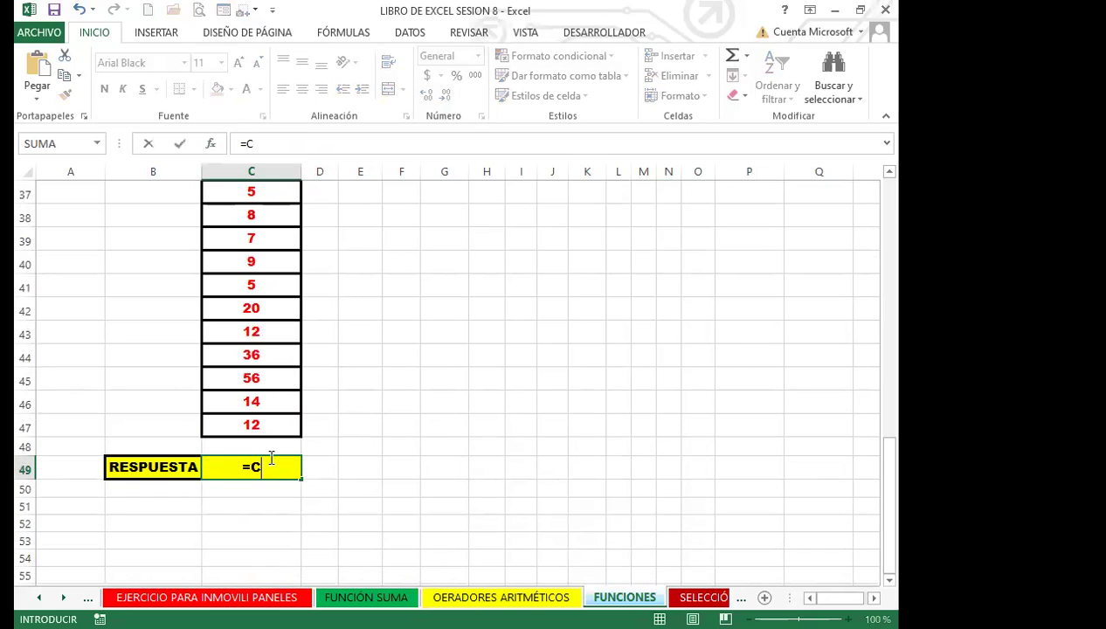
text(ON)
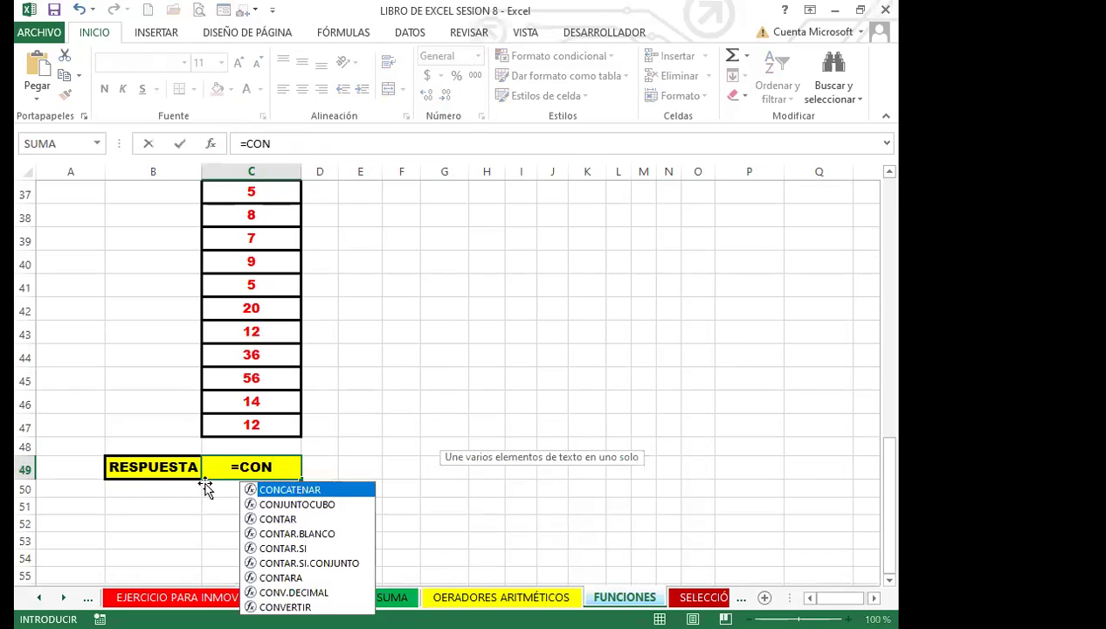
click(284, 522)
key(Tab)
scroll(166, 419, up, 3)
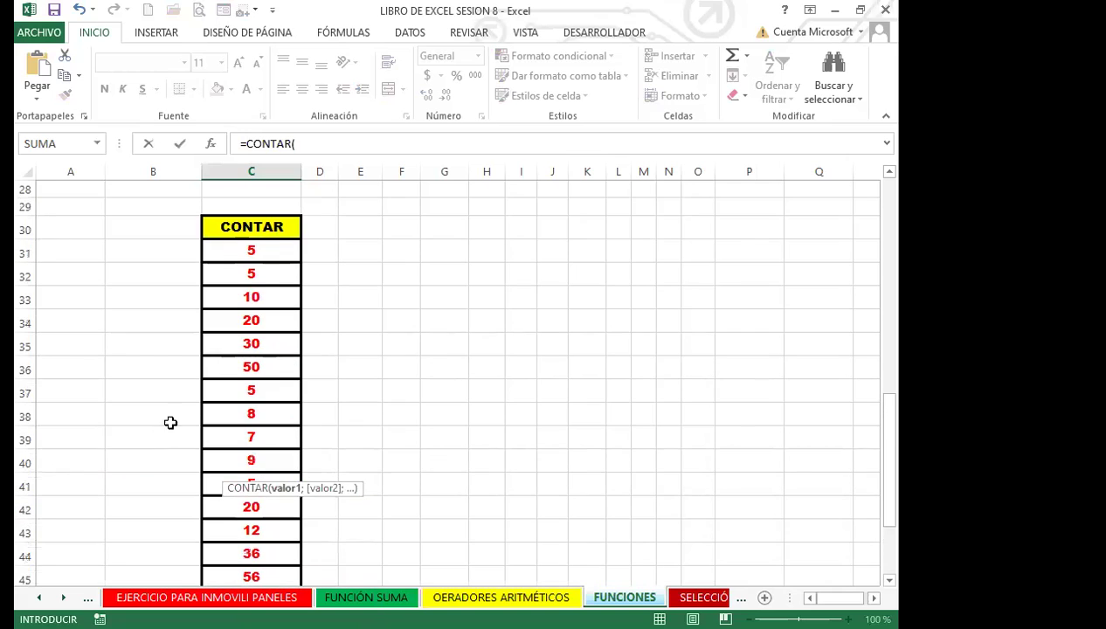
click(269, 258)
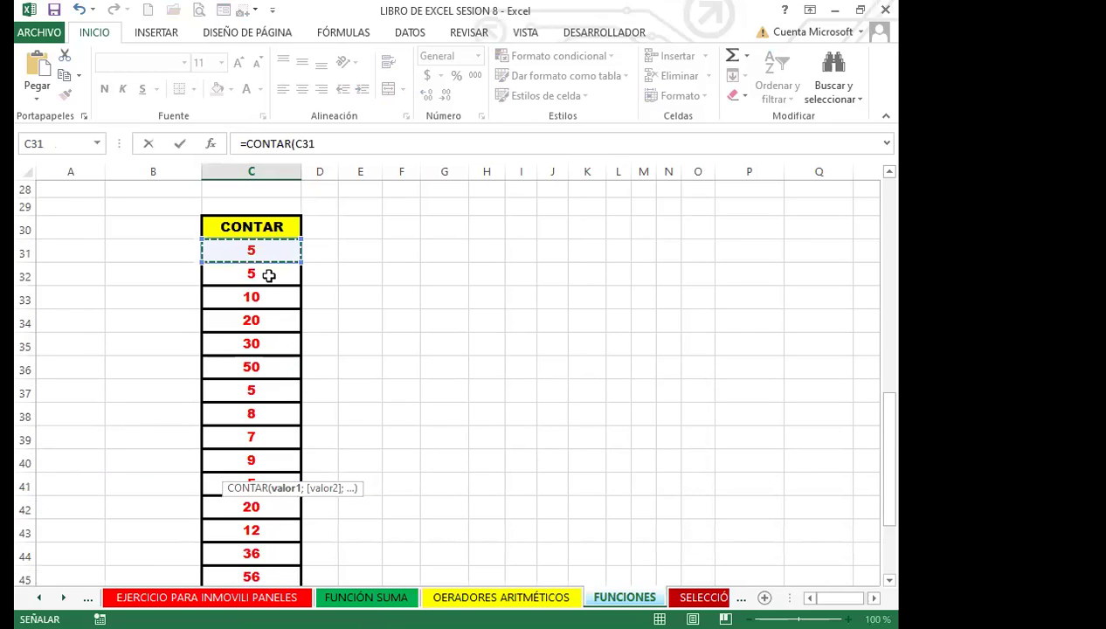
key(ctrl+shift+Down)
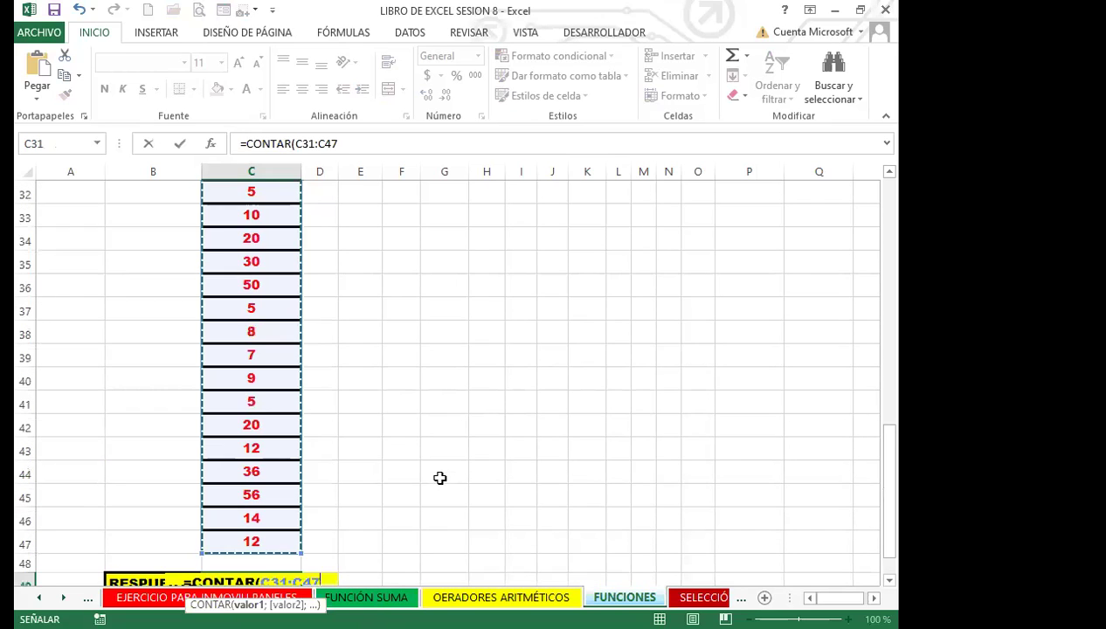
scroll(376, 349, down, 2)
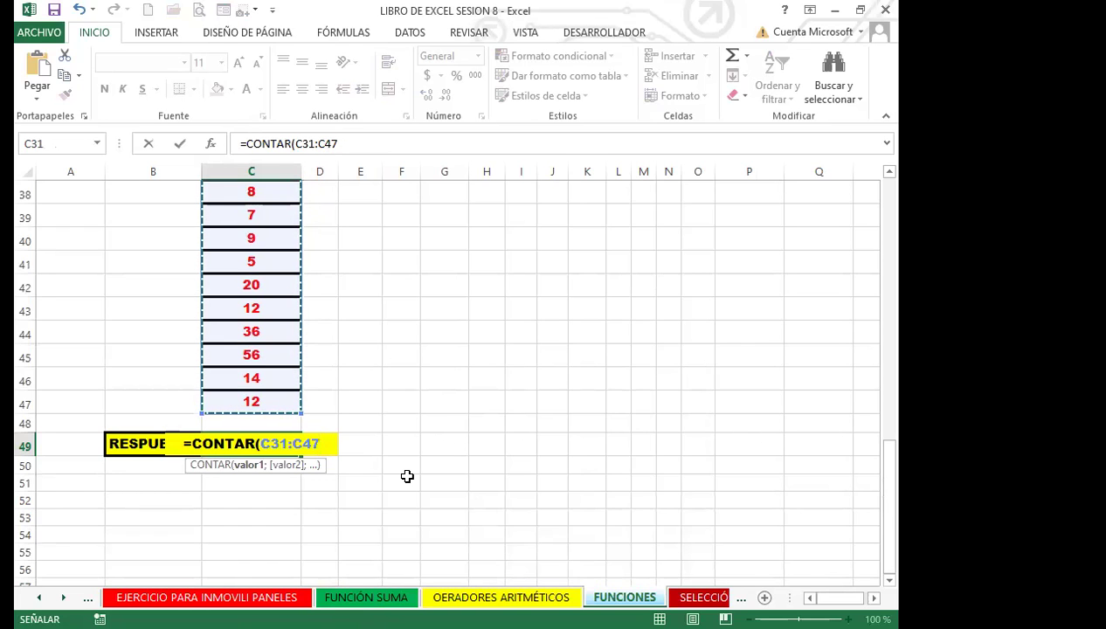
key(Return)
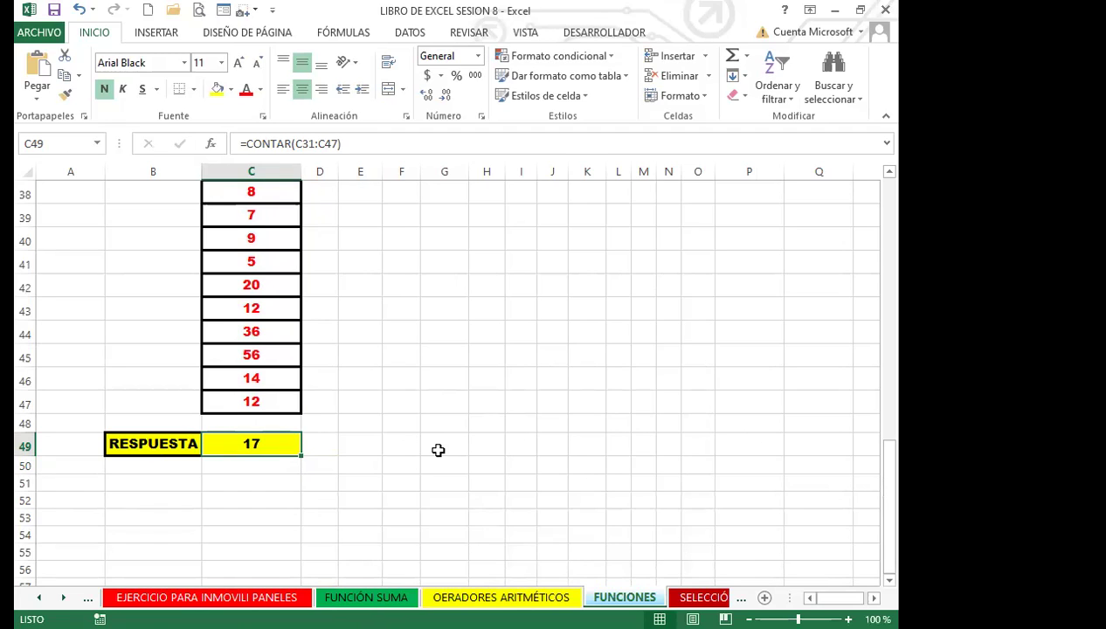
Reveal the hidden row numbers in B31:B47 by setting their font colour to black.
scroll(184, 419, up, 1)
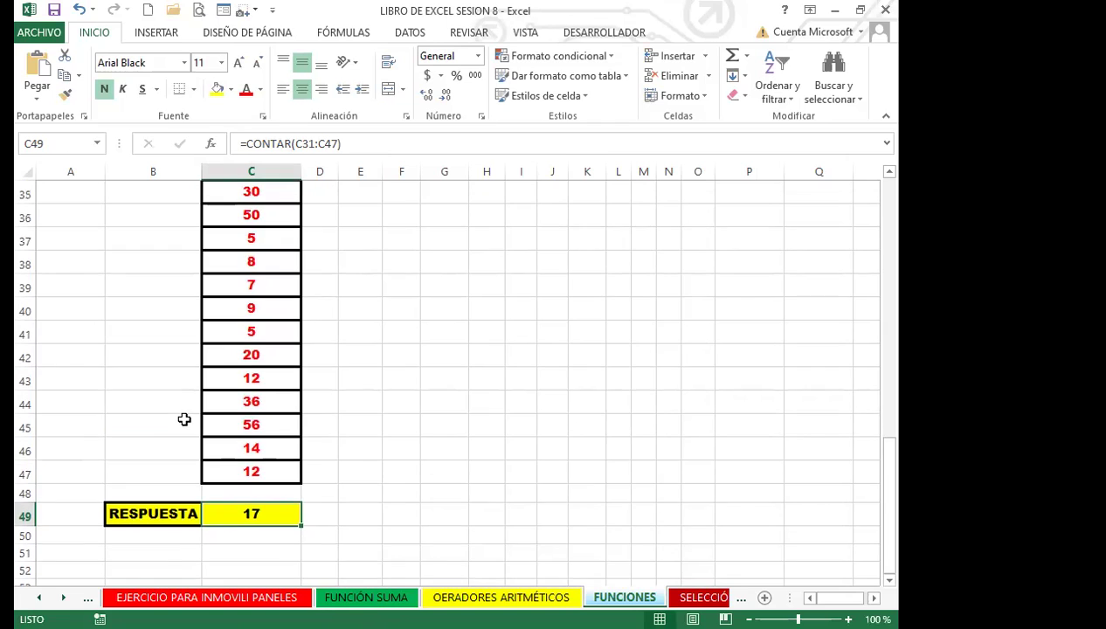
scroll(184, 419, up, 2)
drag(173, 239, 170, 577)
drag(173, 530, 170, 568)
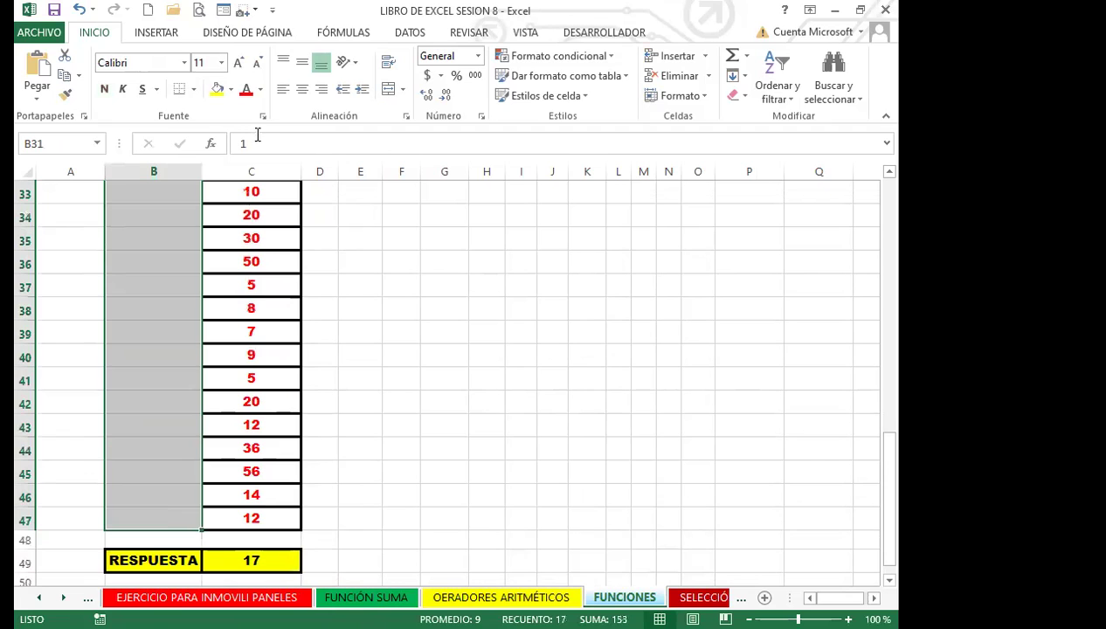
click(262, 90)
click(258, 111)
scroll(341, 488, up, 4)
click(341, 488)
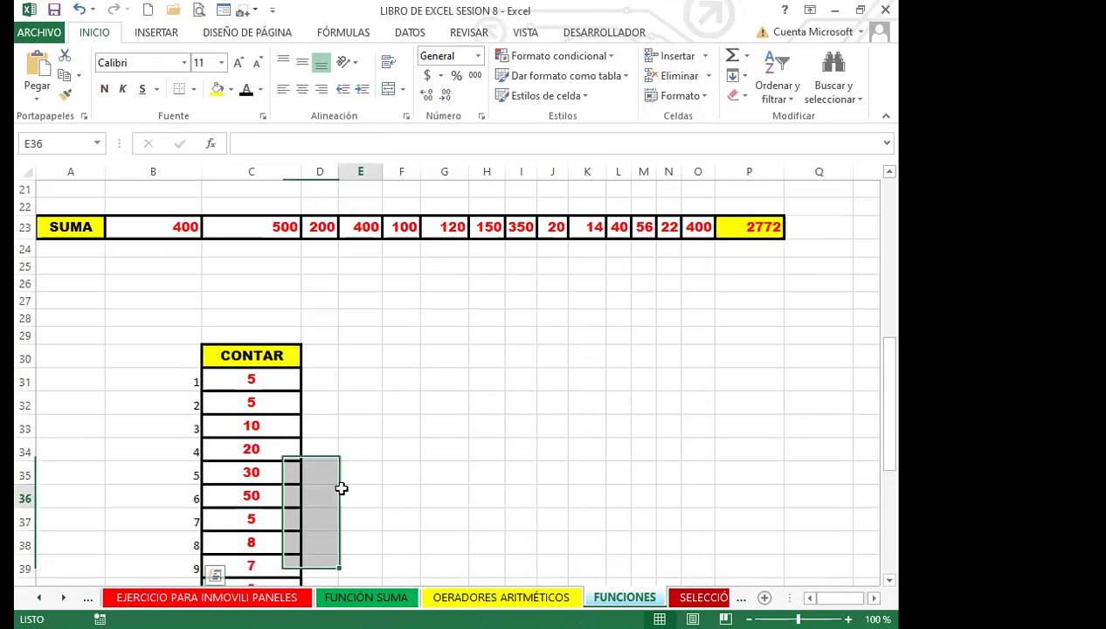
Check the CONTAR formula in C49 against the numbered list, going through the individual values from C47 up to C40.
scroll(354, 445, down, 3)
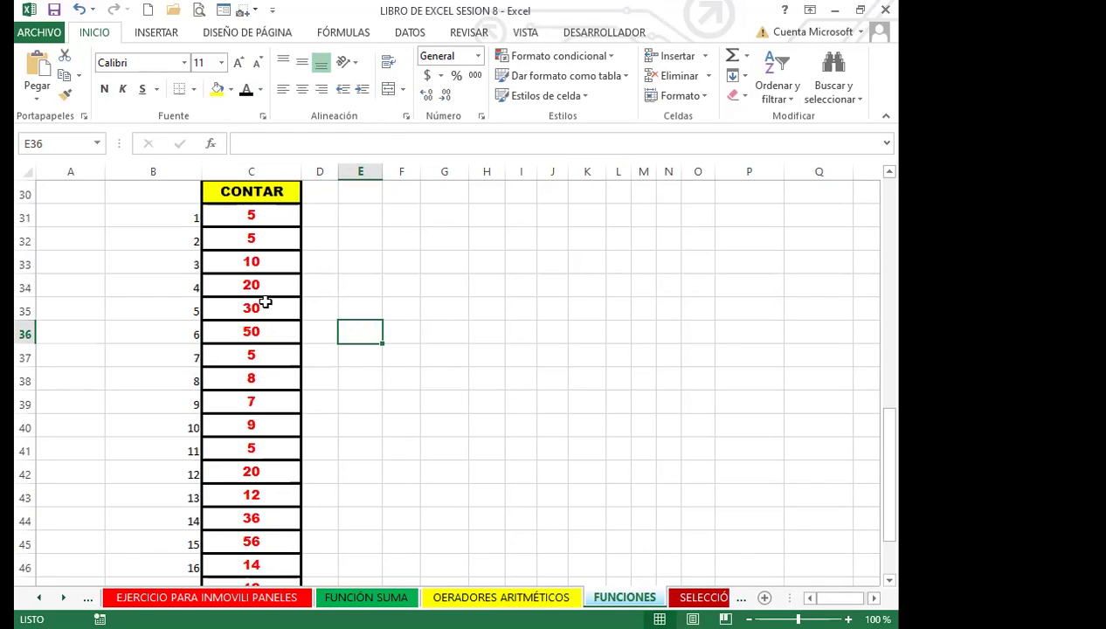
scroll(199, 432, down, 3)
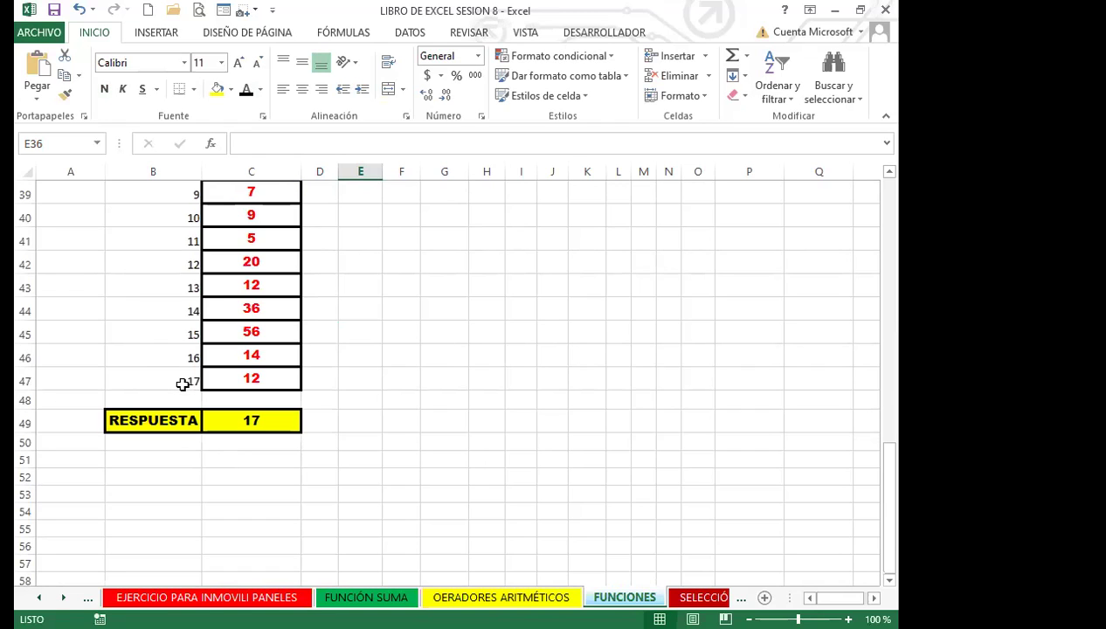
click(276, 421)
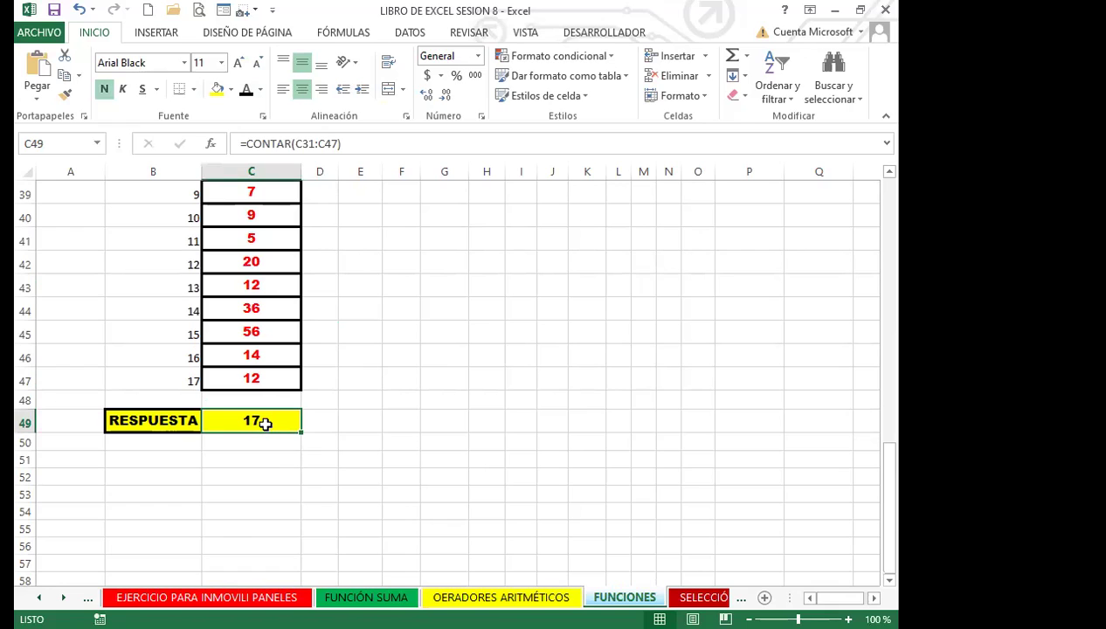
click(279, 378)
click(279, 353)
click(281, 329)
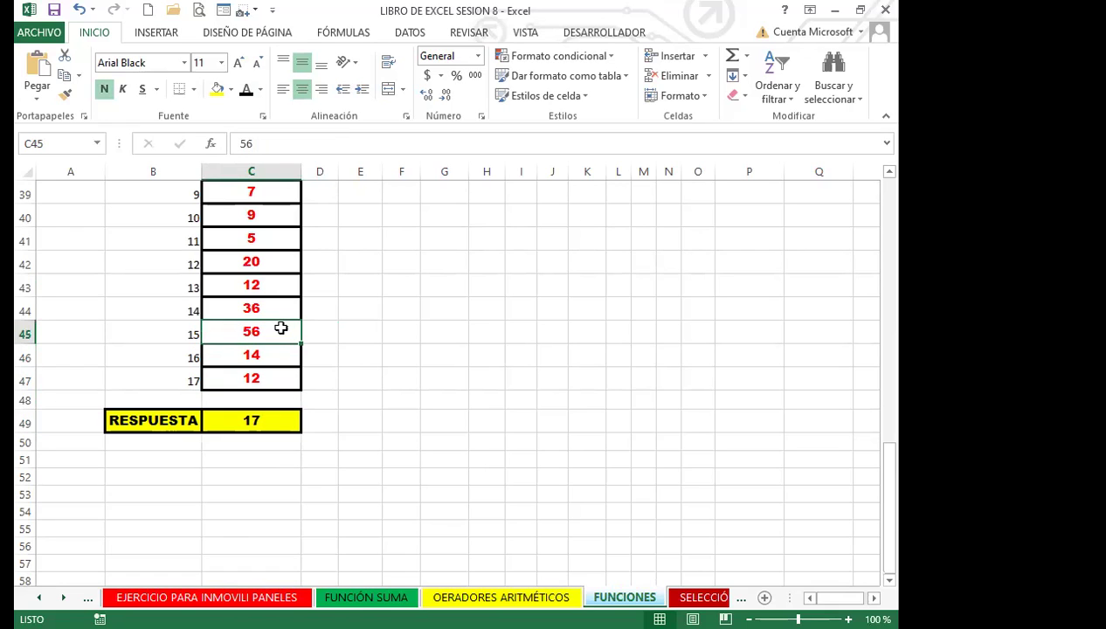
click(280, 307)
click(280, 285)
click(280, 261)
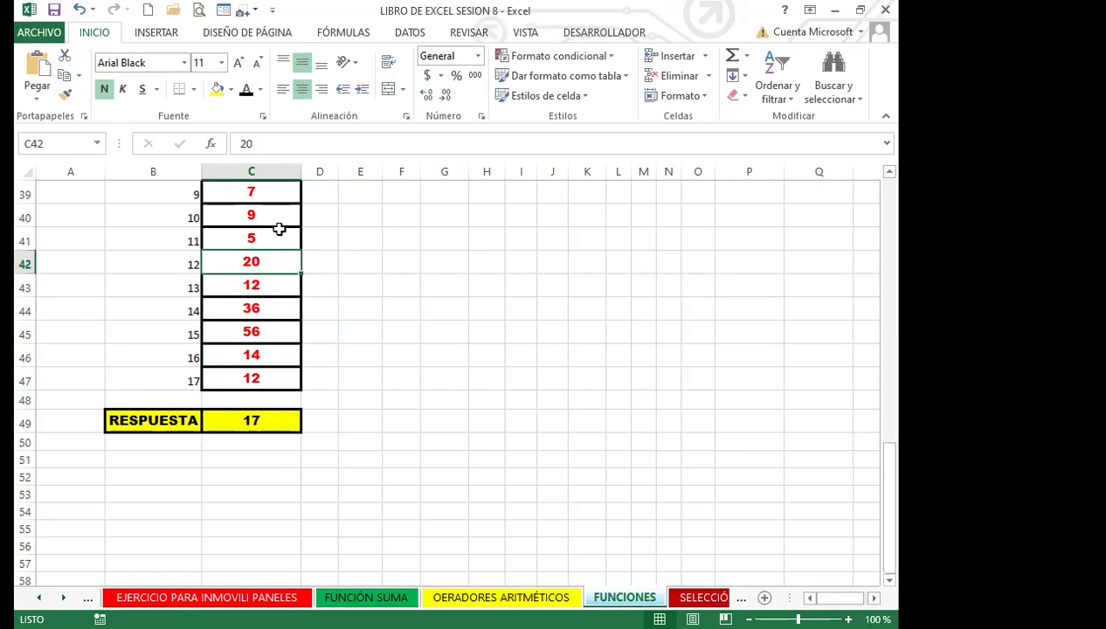
click(278, 230)
click(276, 210)
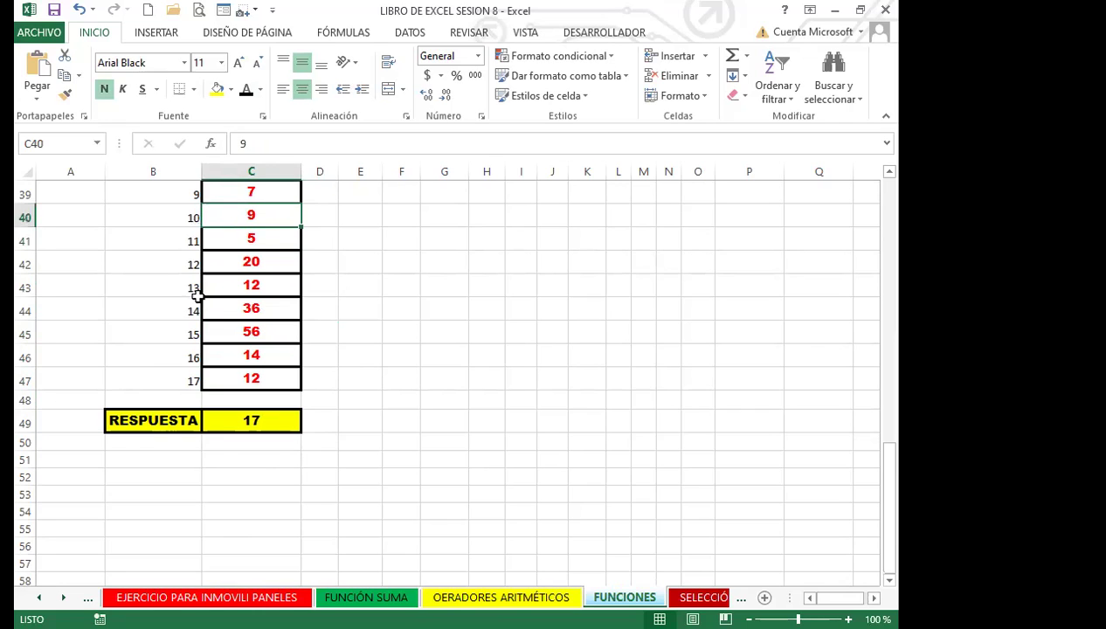
Recheck the RESPUESTA formula in C49 against the values in C42 and C43.
click(264, 267)
click(237, 420)
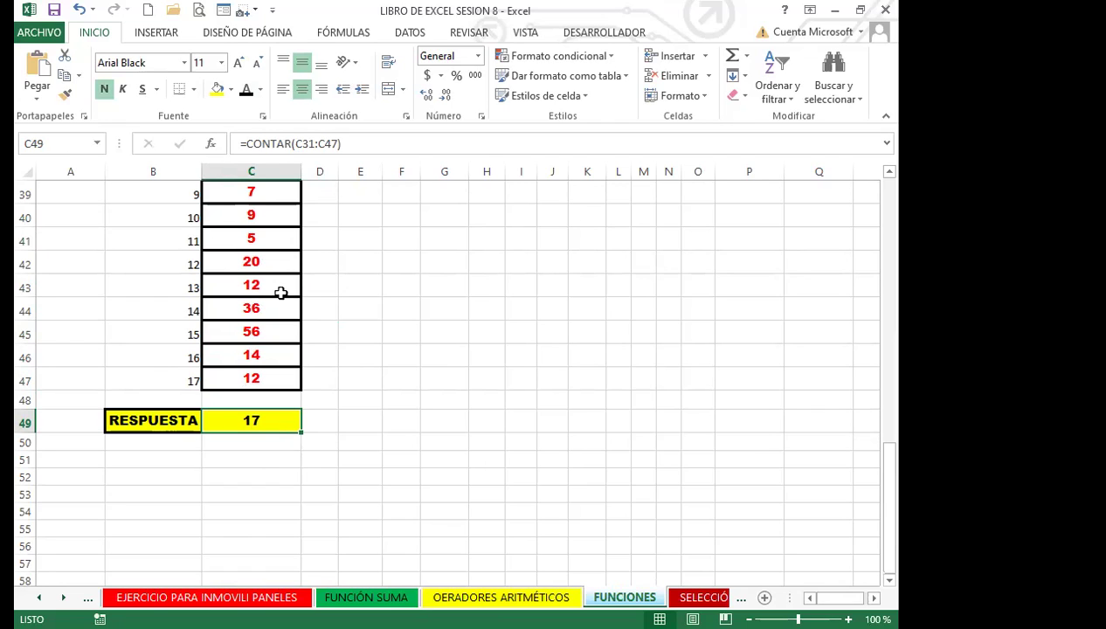
click(231, 281)
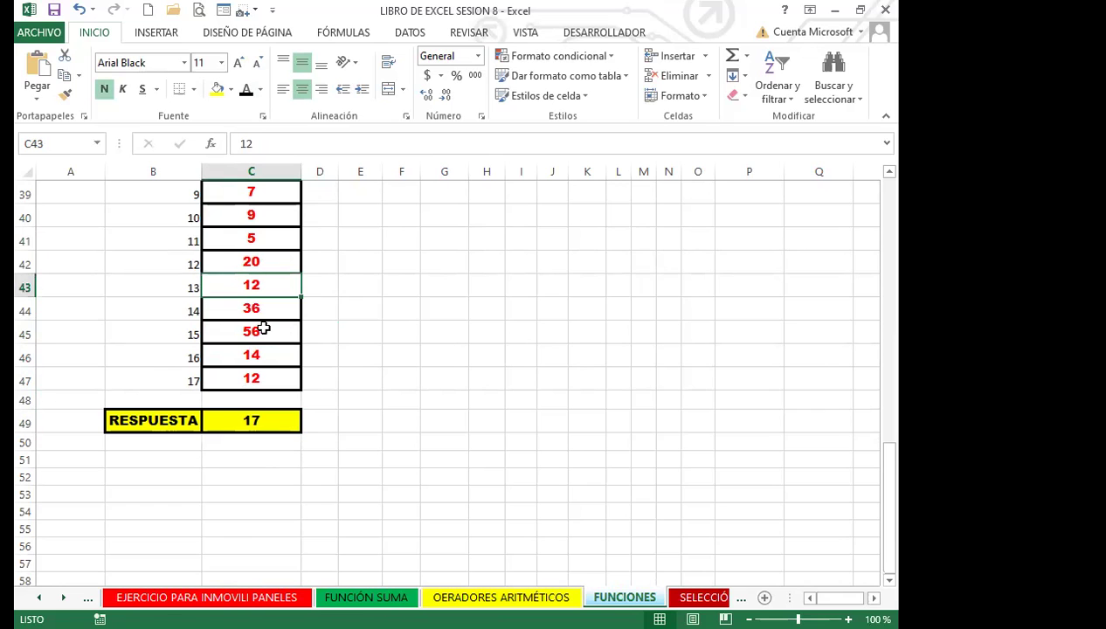
scroll(254, 352, up, 2)
scroll(271, 353, down, 3)
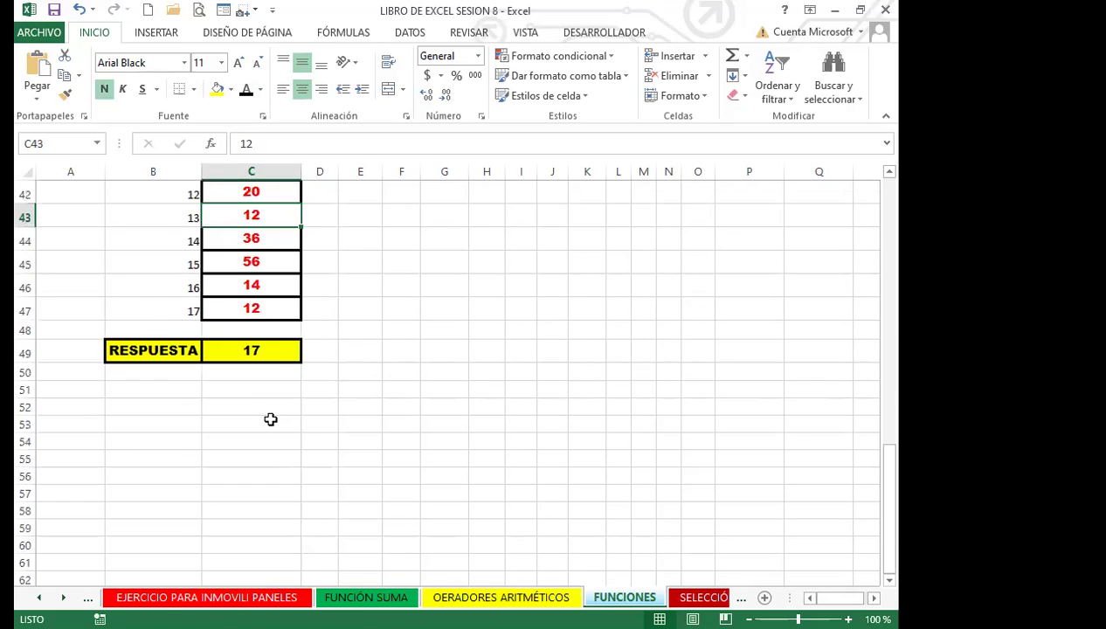
click(276, 349)
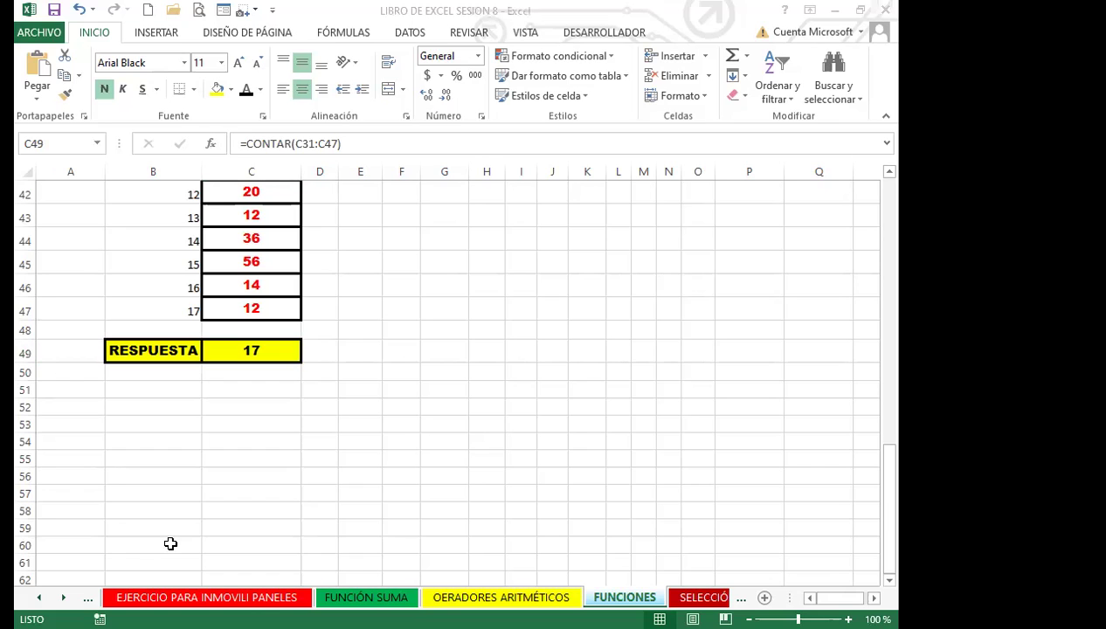
Compare the SUMA formula in P23 with the CONTAR formula in C49, alternating between the two result cells.
scroll(363, 400, up, 1)
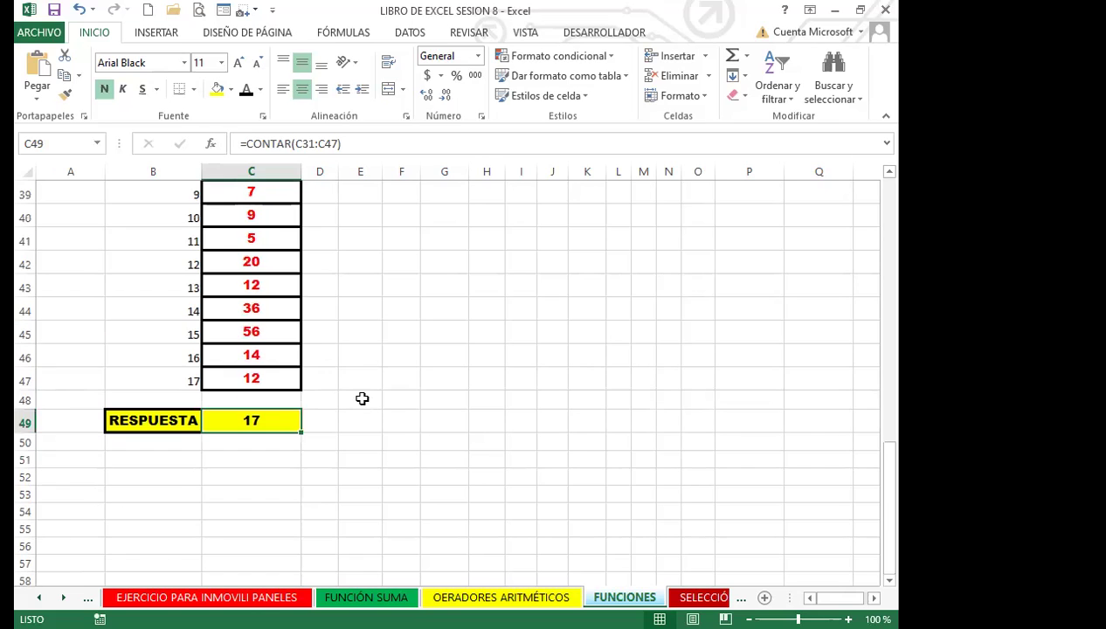
scroll(358, 393, up, 9)
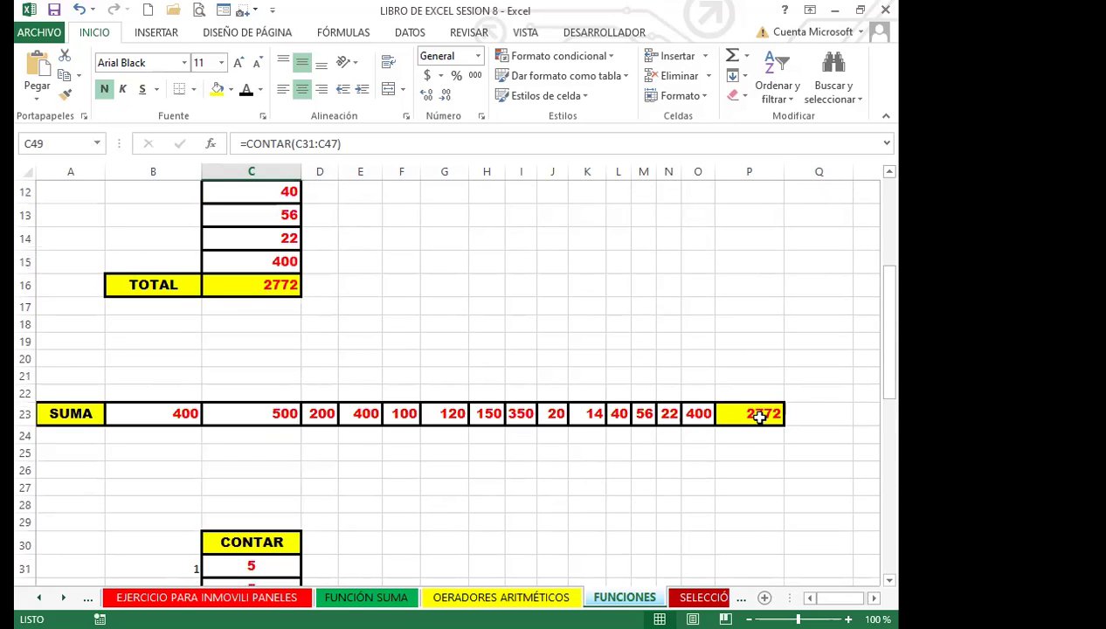
click(760, 417)
scroll(388, 462, down, 2)
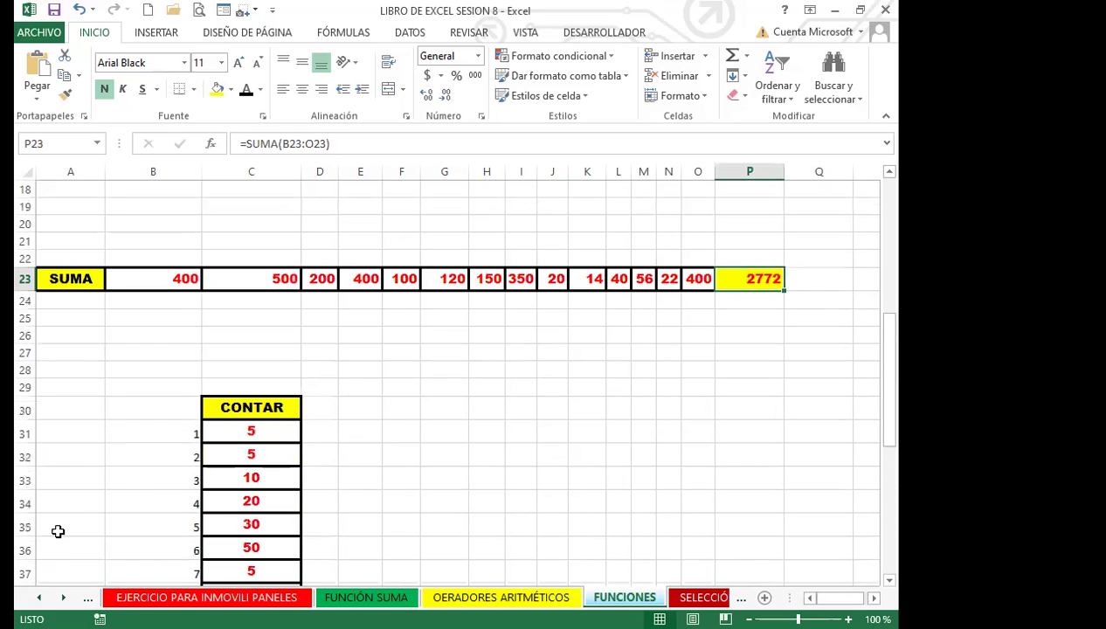
scroll(119, 511, down, 7)
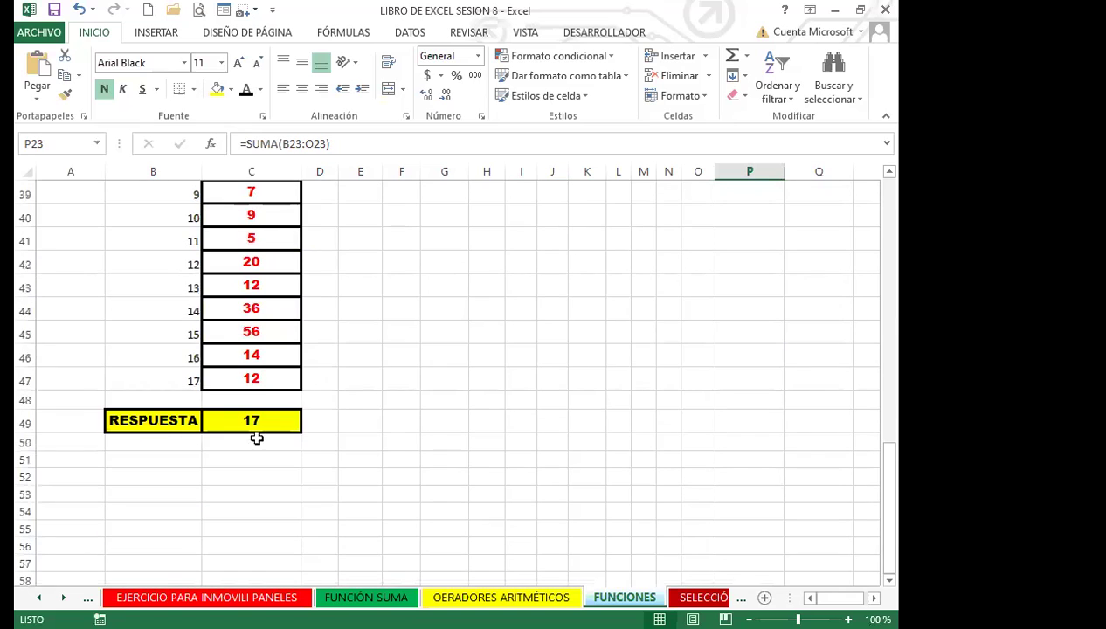
click(278, 417)
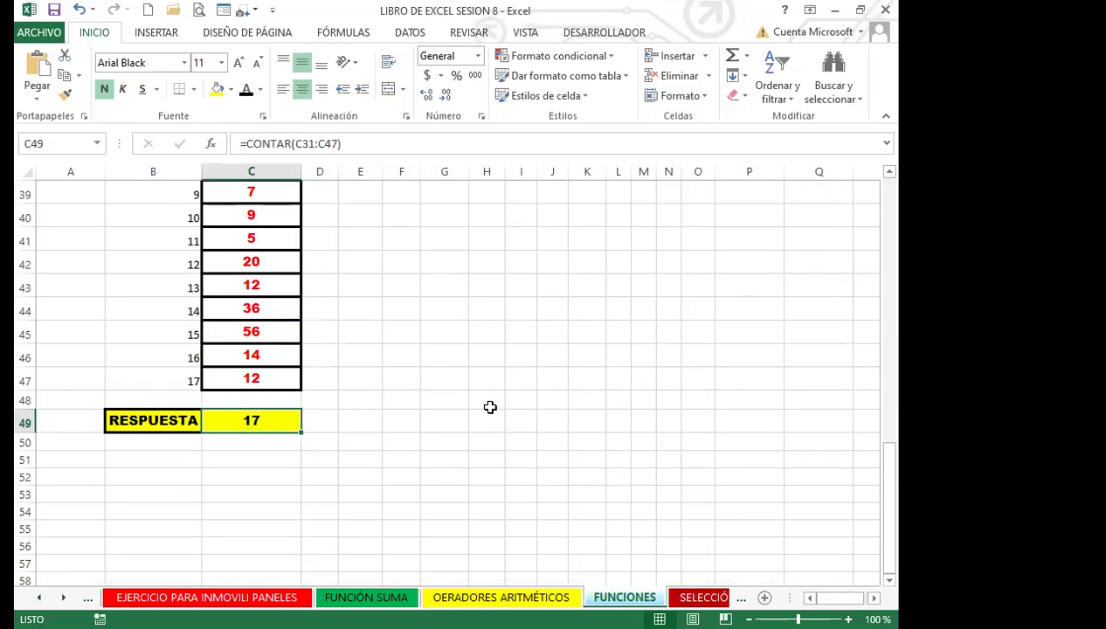
scroll(490, 407, up, 10)
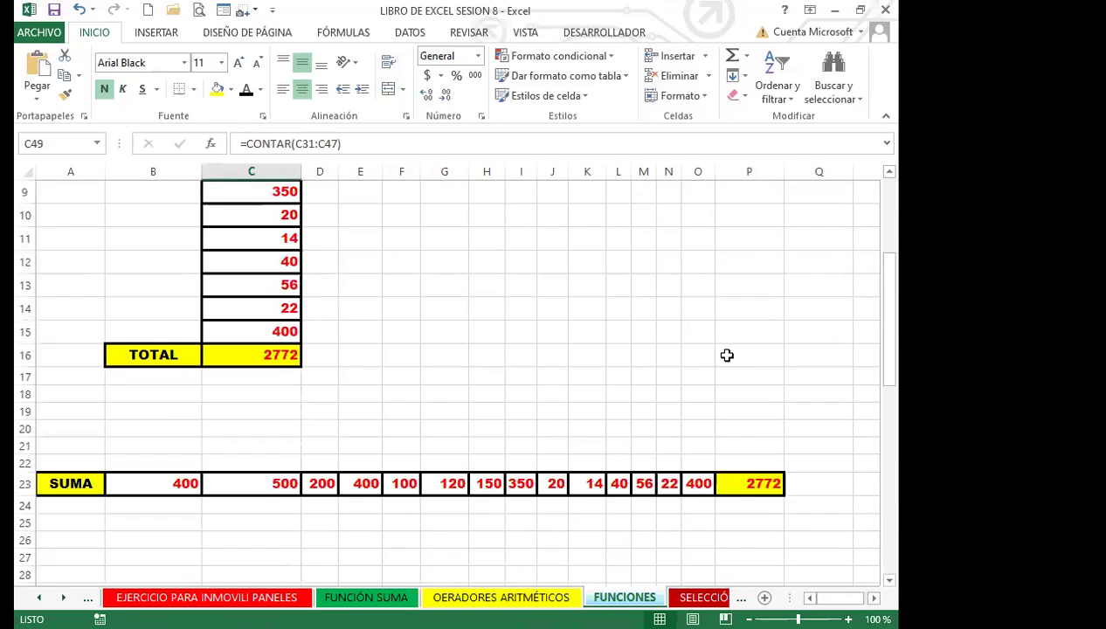
click(738, 483)
scroll(291, 439, down, 9)
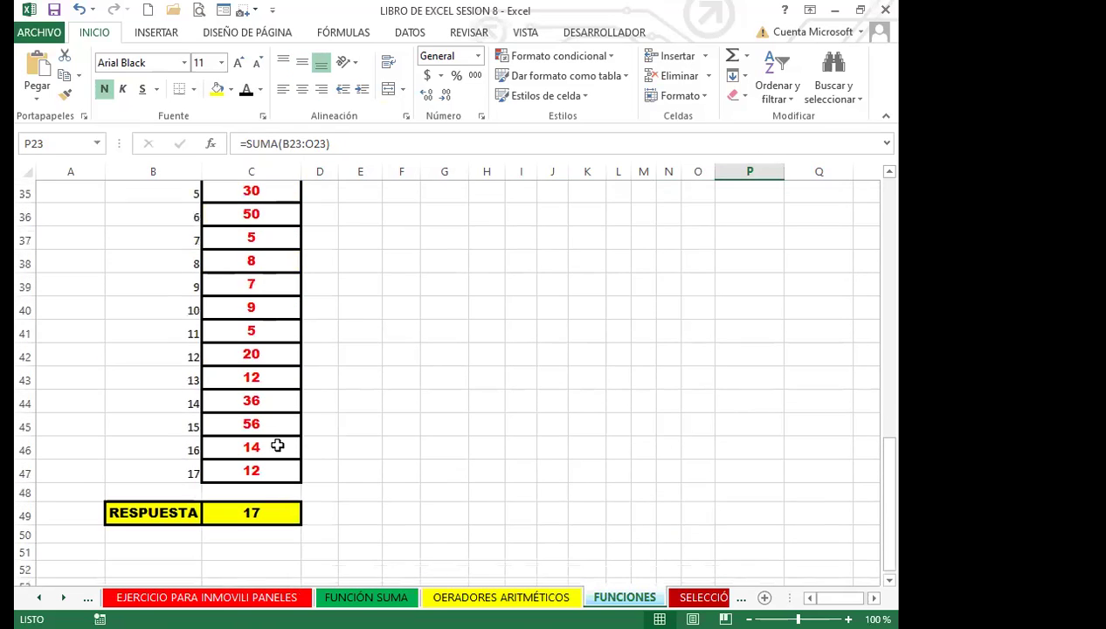
click(254, 489)
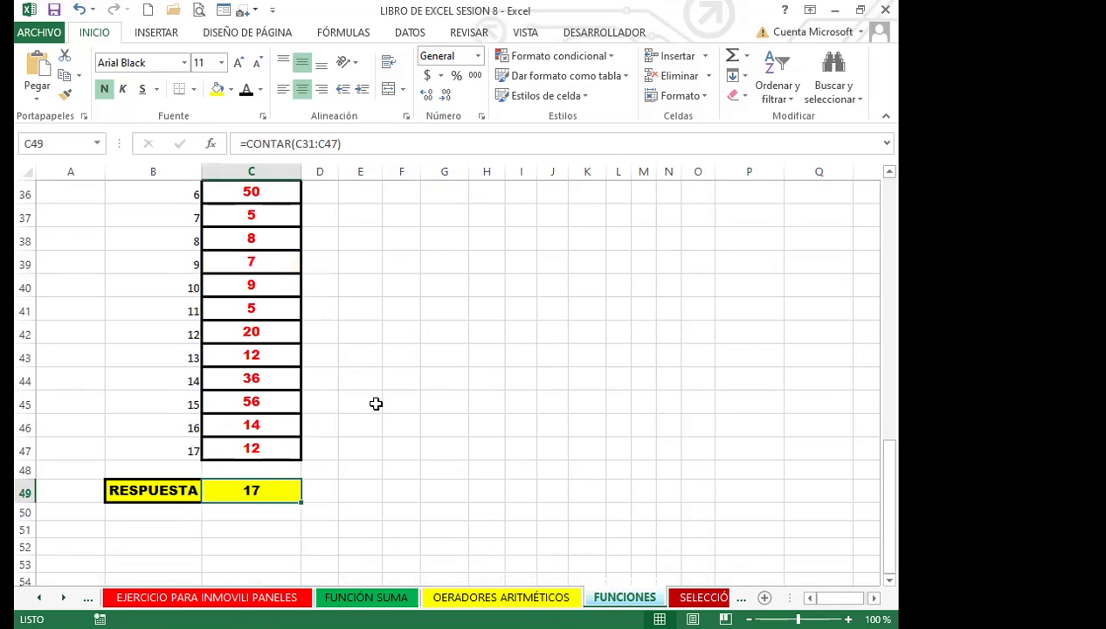
scroll(376, 402, up, 9)
click(750, 486)
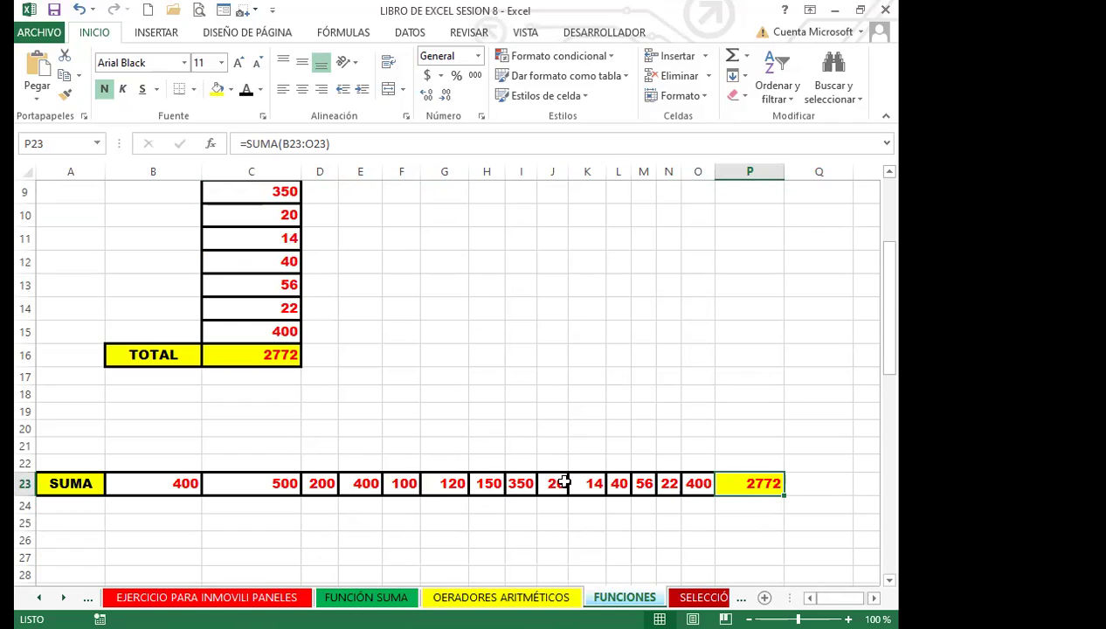
Review the CONTAR formula in C49 once more and look back over the TOTAL column and SUMA row.
scroll(306, 469, down, 3)
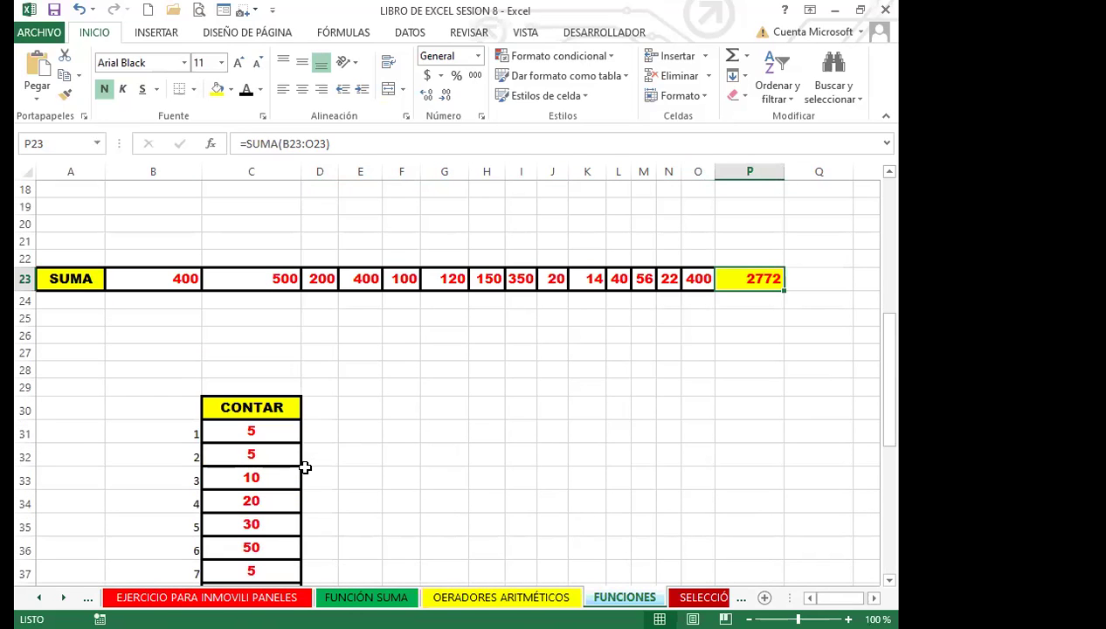
scroll(305, 468, down, 5)
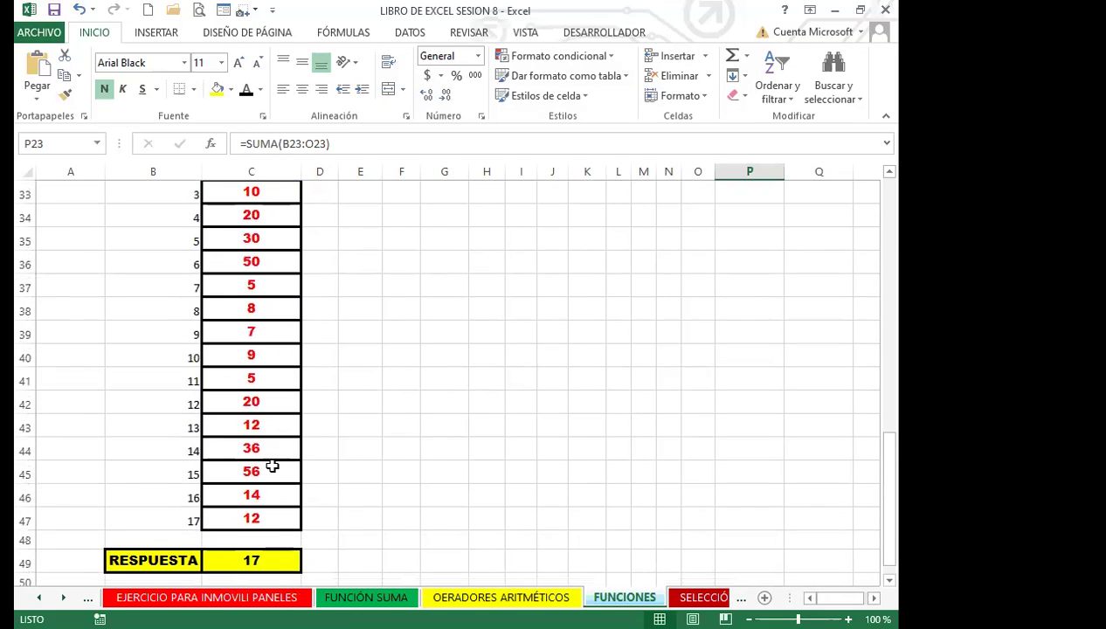
scroll(273, 468, down, 1)
click(293, 491)
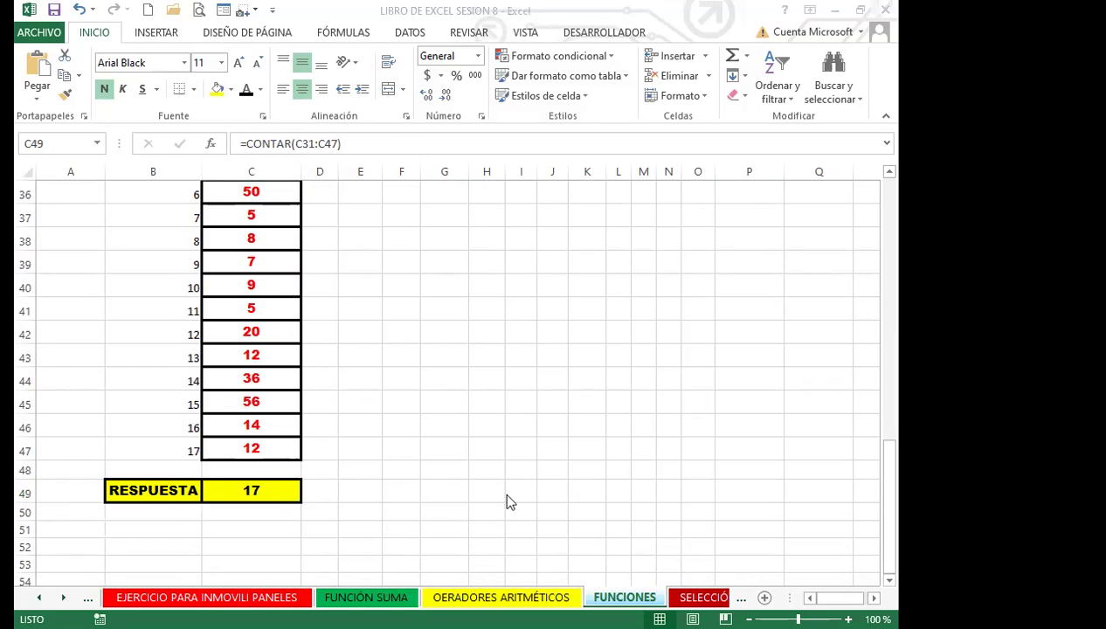
click(276, 491)
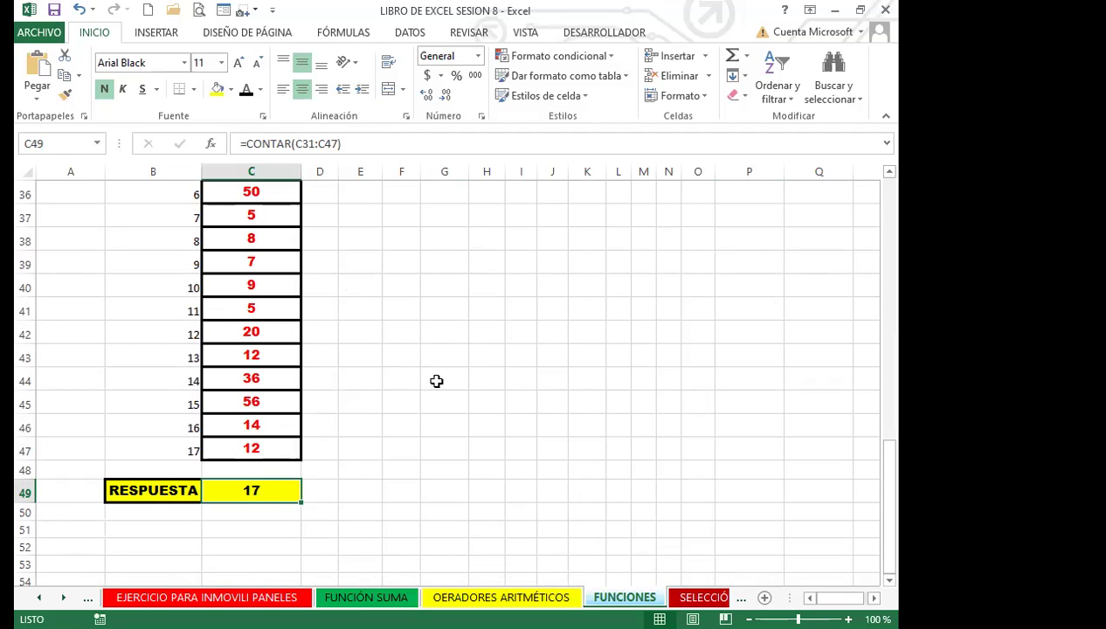
scroll(417, 439, up, 11)
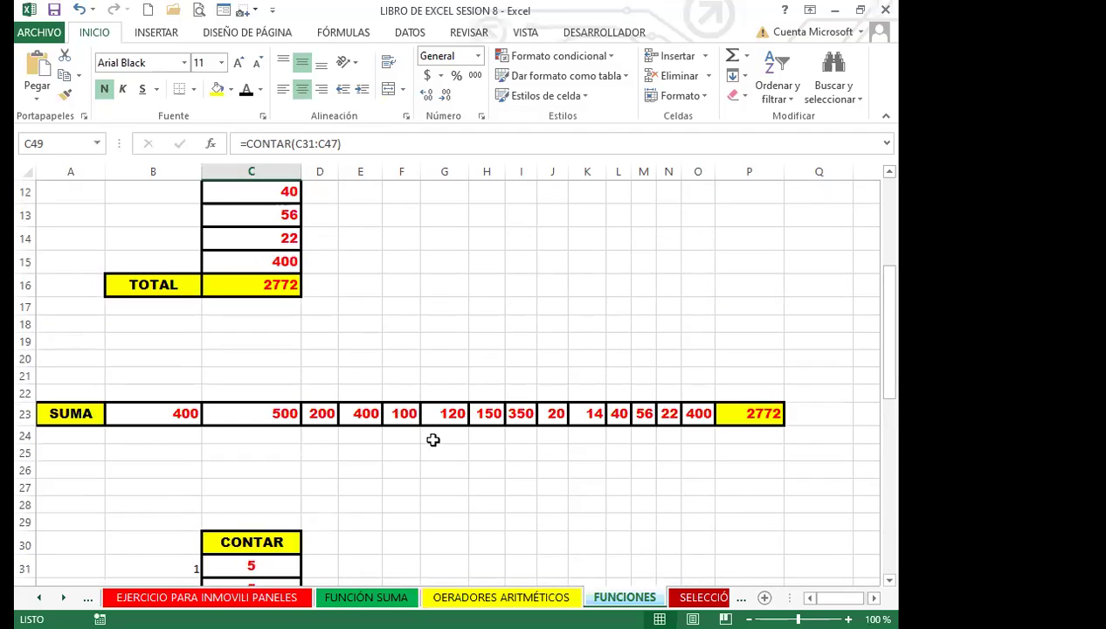
scroll(432, 423, up, 1)
scroll(432, 423, down, 5)
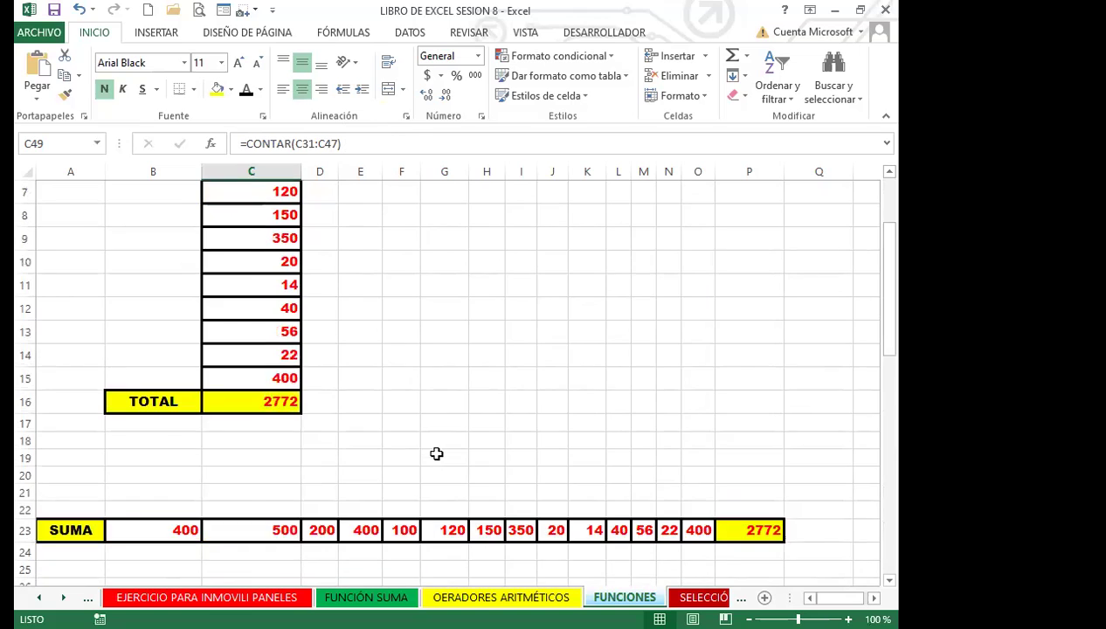
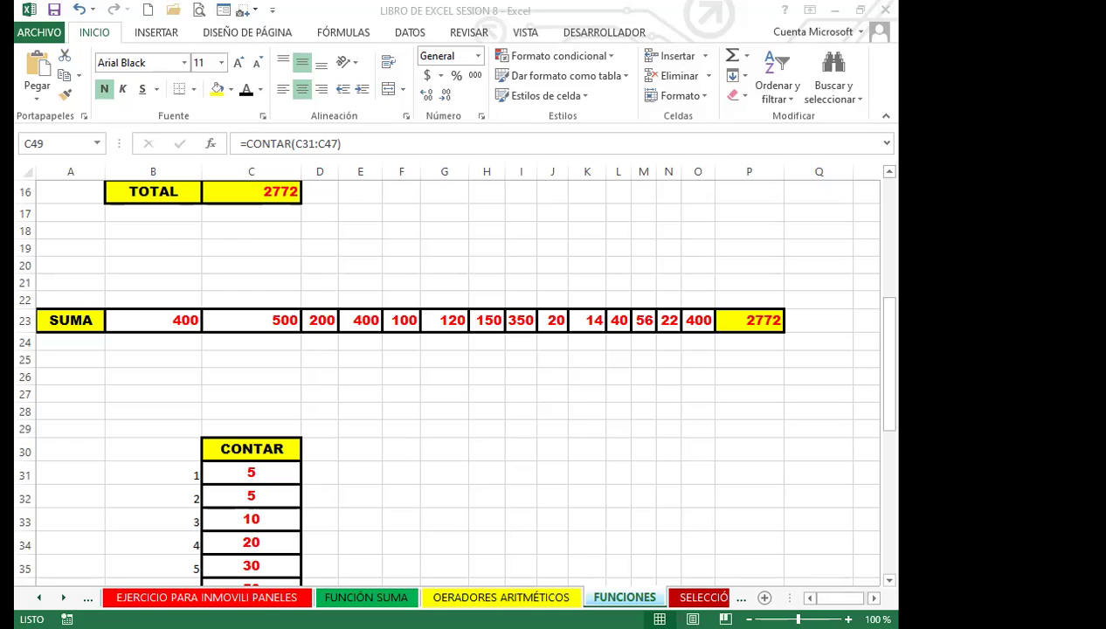
Consult the CELDAS EN BLANCO slide in PowerPoint, and return to Excel on the SELECCIÓN DE CELDAS EN BLANCO sheet.
key(alt+Tab)
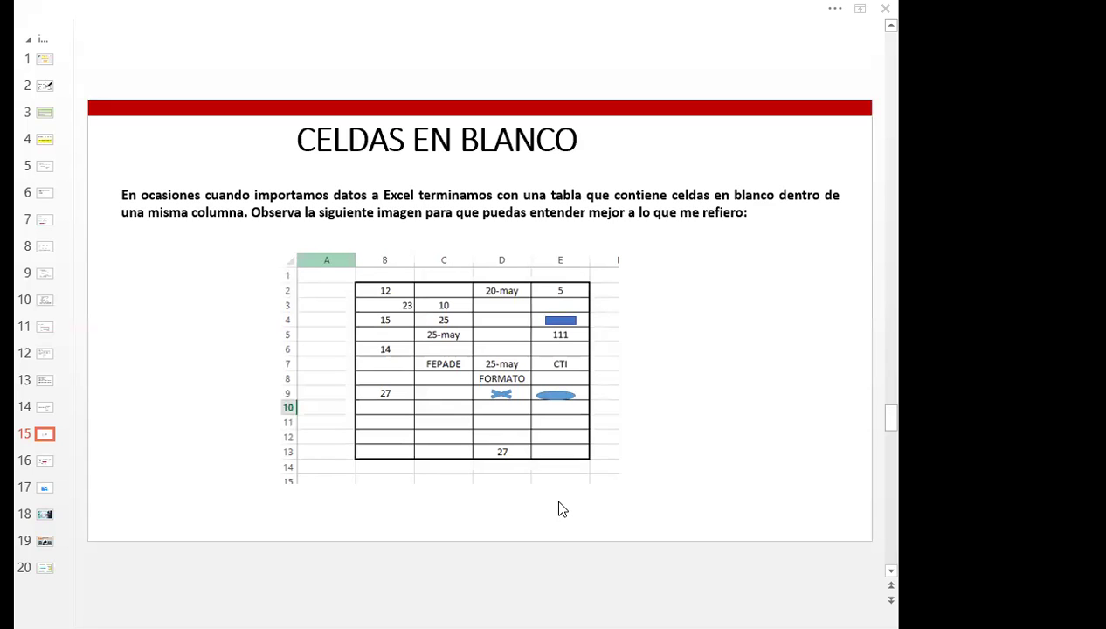
key(alt+Tab)
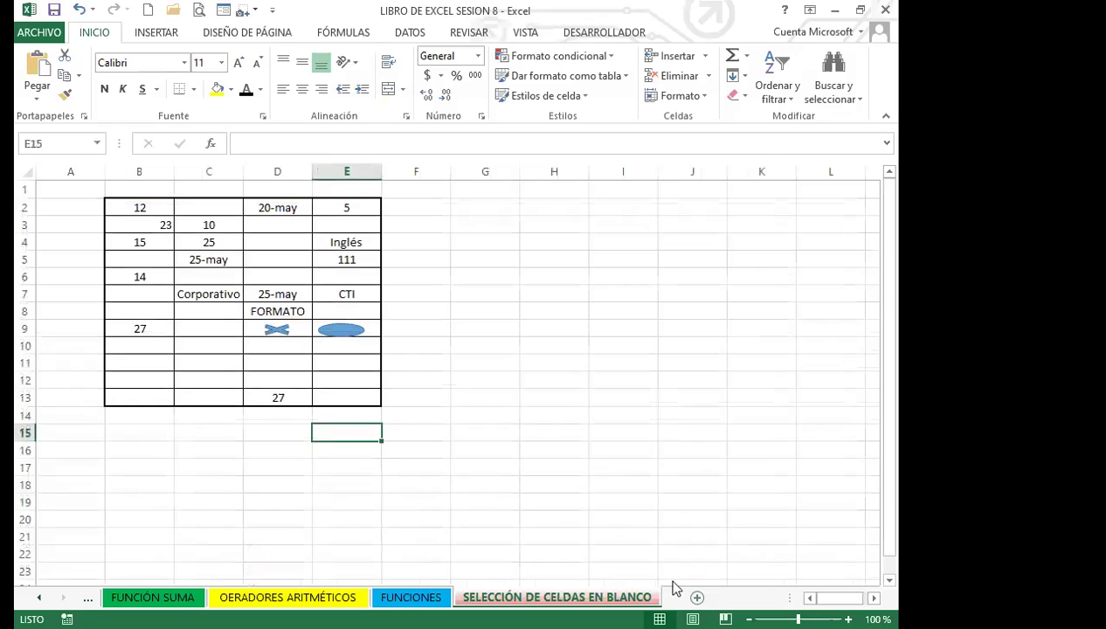
Examine the blank cell C9 and the cross and ellipse shapes lying over D9 and E9.
click(226, 325)
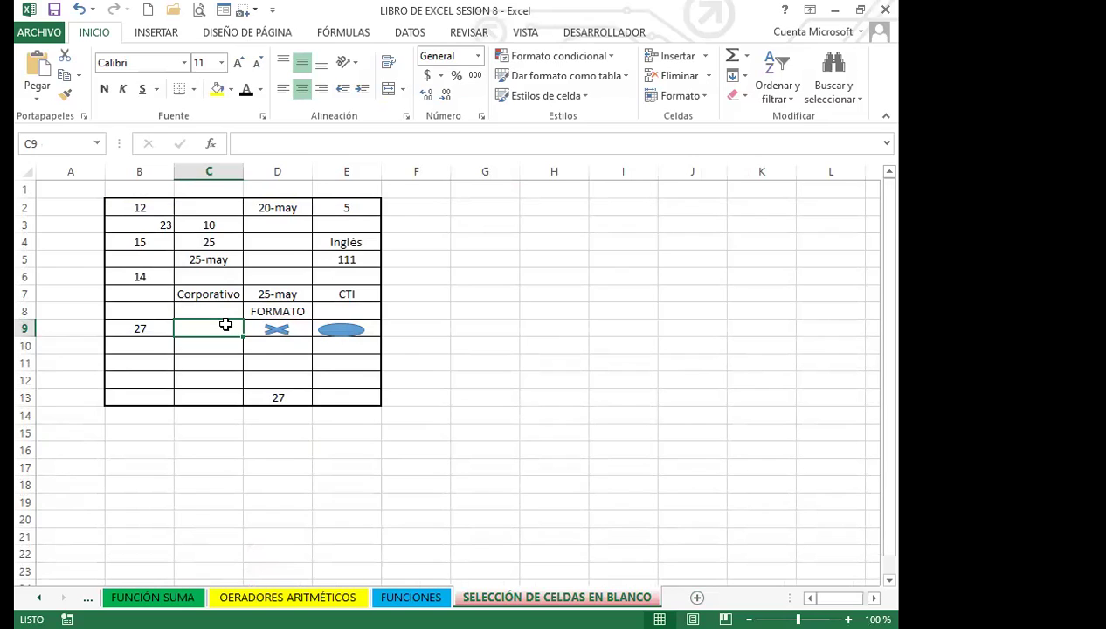
click(278, 329)
click(339, 329)
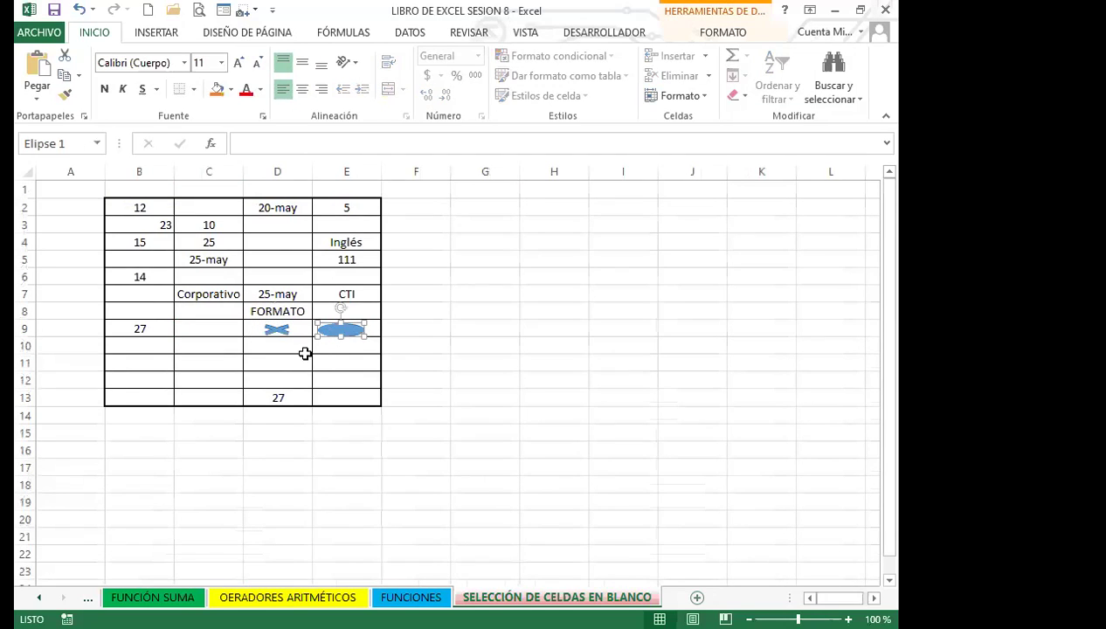
click(278, 361)
click(276, 331)
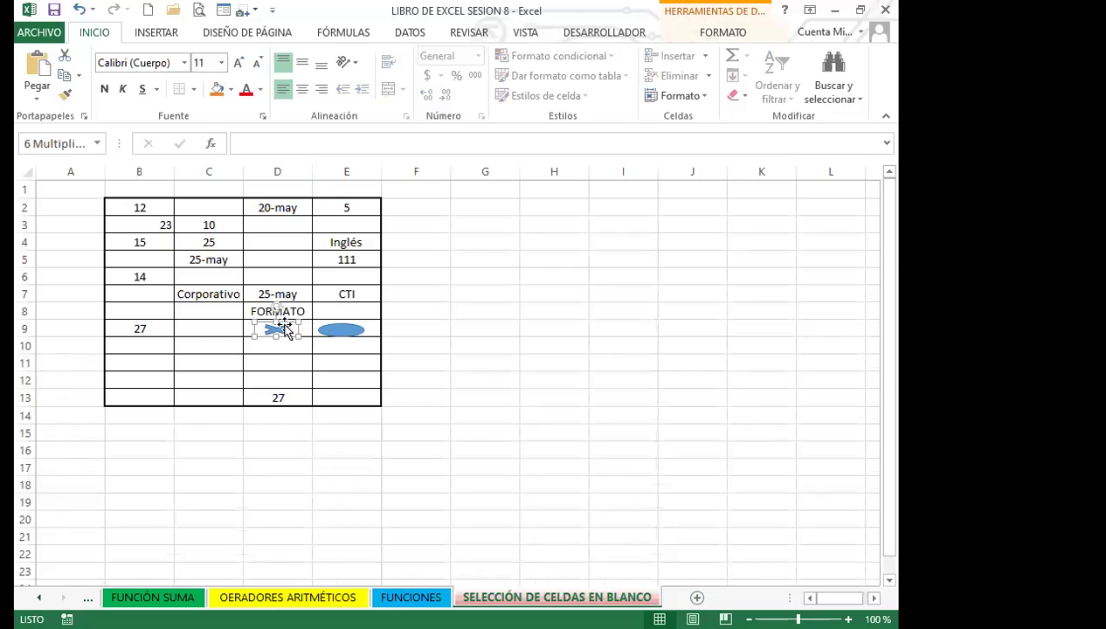
click(336, 332)
click(292, 376)
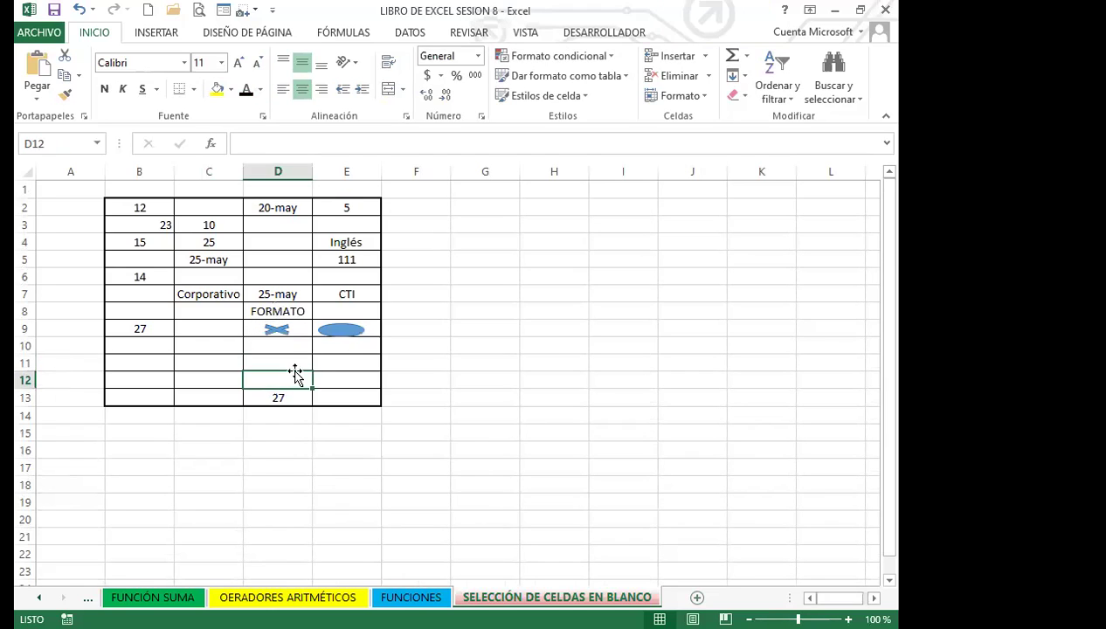
Inspect the cross over D9 and shift the ellipse slightly within cell E9.
click(276, 335)
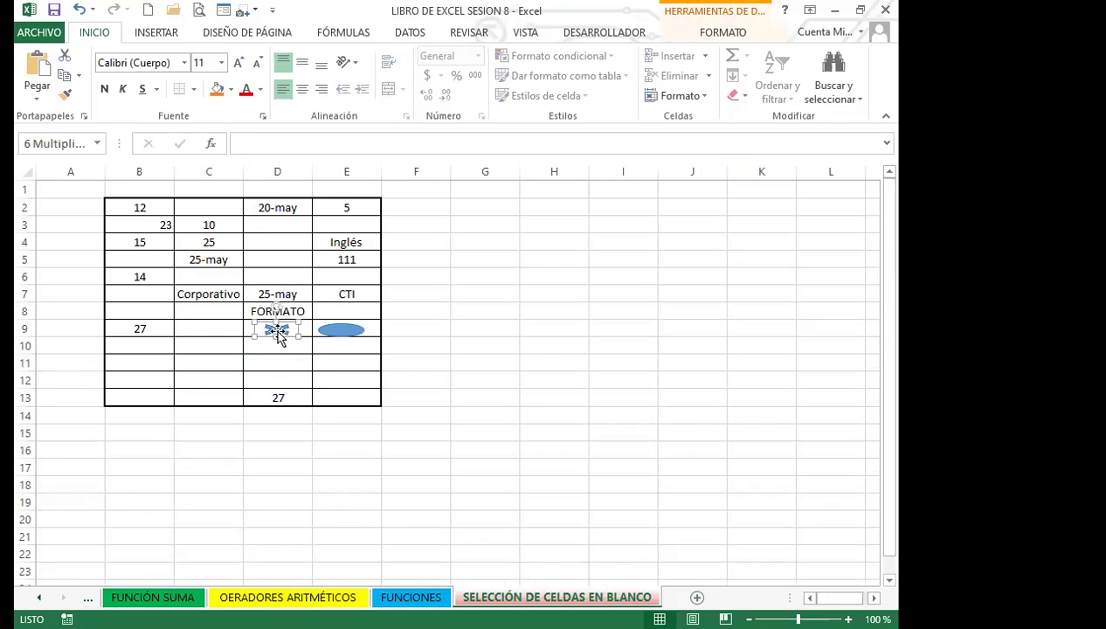
click(329, 333)
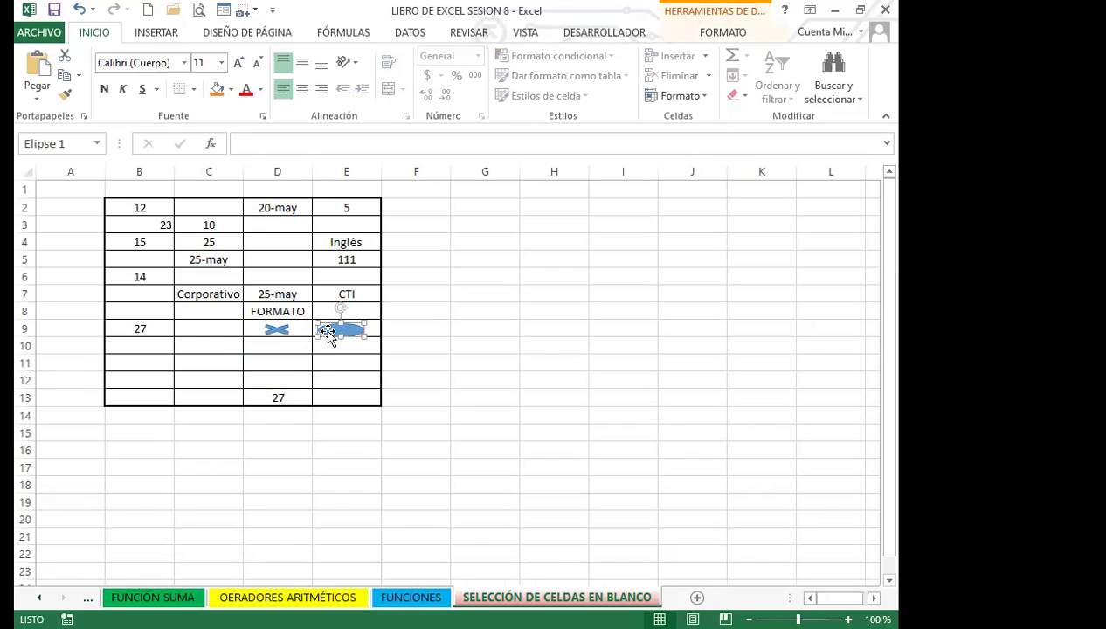
click(346, 372)
mouse_move(341, 330)
mouse_down()
mouse_move(341, 349)
mouse_move(343, 315)
mouse_move(338, 329)
mouse_up()
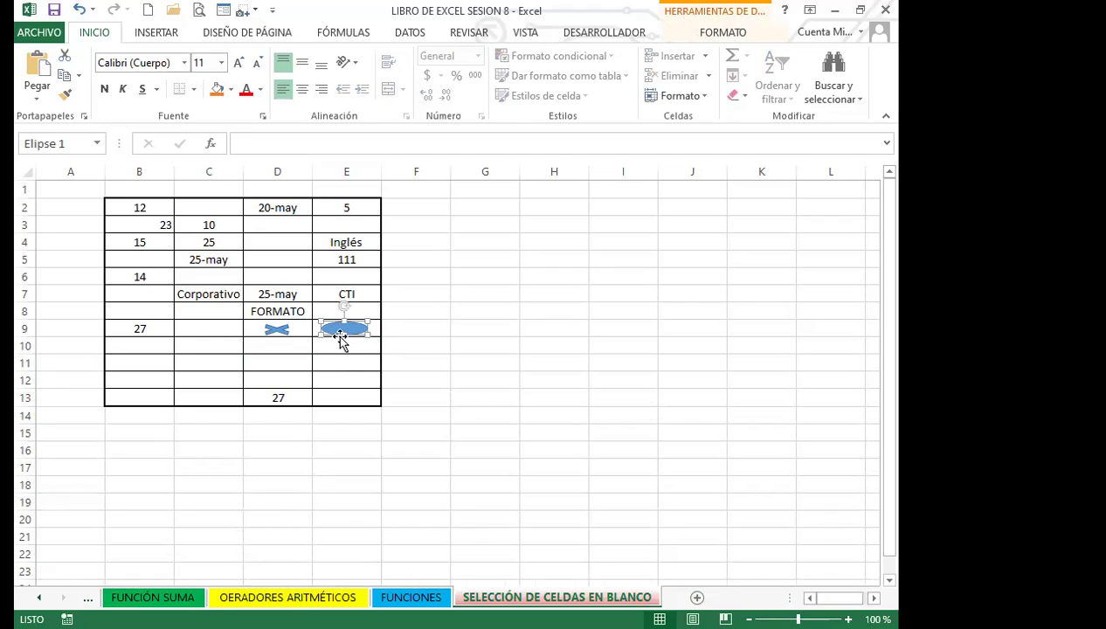
Try selecting the table's blank cells by hand as one multiple selection, including B7:B8, B10:B13, D3:D6, C2, B5 and E3.
click(335, 358)
click(193, 358)
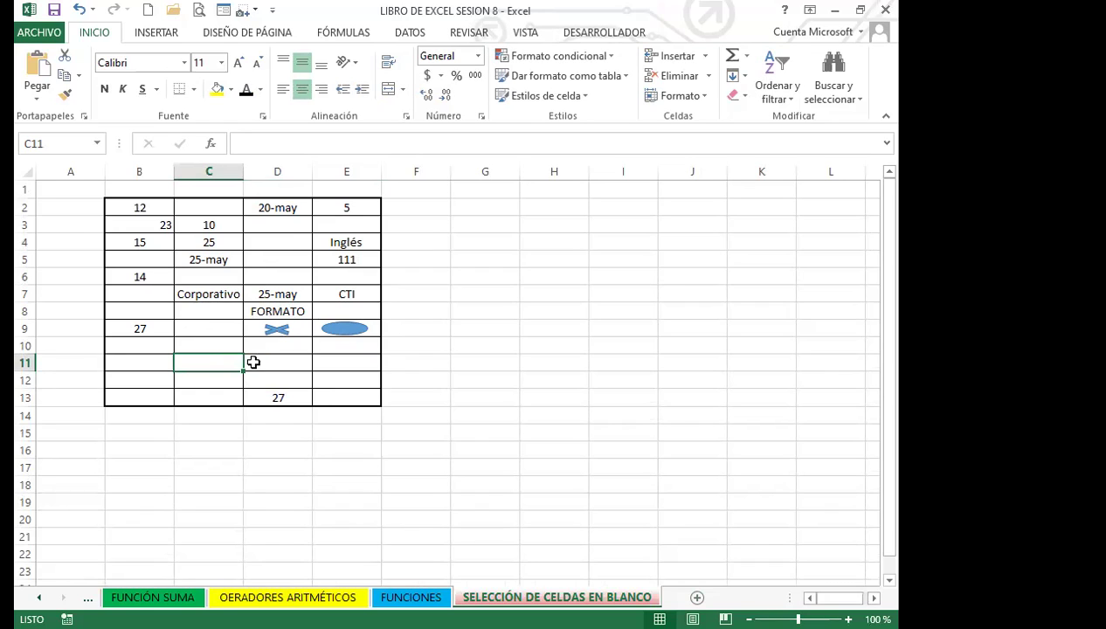
drag(153, 292, 156, 397)
drag(202, 319, 205, 387)
drag(259, 349, 259, 381)
drag(343, 361, 346, 397)
ctrl+click(327, 276)
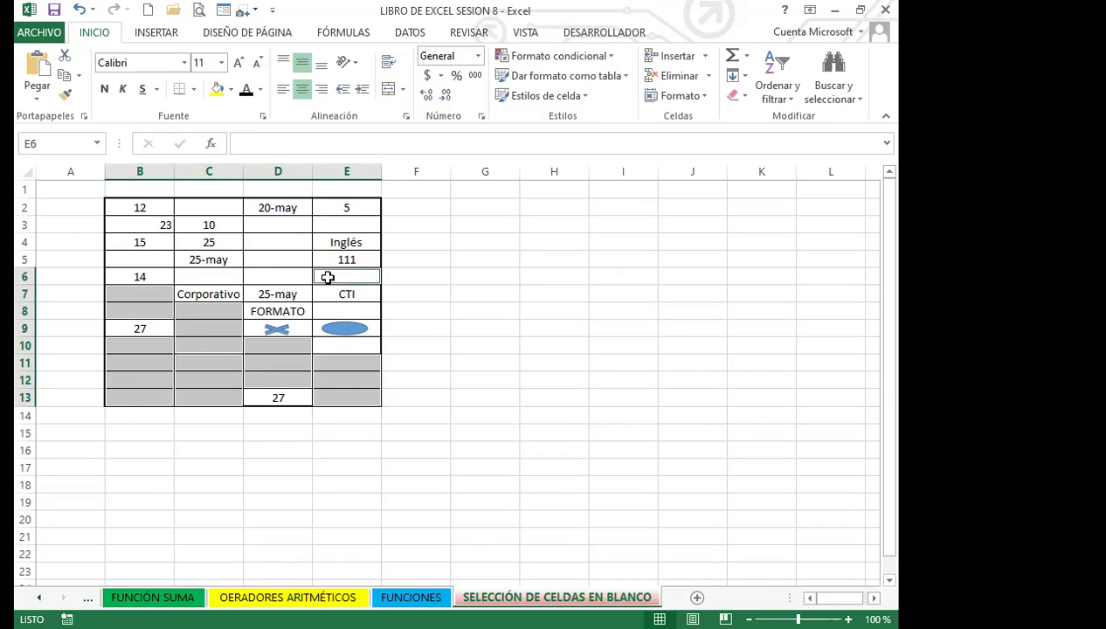
drag(296, 224, 297, 267)
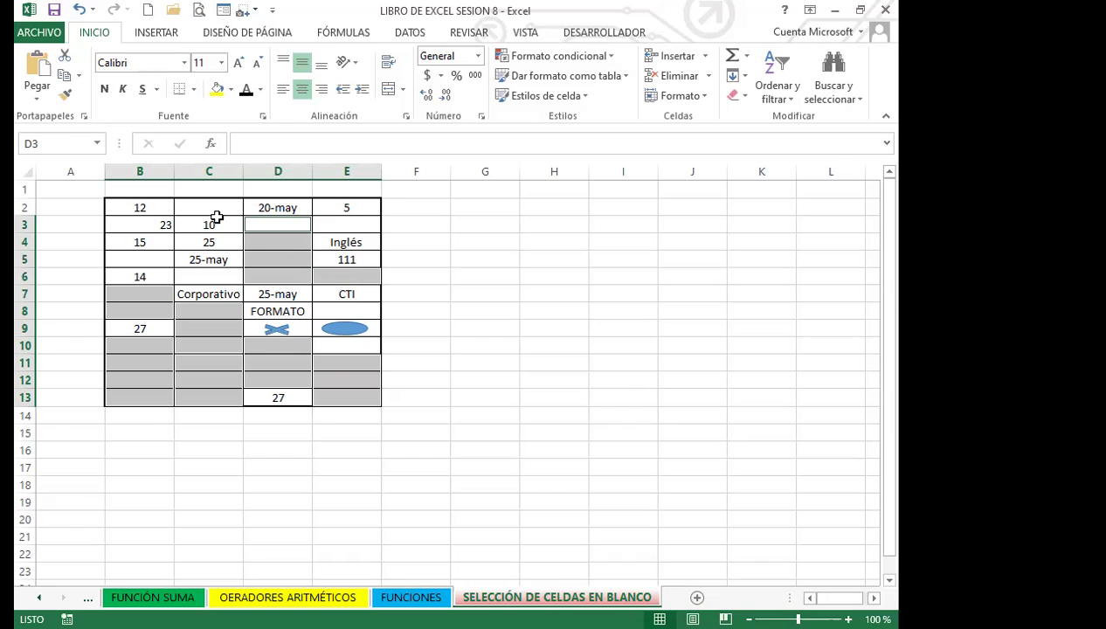
ctrl+click(211, 208)
ctrl+click(163, 259)
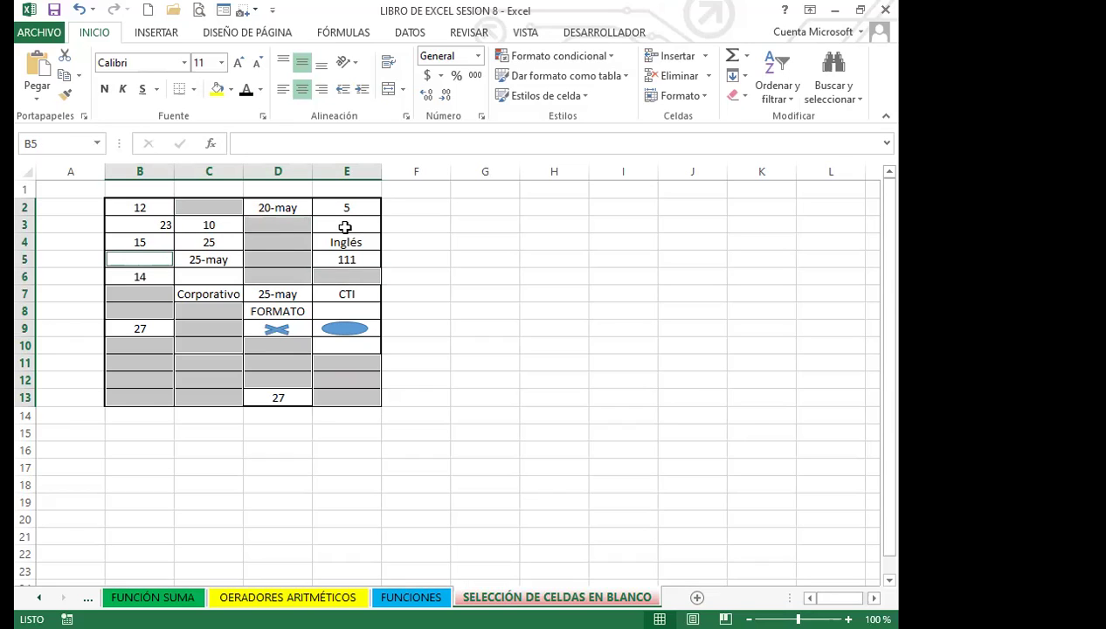
ctrl+click(349, 225)
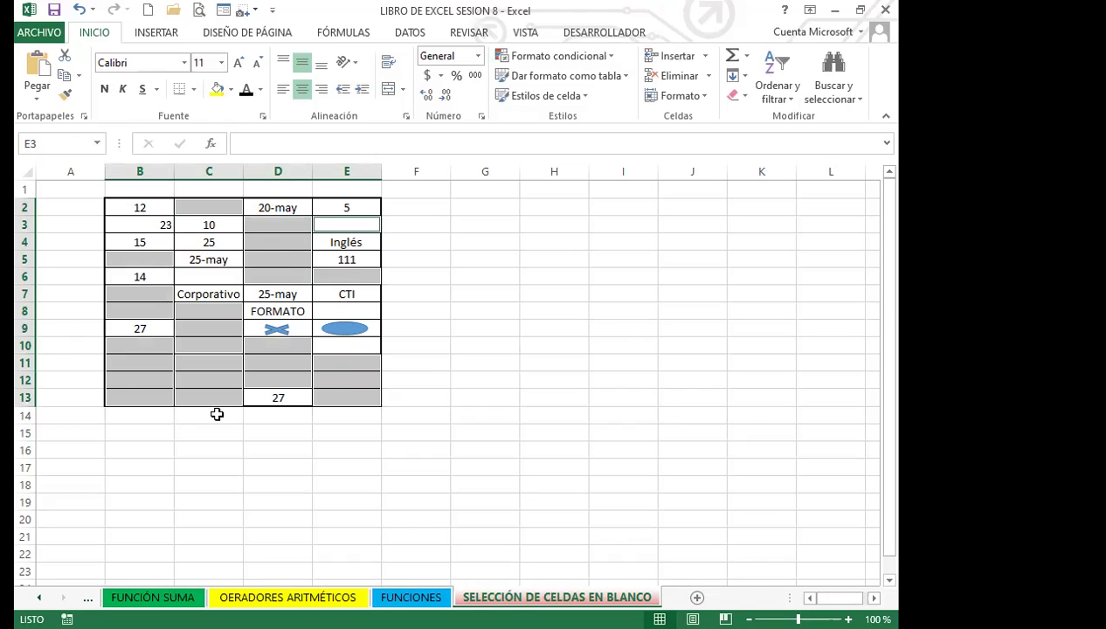
click(225, 350)
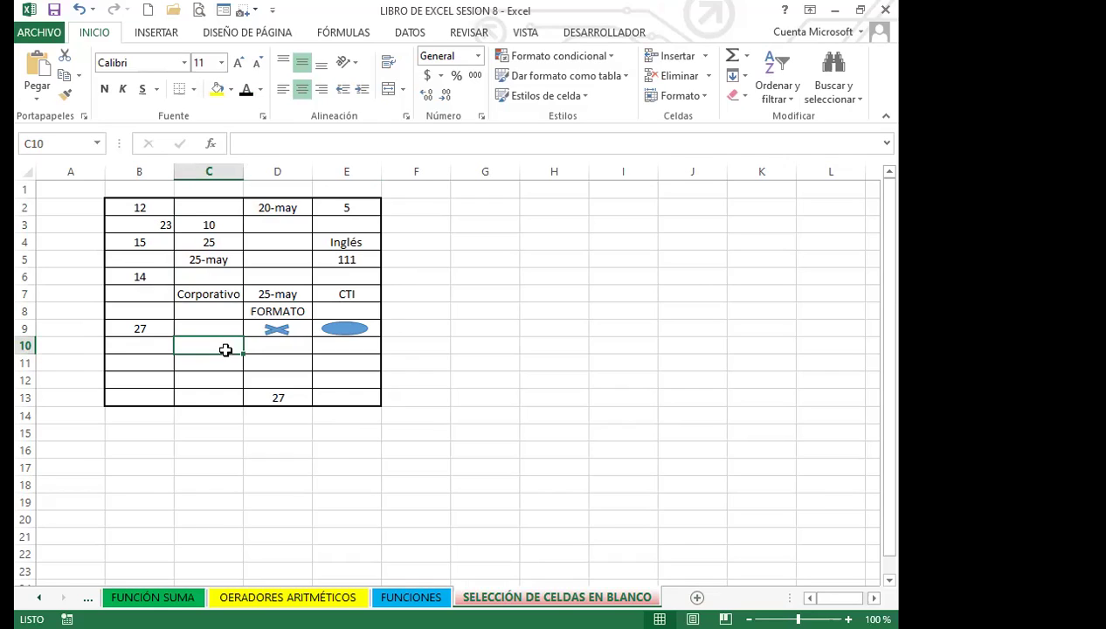
Look over the whole table range B2:E13 and compare the cross over D9 with the ellipse over E9.
drag(139, 206, 338, 398)
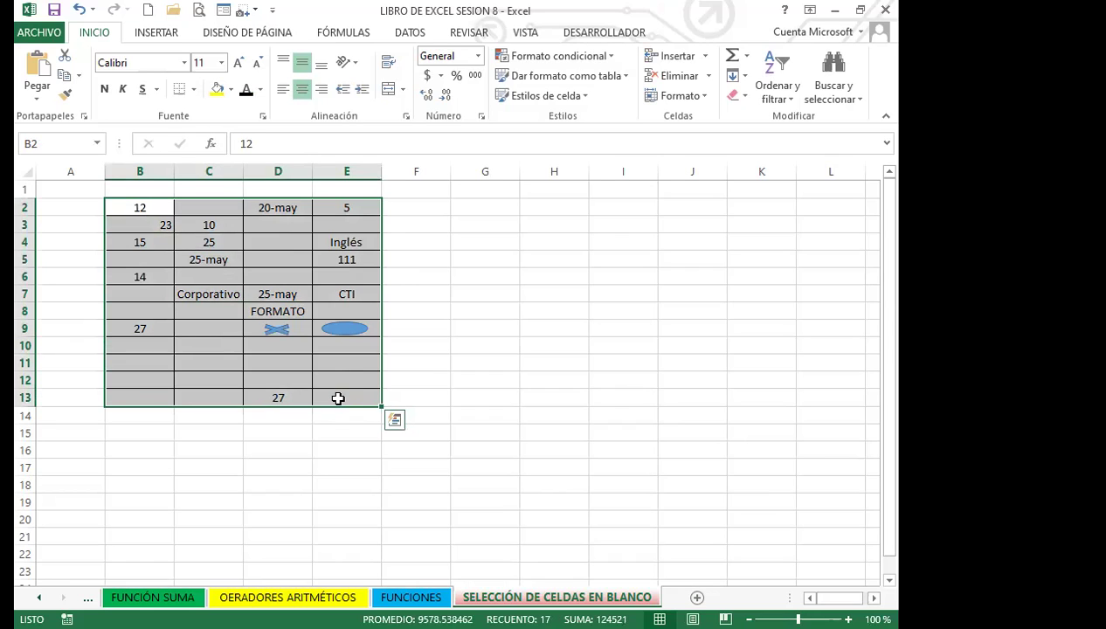
click(332, 376)
click(277, 329)
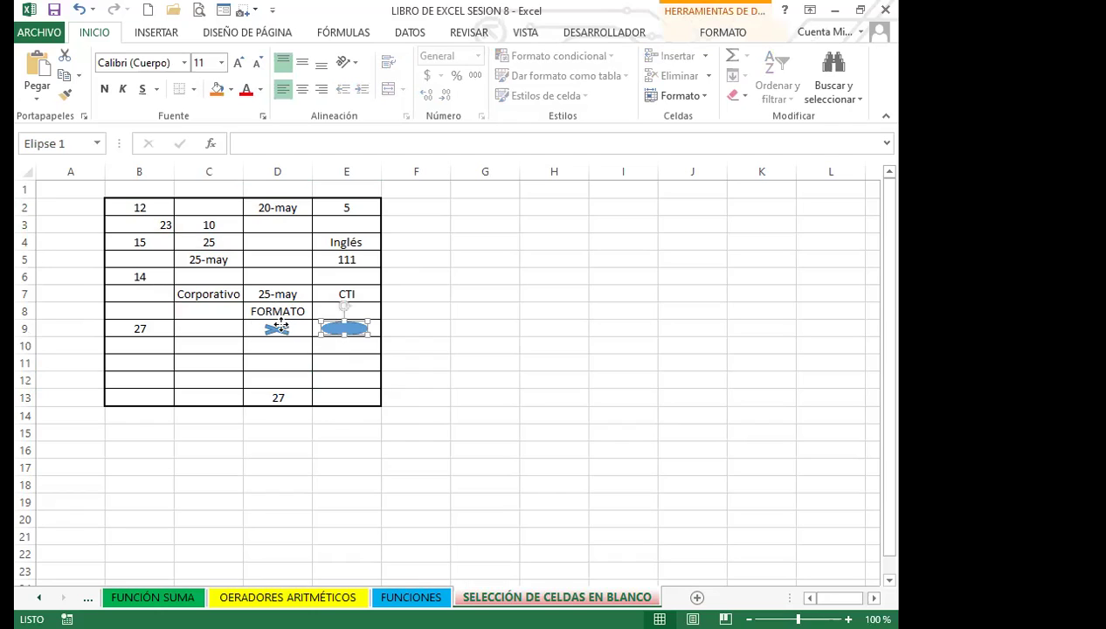
click(338, 330)
click(280, 330)
click(340, 329)
click(287, 329)
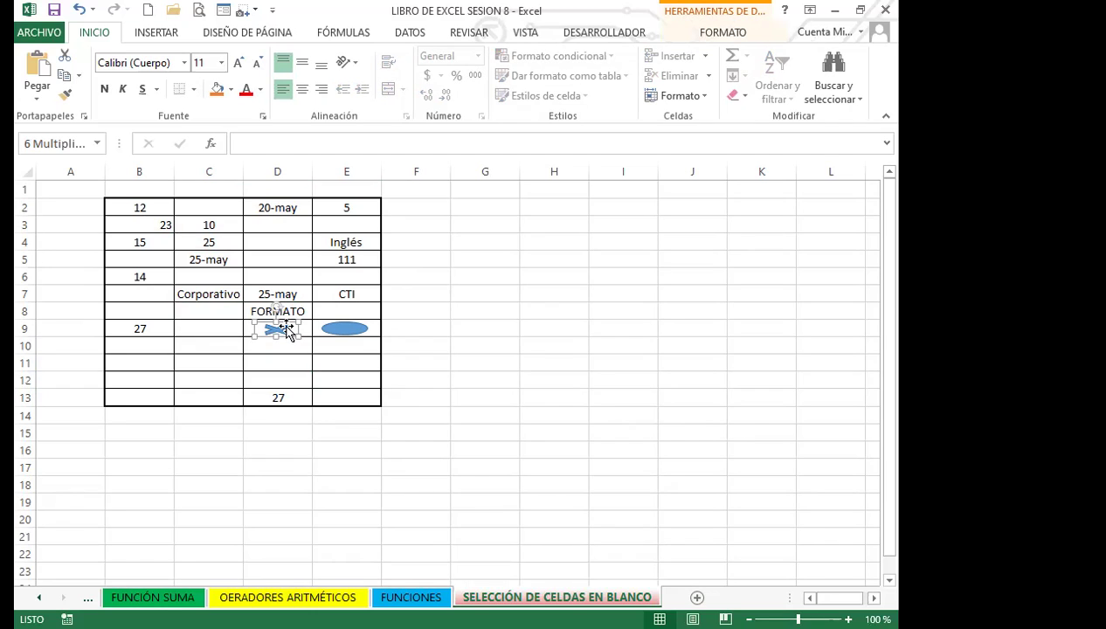
click(336, 329)
click(288, 330)
click(337, 330)
click(276, 332)
click(345, 332)
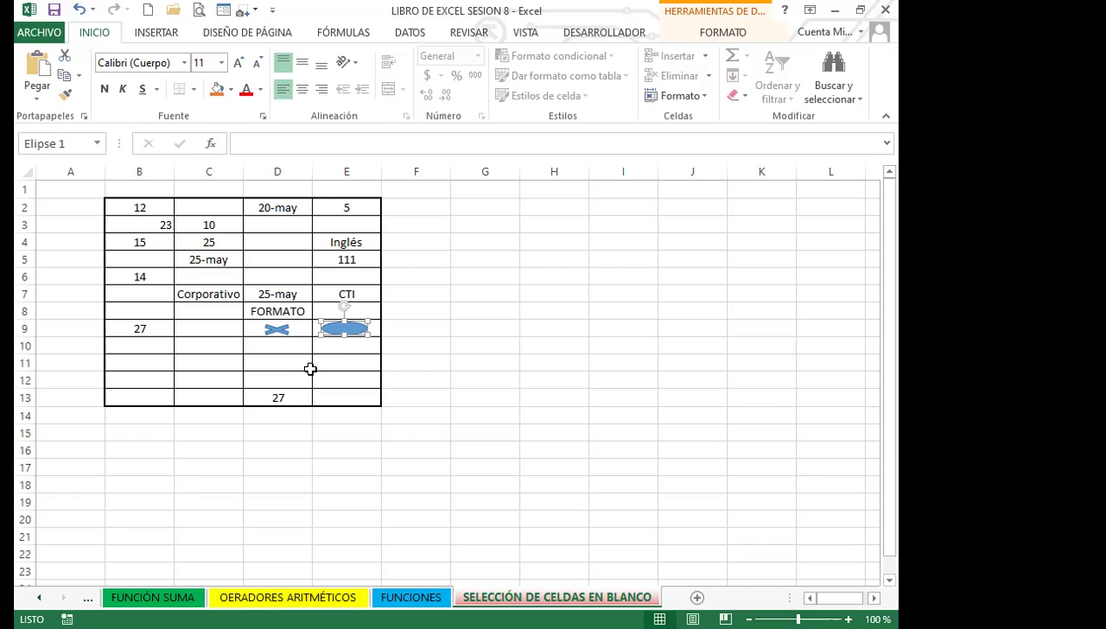
Check the cross over D9 once more and nudge the ellipse slightly within cell E9.
click(270, 329)
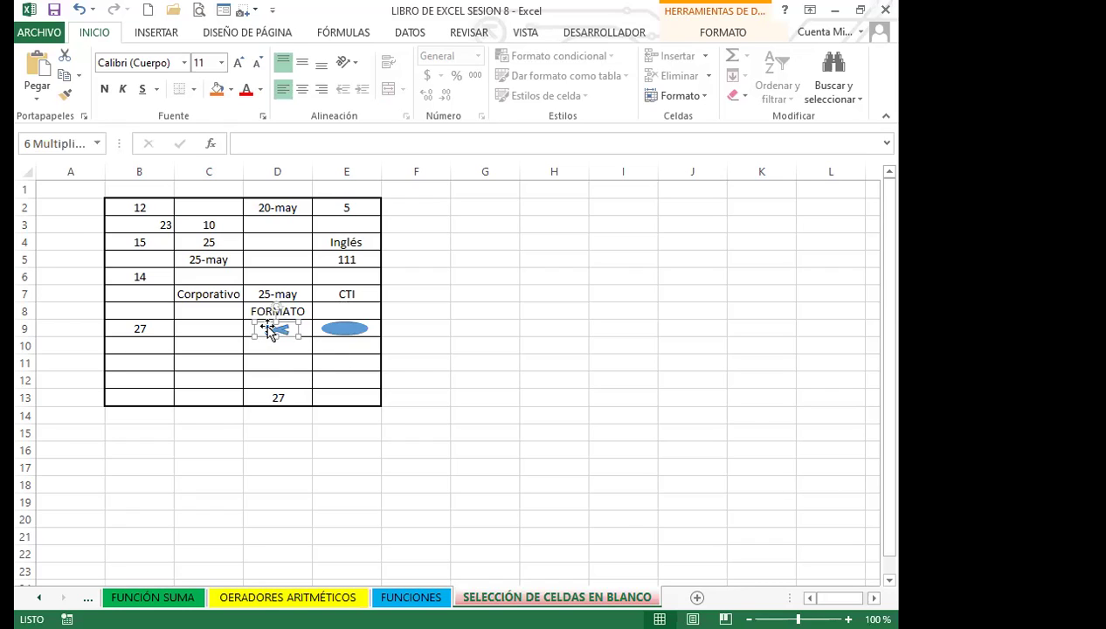
drag(283, 326, 349, 327)
click(350, 327)
mouse_move(282, 328)
mouse_down()
mouse_move(240, 330)
mouse_move(278, 328)
mouse_up()
click(345, 328)
Select the table range B2:E13 and narrow the selection to its blank cells using Ir a Especial with Celdas en blanco.
drag(133, 210, 358, 380)
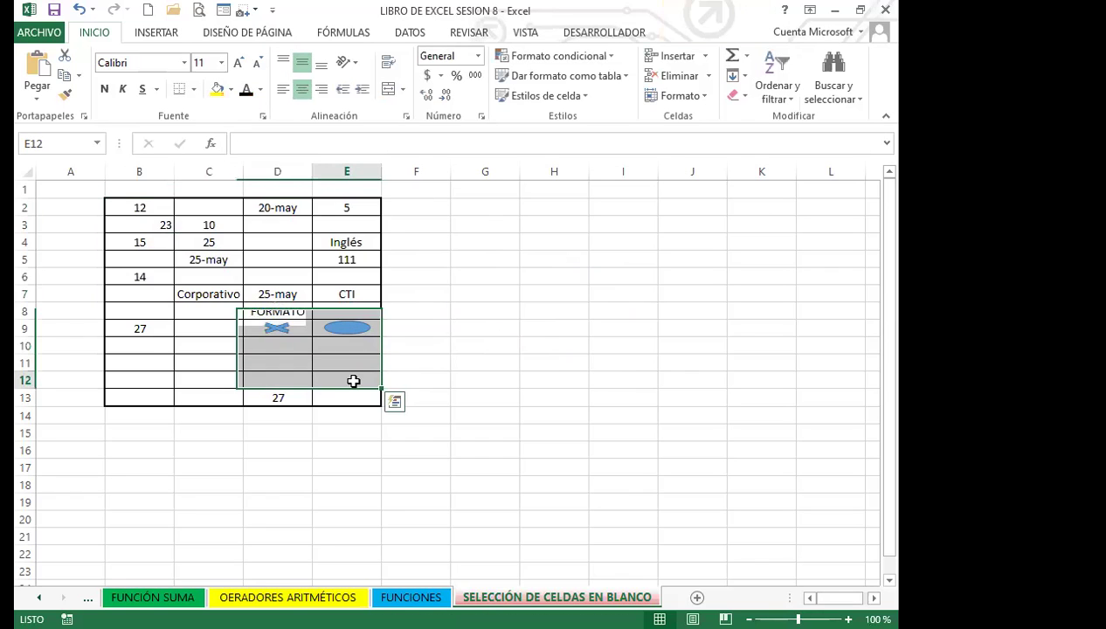
drag(148, 210, 347, 397)
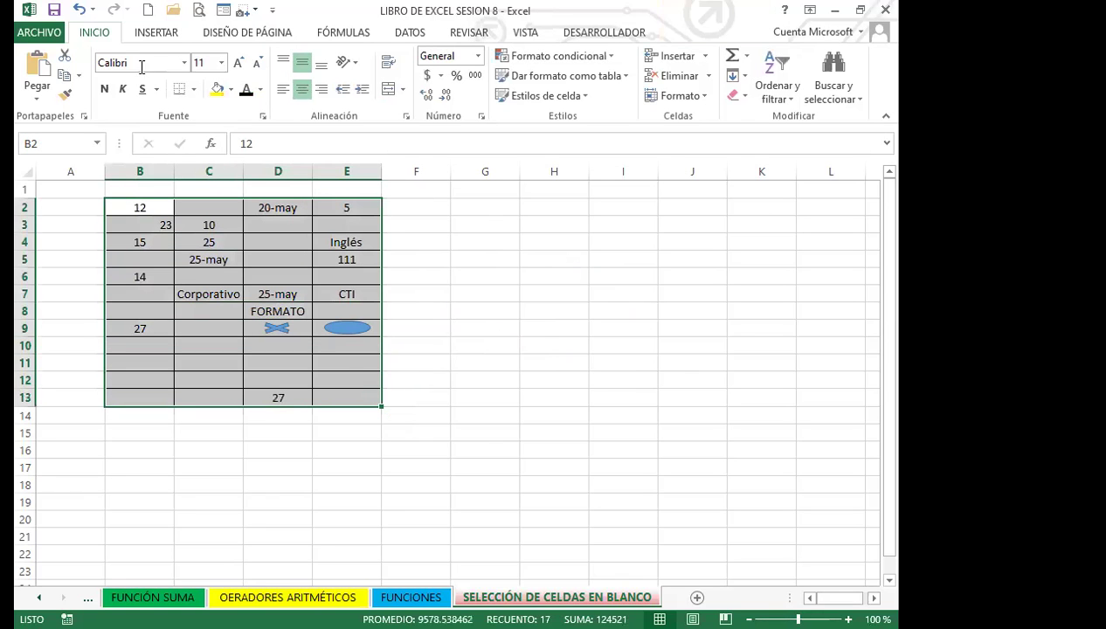
click(853, 101)
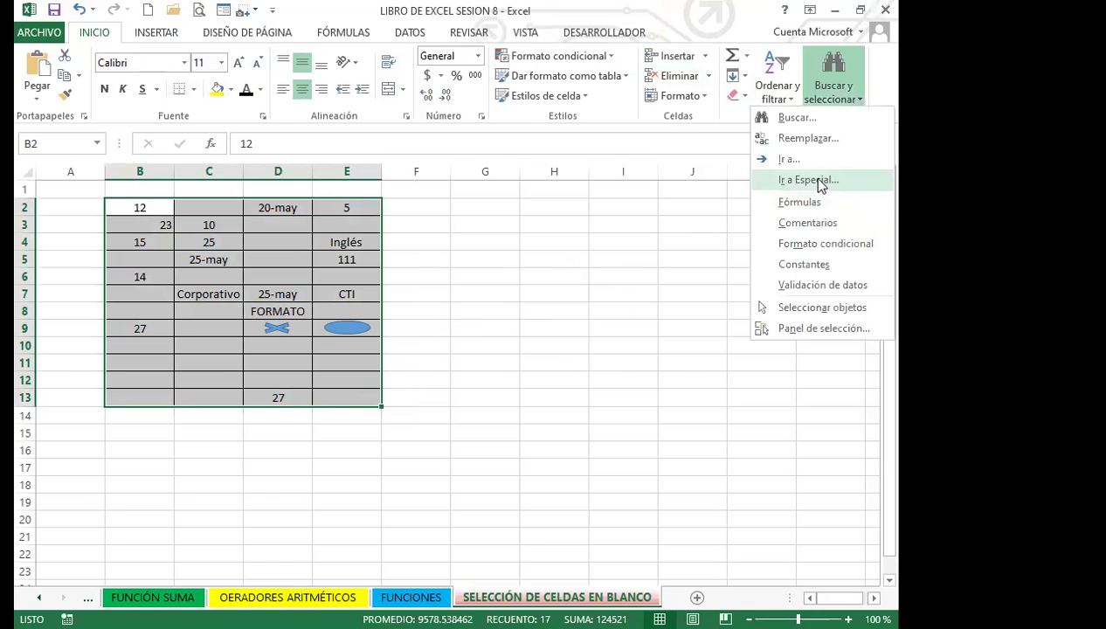
click(809, 180)
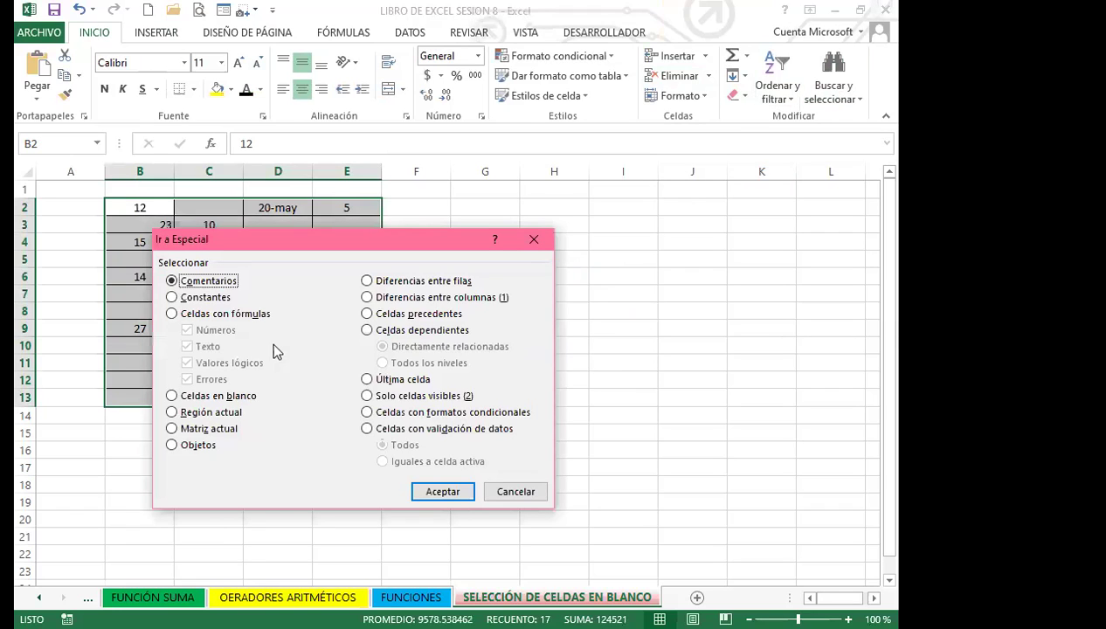
click(173, 396)
click(434, 491)
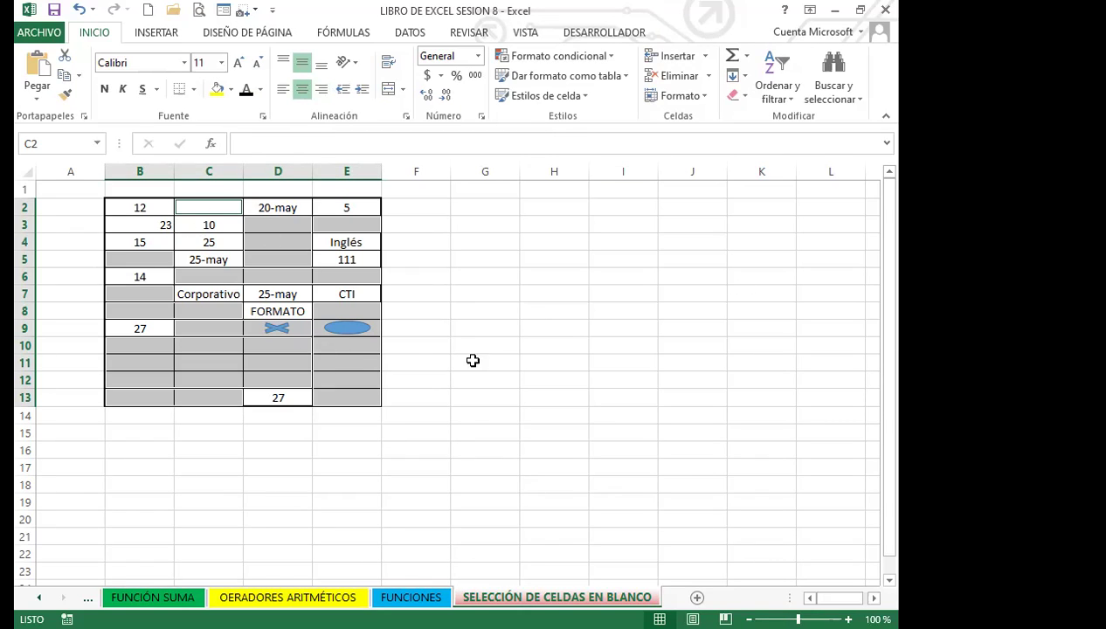
Reselect the full table B2:E13 and repeat the Ir a Especial selection of Celdas en blanco.
click(293, 258)
drag(164, 207, 365, 404)
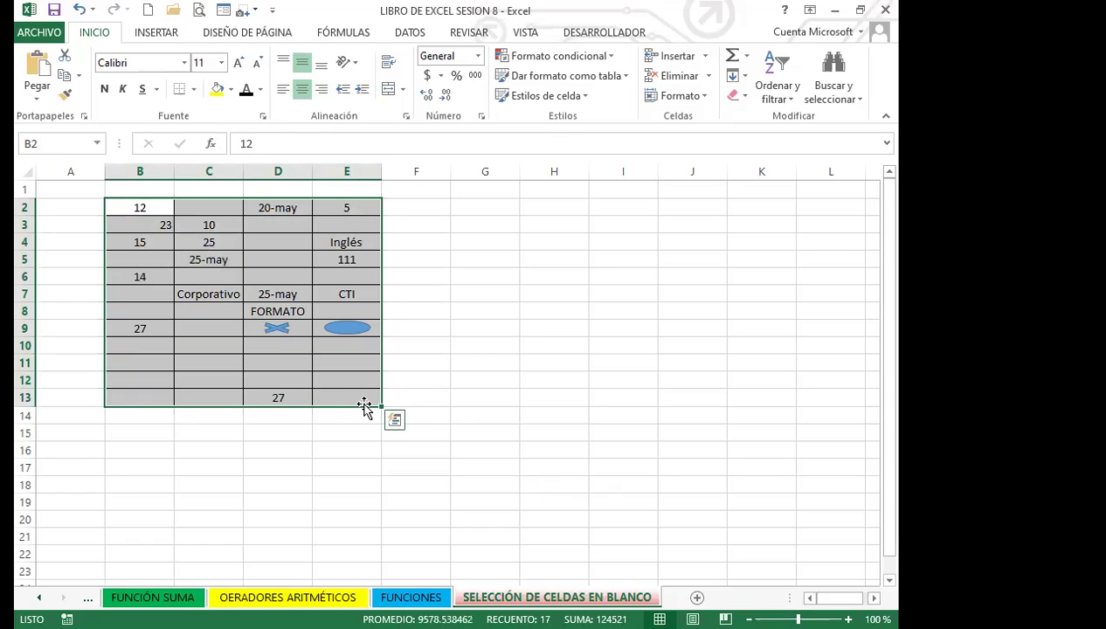
click(837, 96)
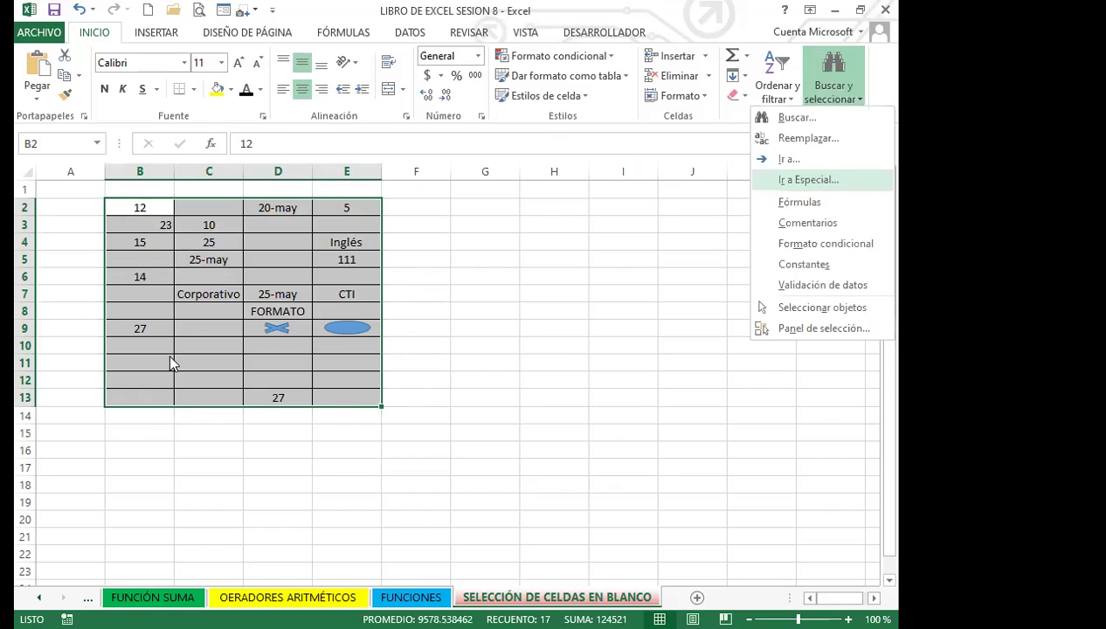
click(818, 182)
click(172, 396)
click(443, 491)
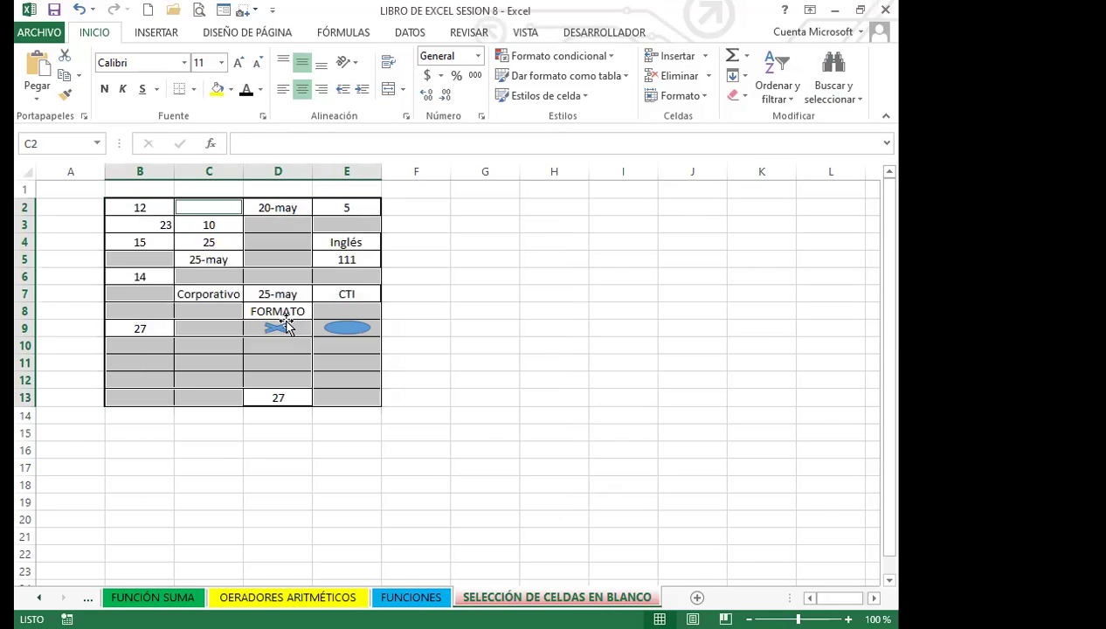
Fill all the selected blank cells of the table at once with the same first name.
text(VAN)
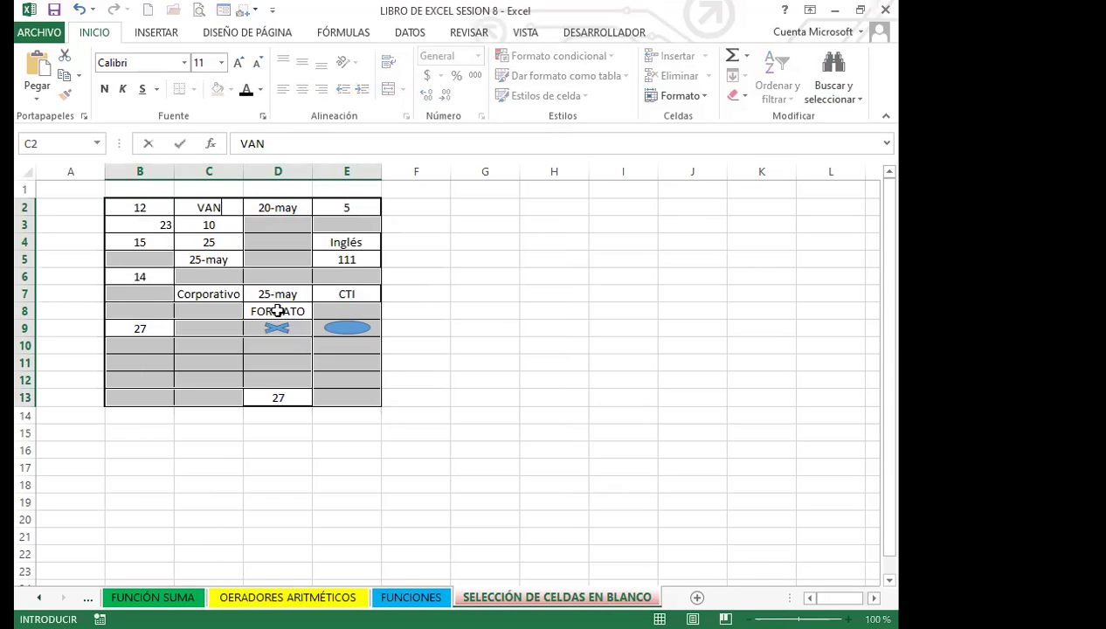
text(ESSA)
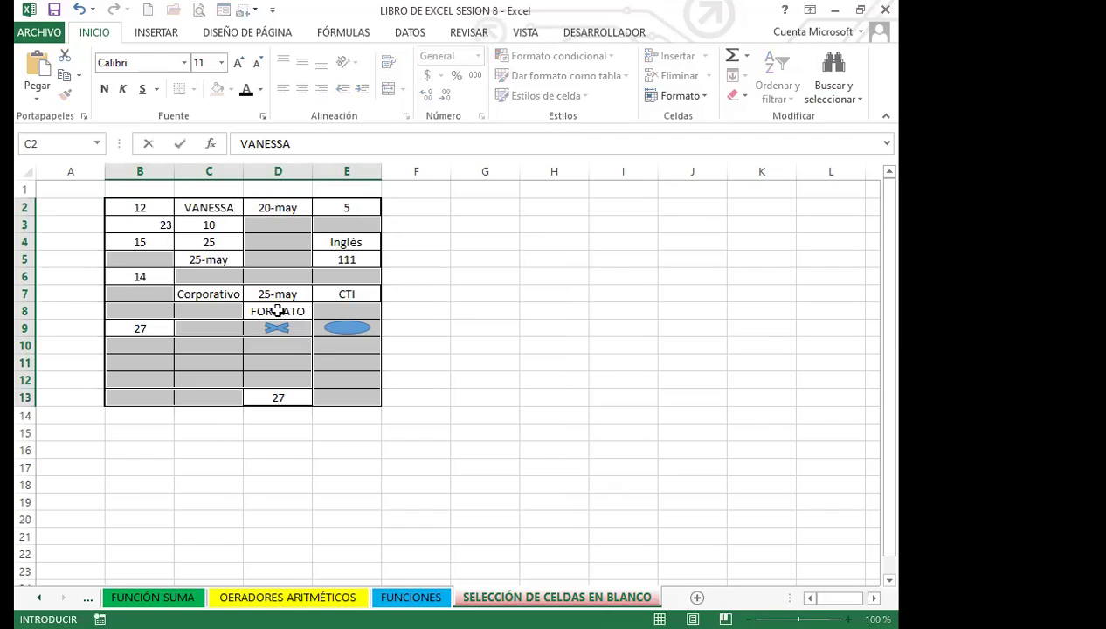
key(ctrl+Return)
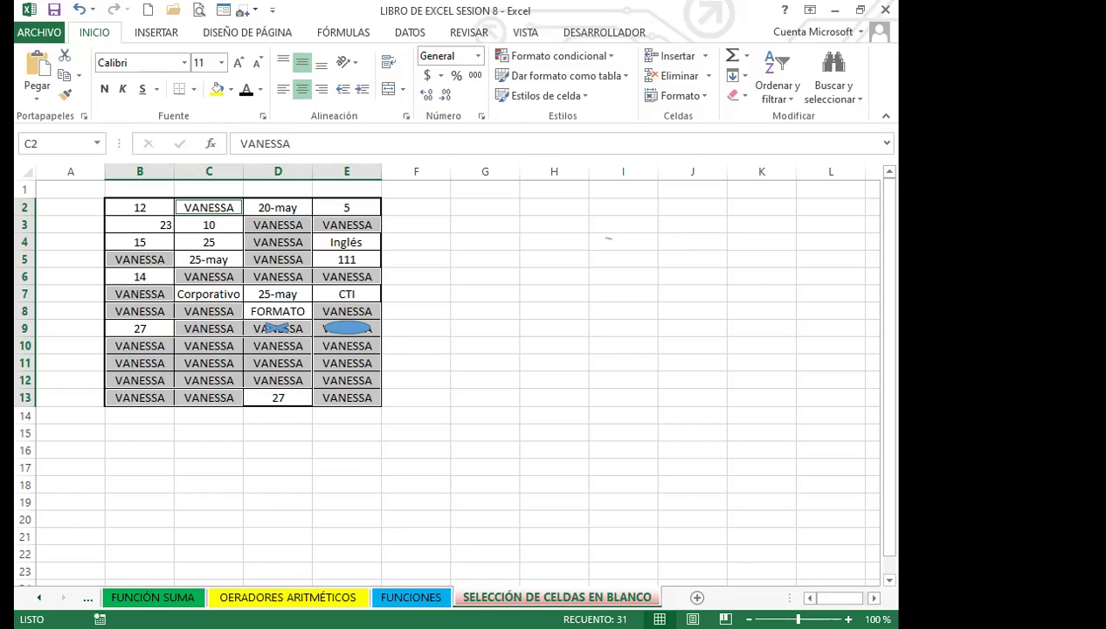
key(F5)
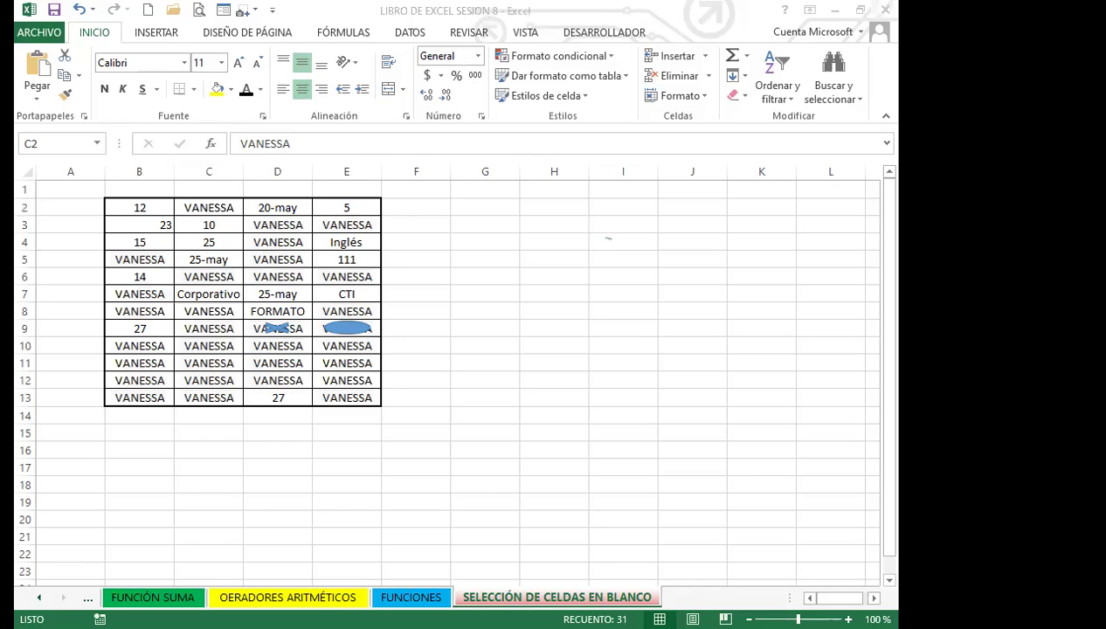